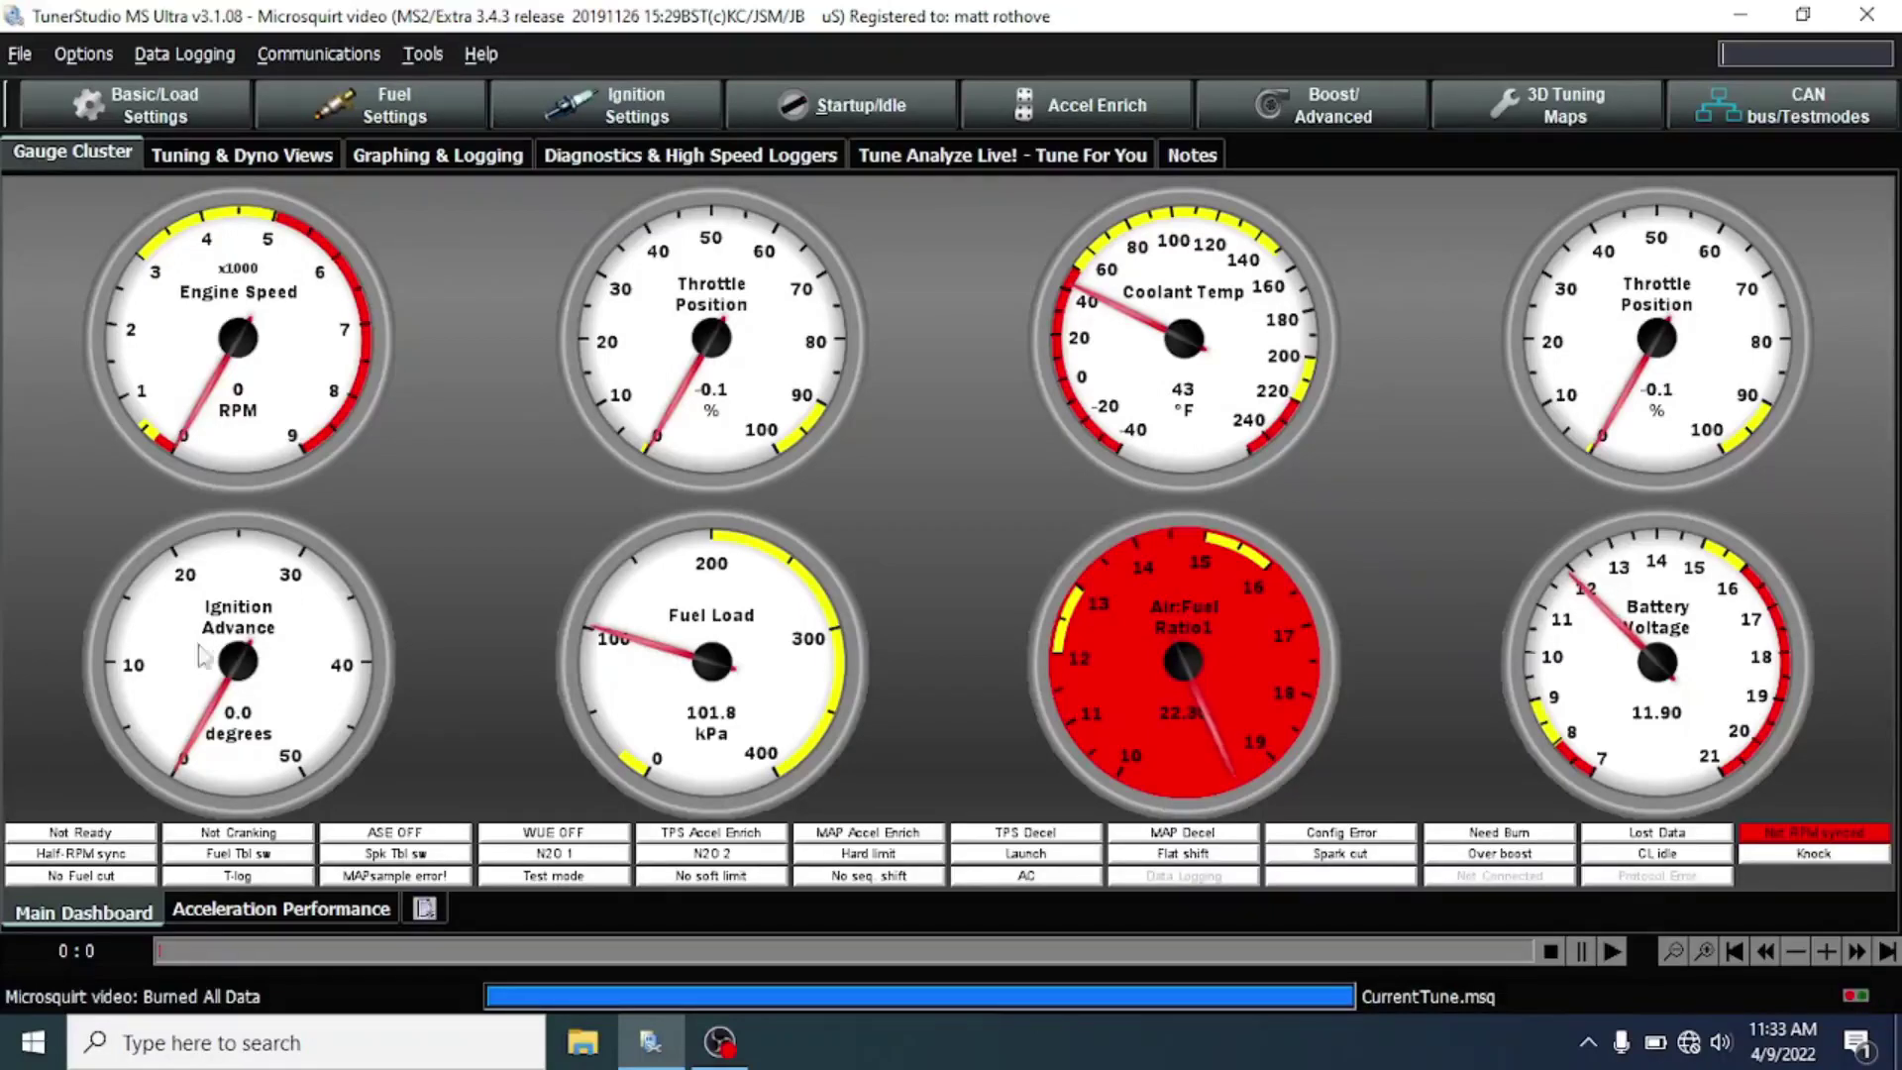
Step: Glance at the Startup/Idle menu, then switch to Tune Analyze Live! showing Fuel VE Table 1
{"action": "left_click", "coordinate": [842, 105]}
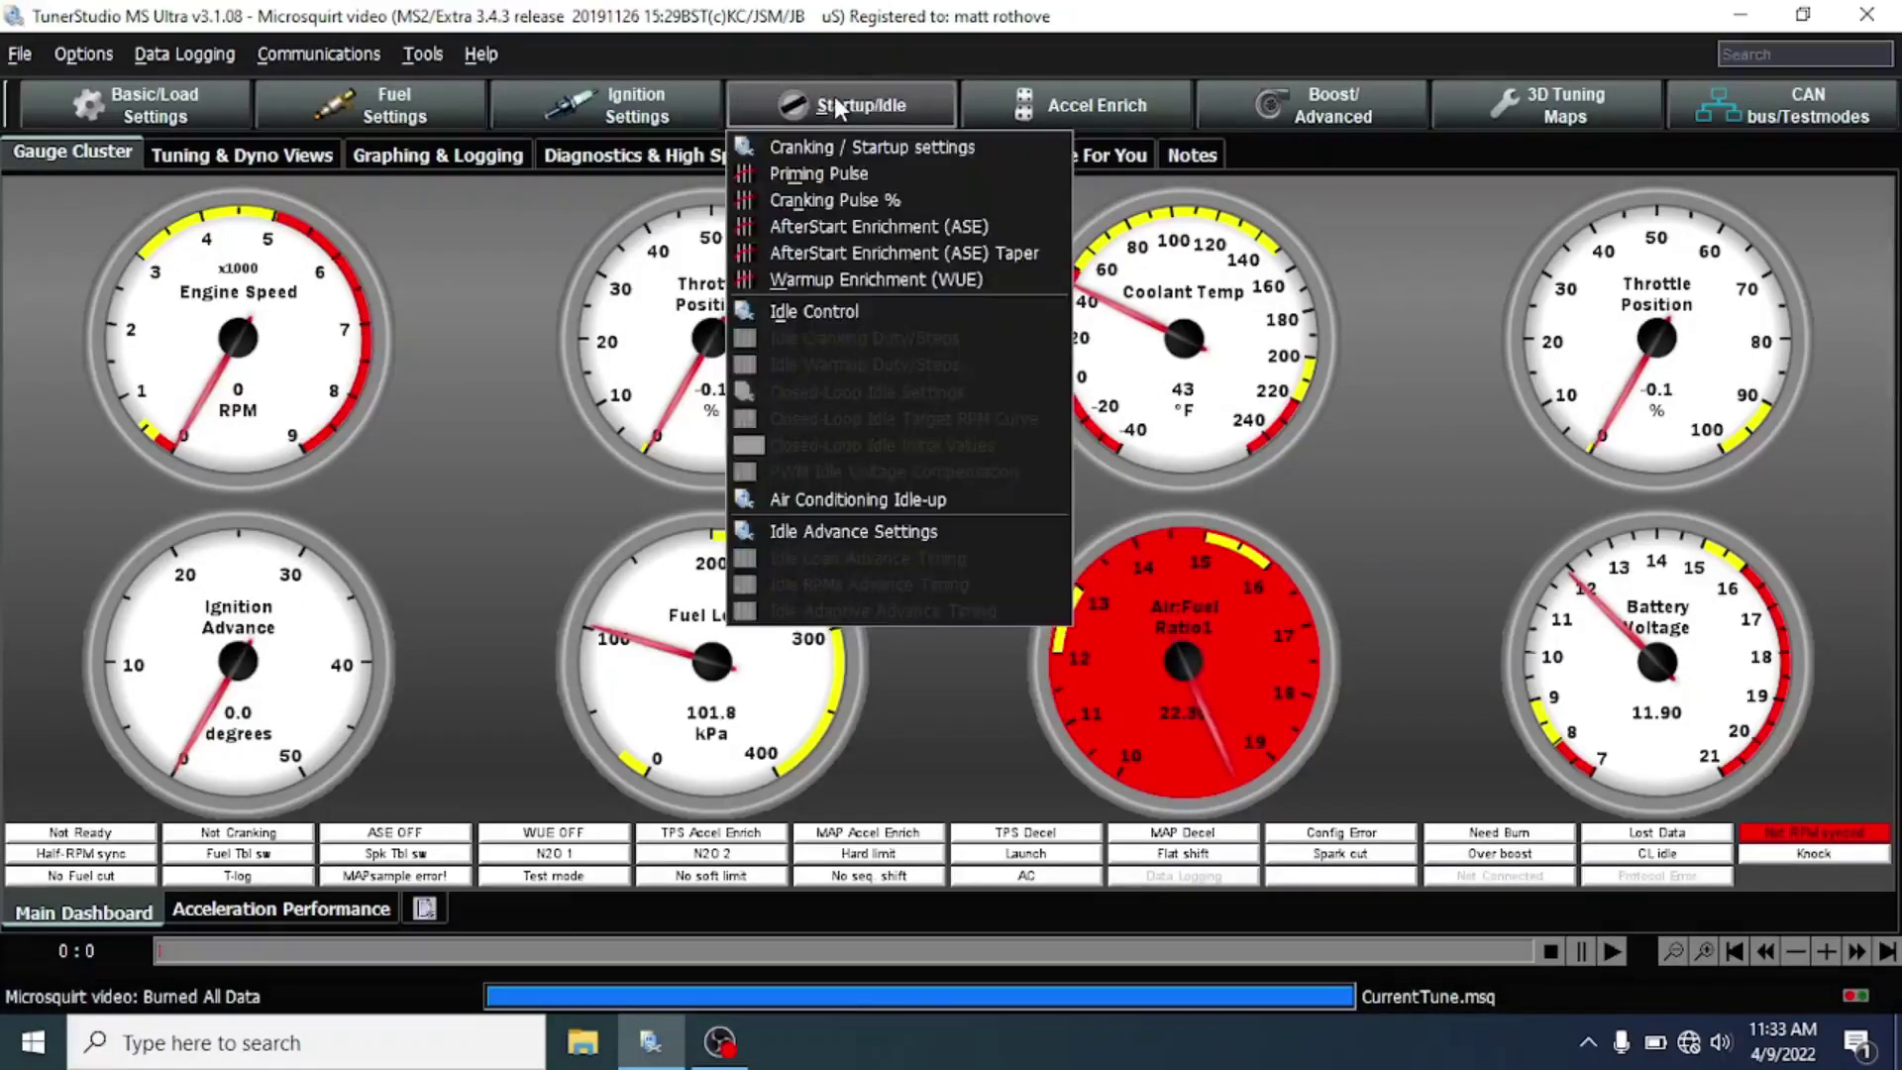
{"action": "left_click", "coordinate": [634, 107]}
{"action": "left_click", "coordinate": [461, 272]}
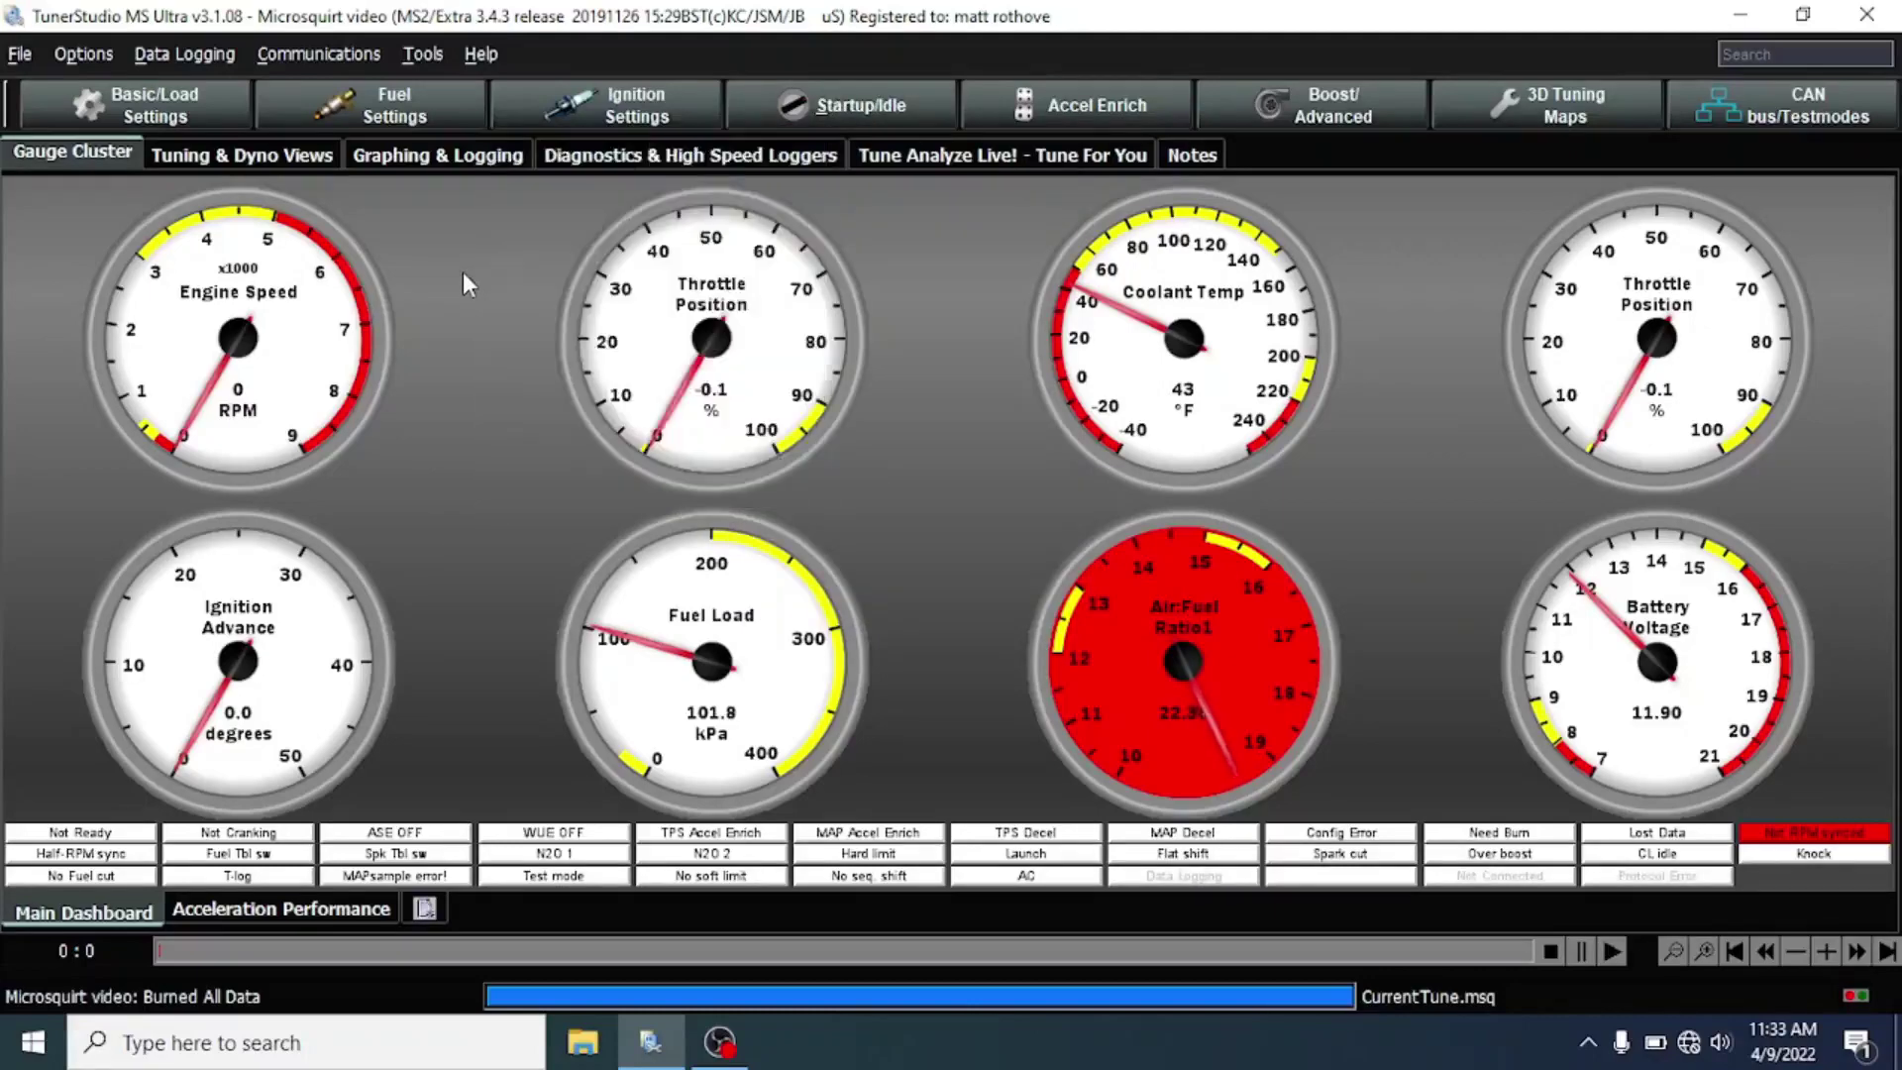
{"action": "left_click", "coordinate": [931, 156]}
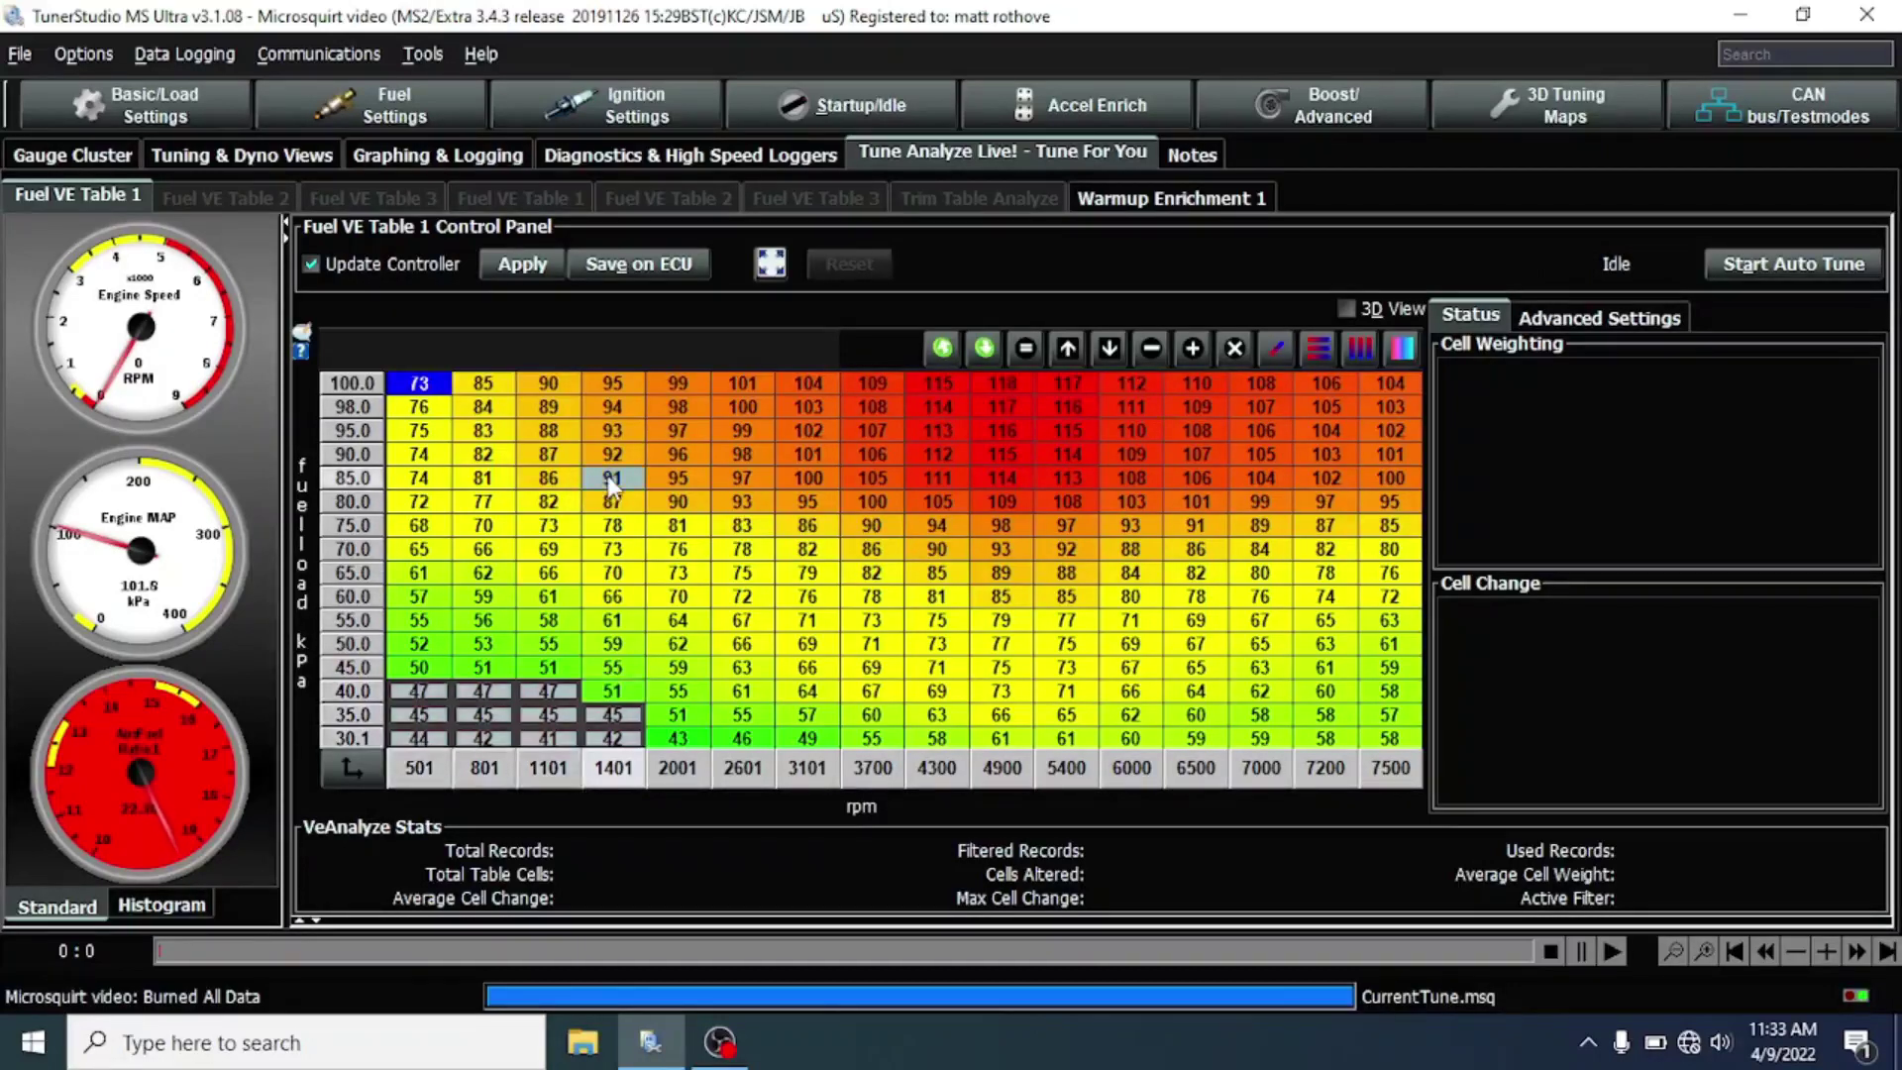
Step: Switch the analysis to the Warmup Enrichment 1 tab and check the Startup/Idle menu
{"action": "left_click", "coordinate": [1116, 198]}
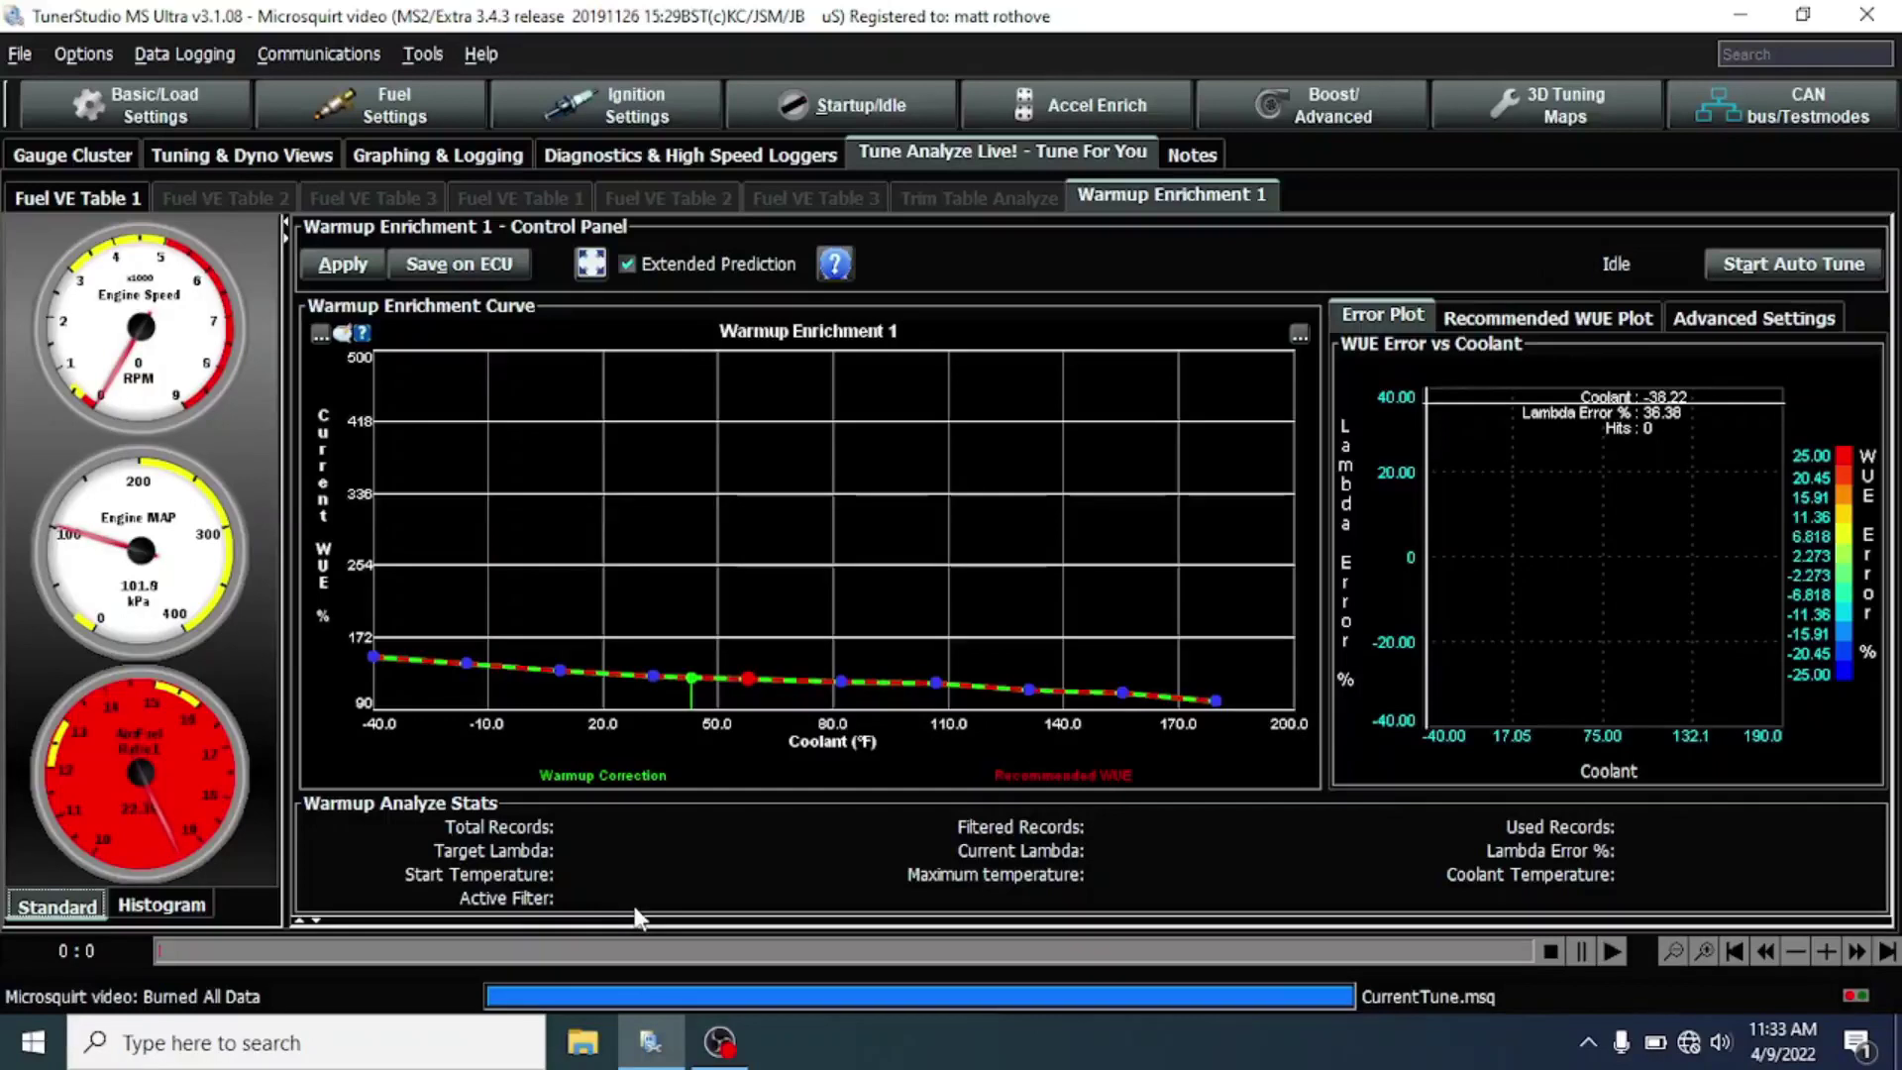
{"action": "left_click", "coordinate": [791, 117]}
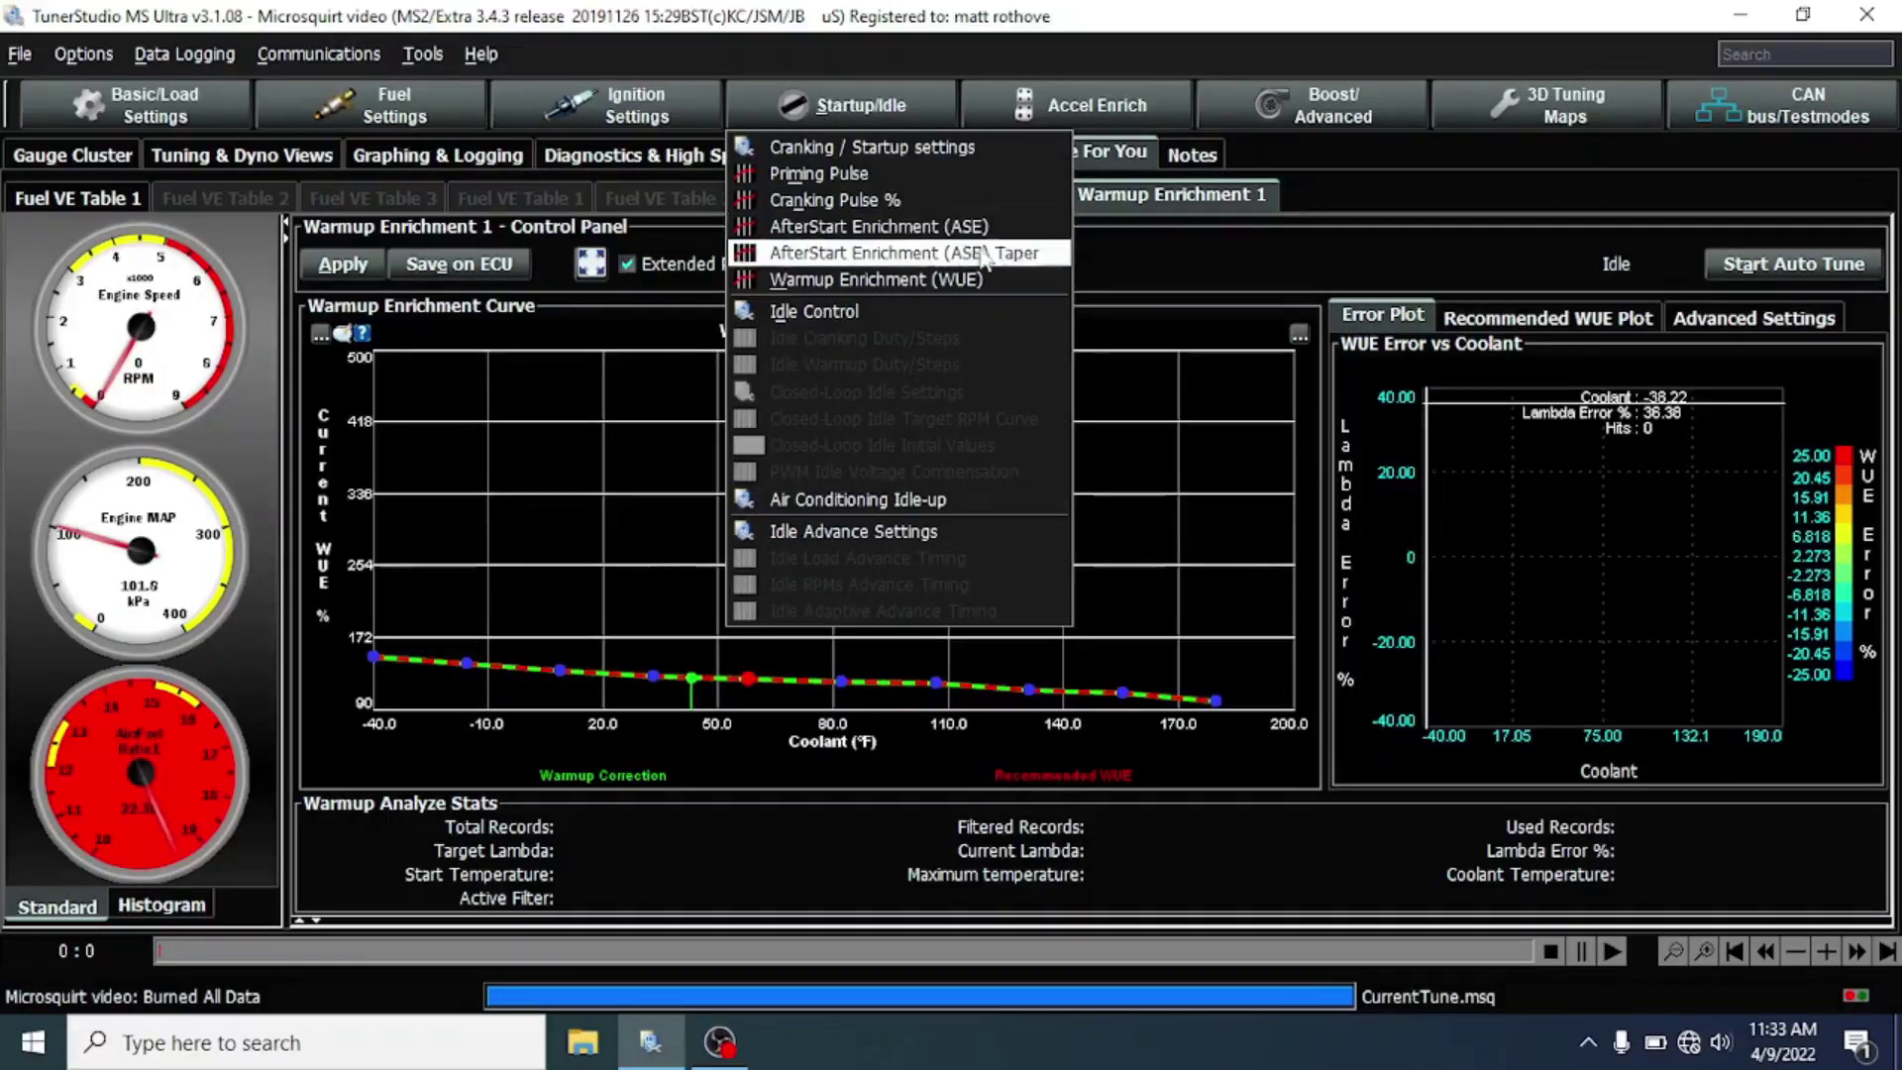
{"action": "left_click", "coordinate": [555, 841]}
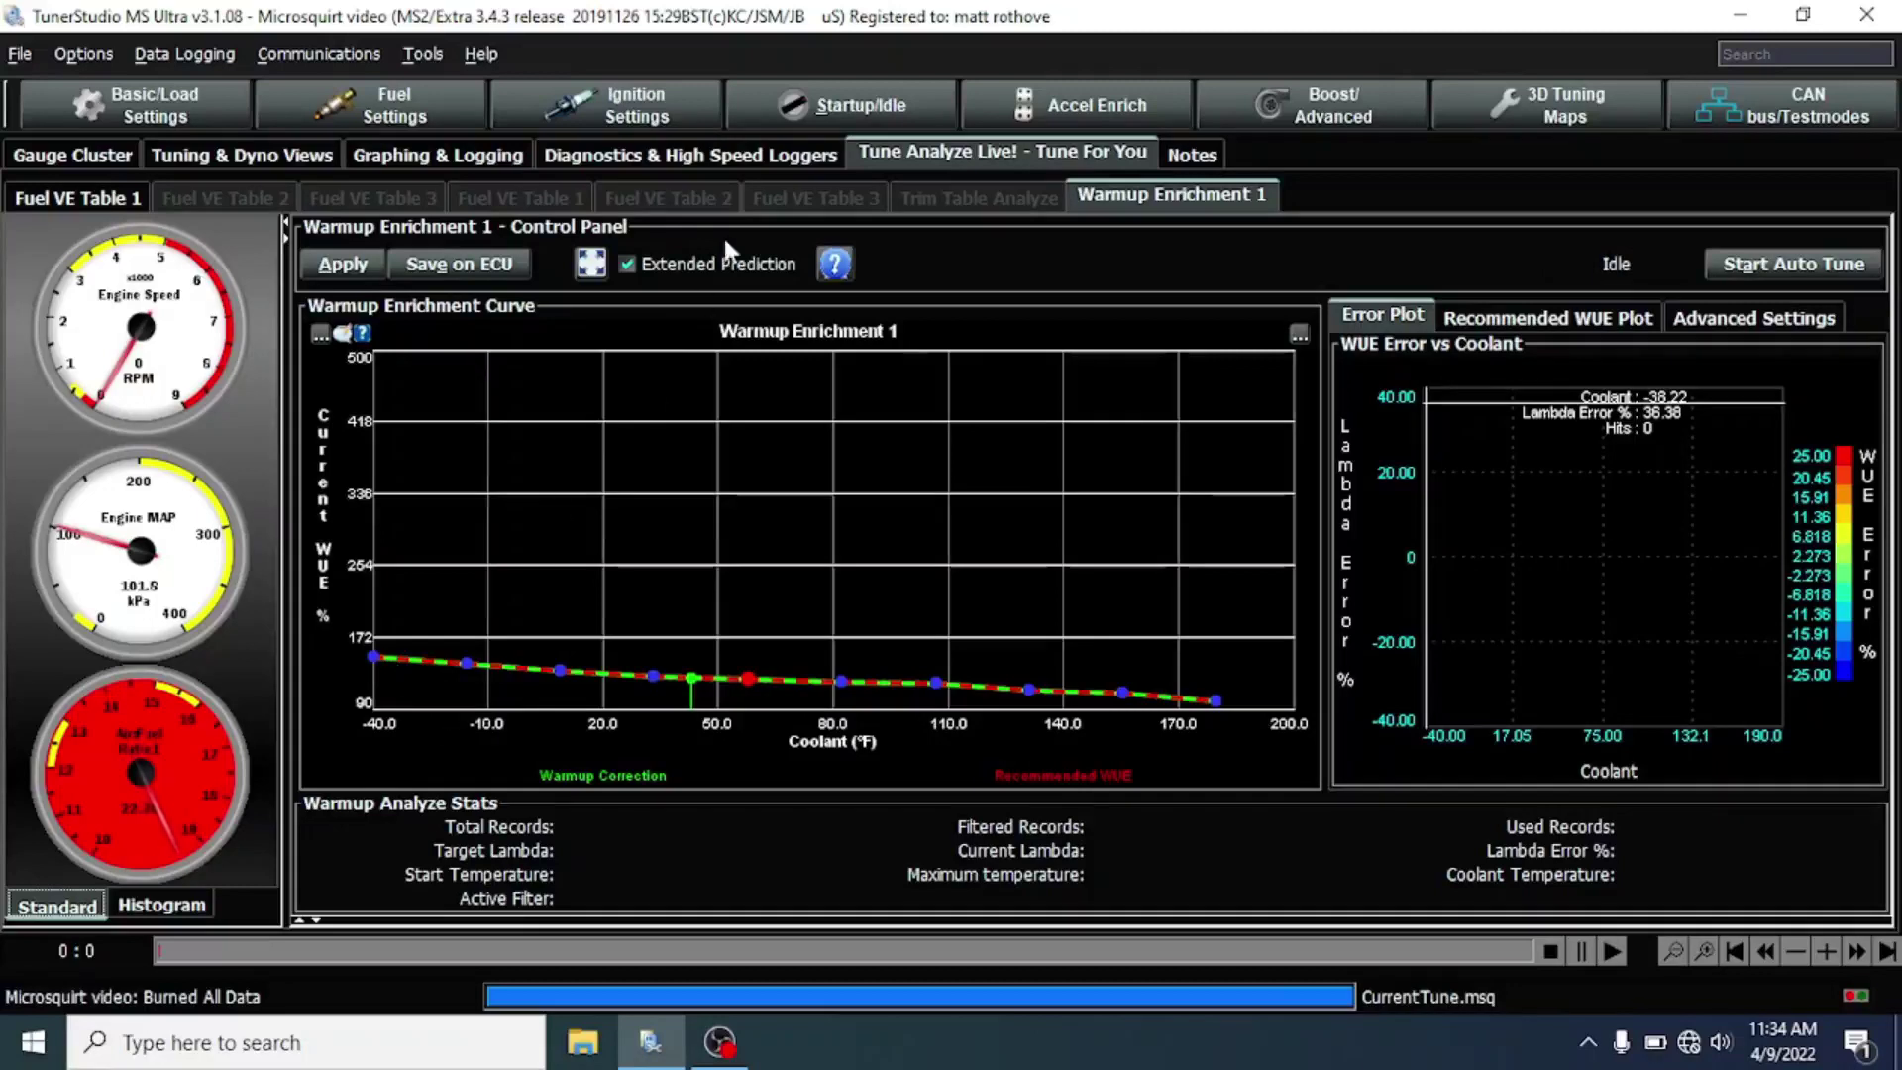
{"action": "left_click", "coordinate": [837, 101]}
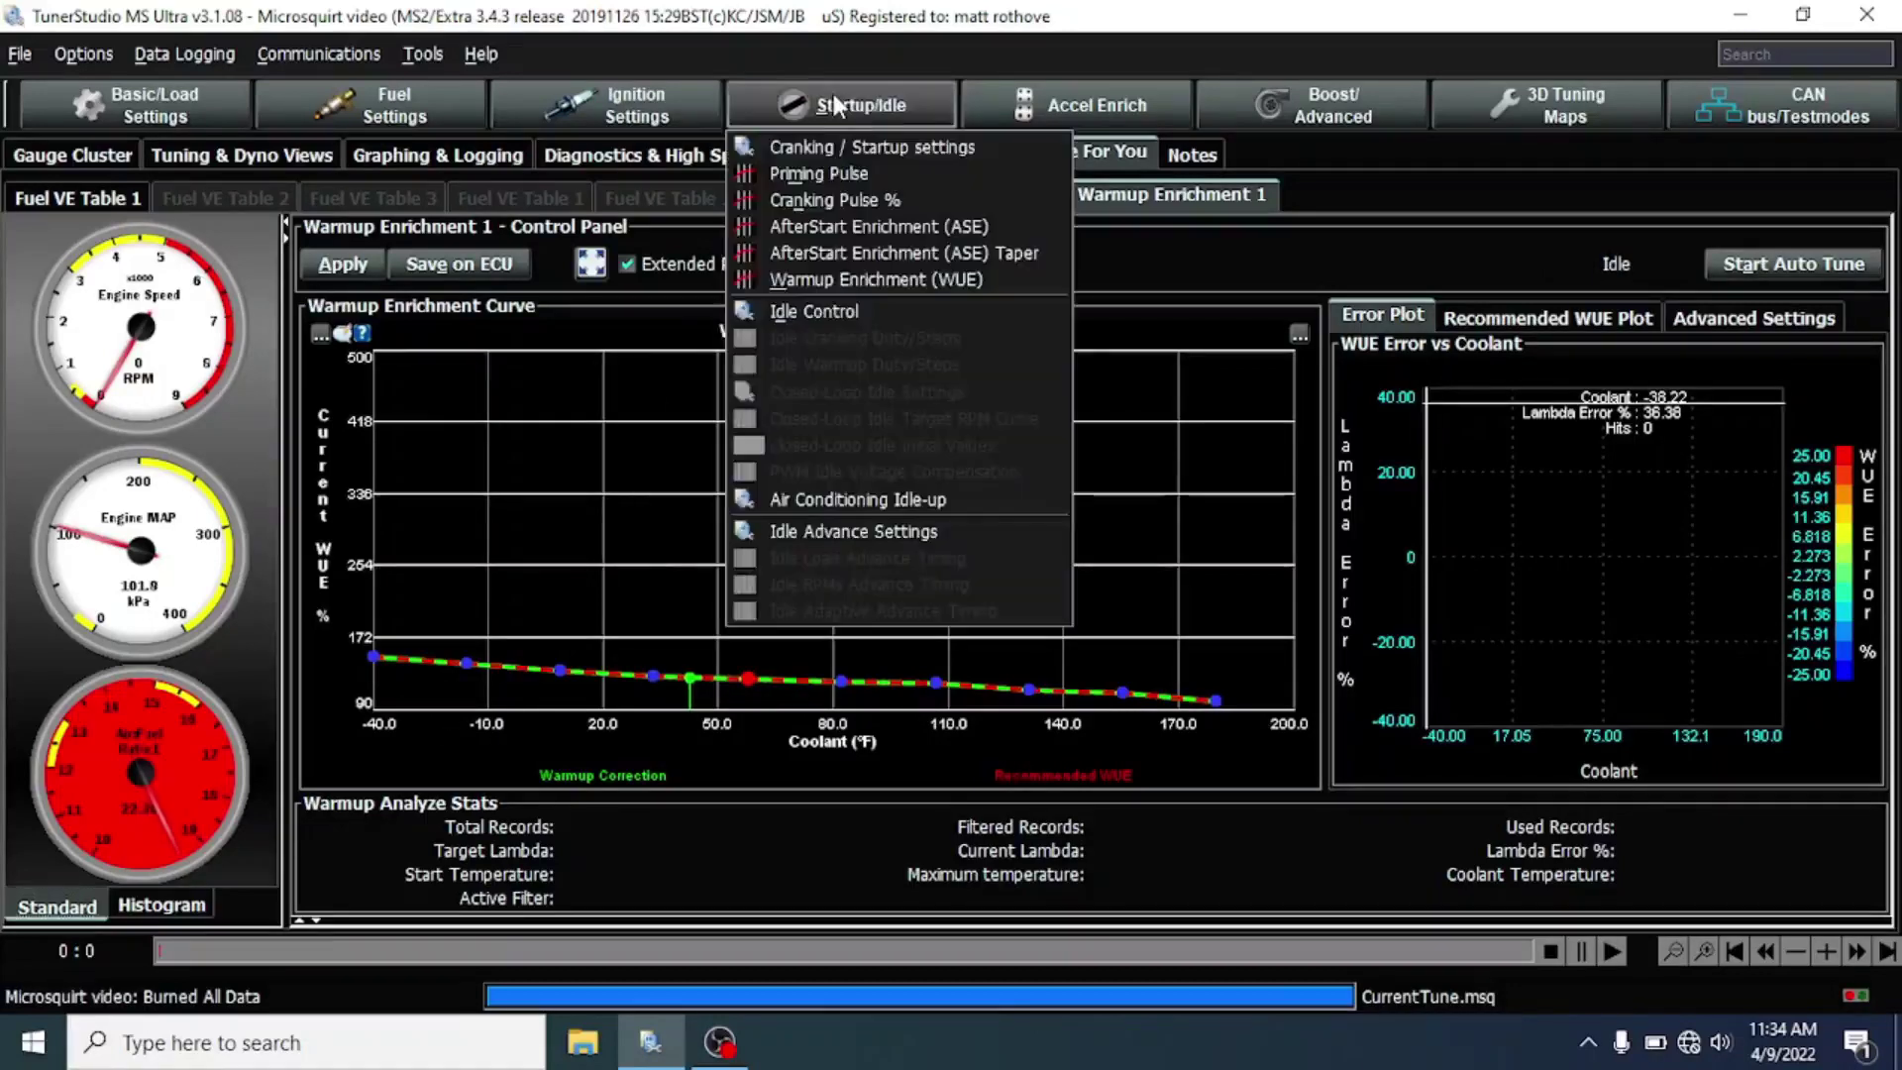
Step: In the Warmup Enrichment (WUE) table, set the -40 °F row to 200% and select the WUE % column
{"action": "left_click", "coordinate": [821, 281]}
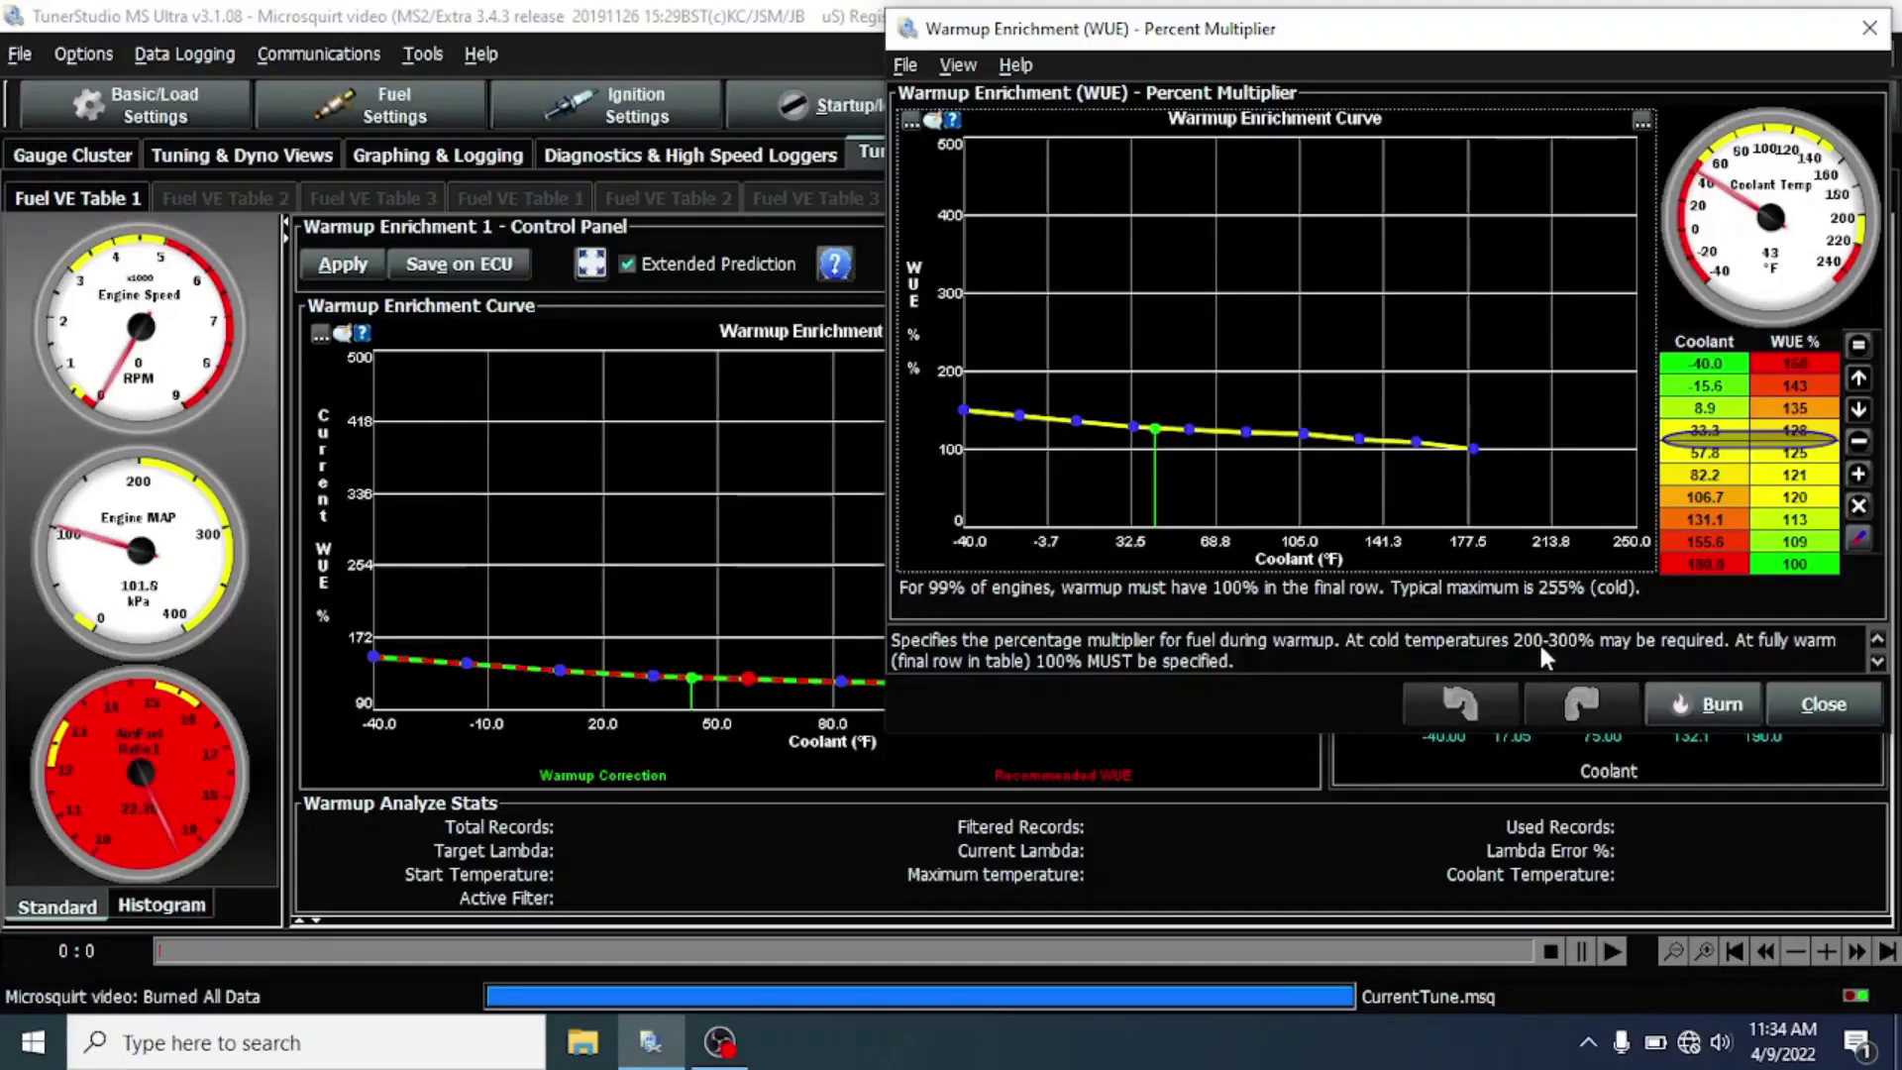
{"action": "left_click", "coordinate": [1799, 367]}
{"action": "type", "text": "200"}
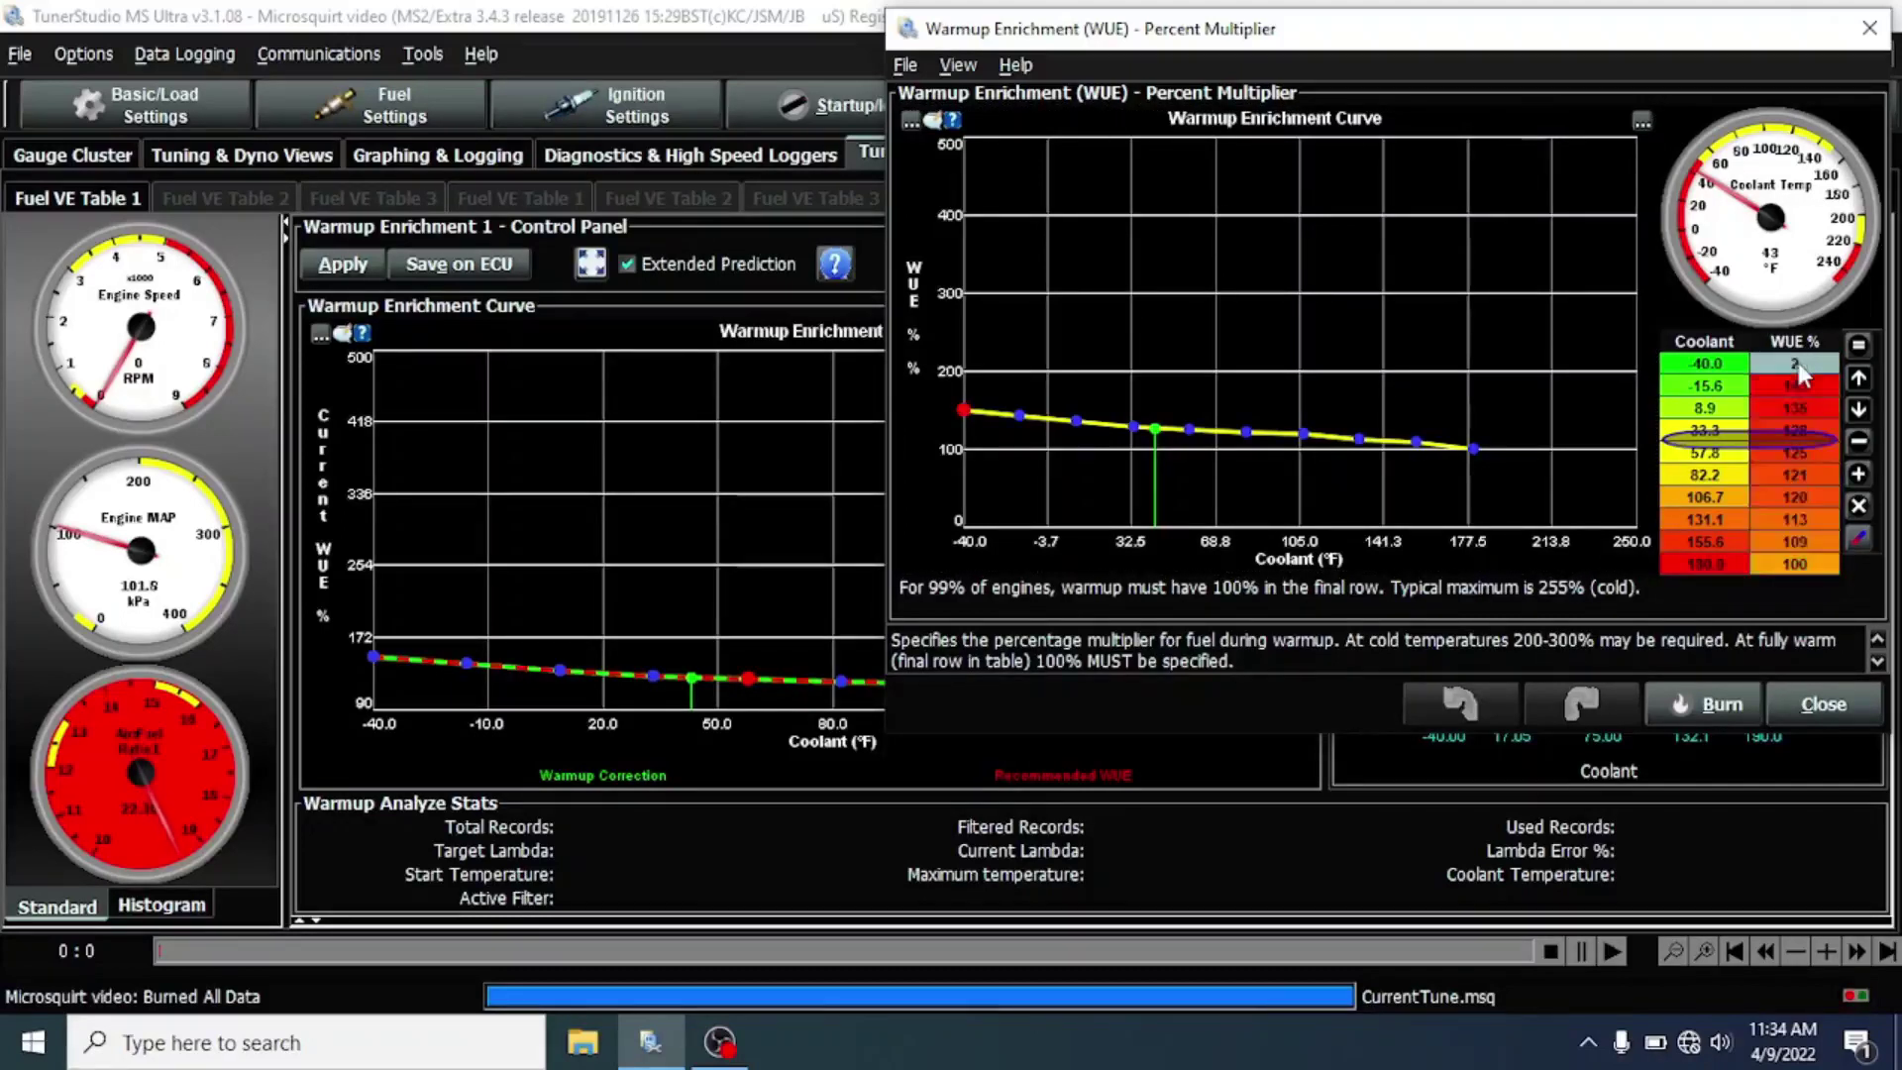
{"action": "key", "text": "Return"}
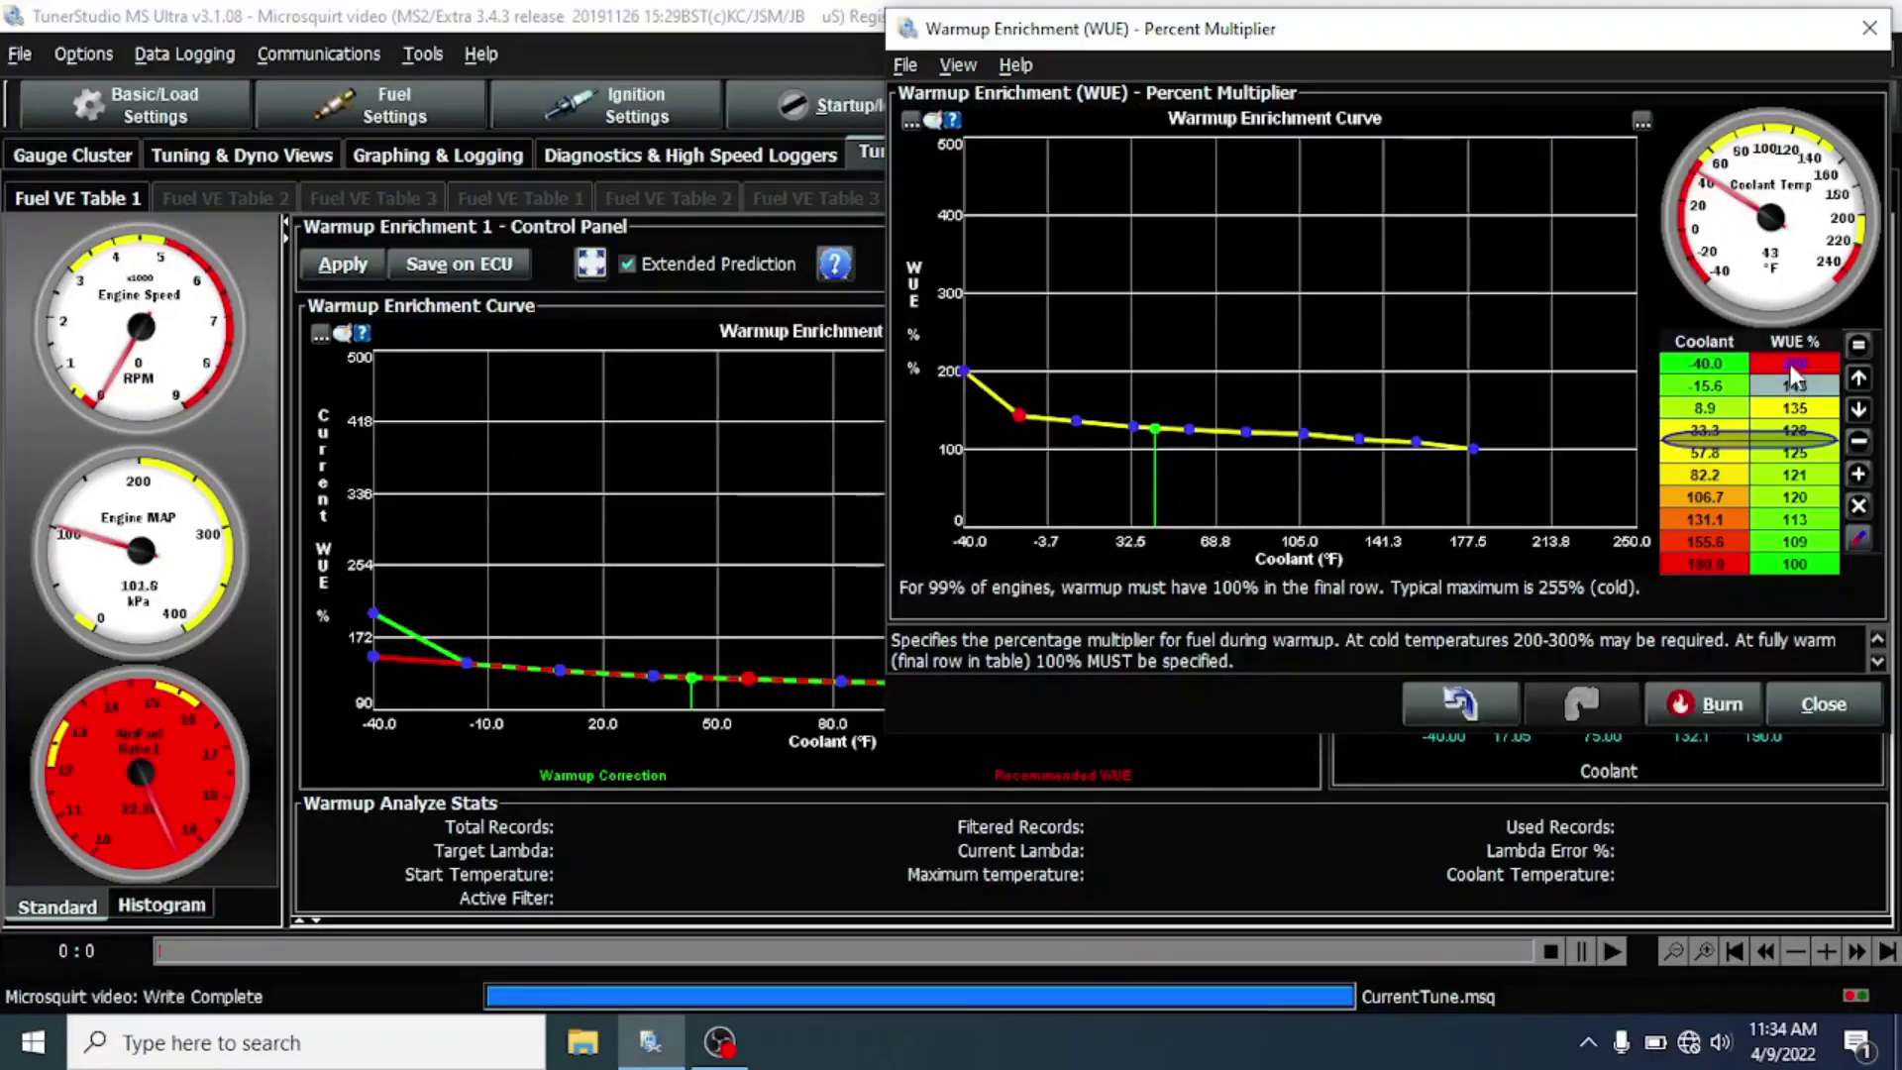
{"action": "left_click_drag", "start_coordinate": [1789, 372], "coordinate": [1779, 572]}
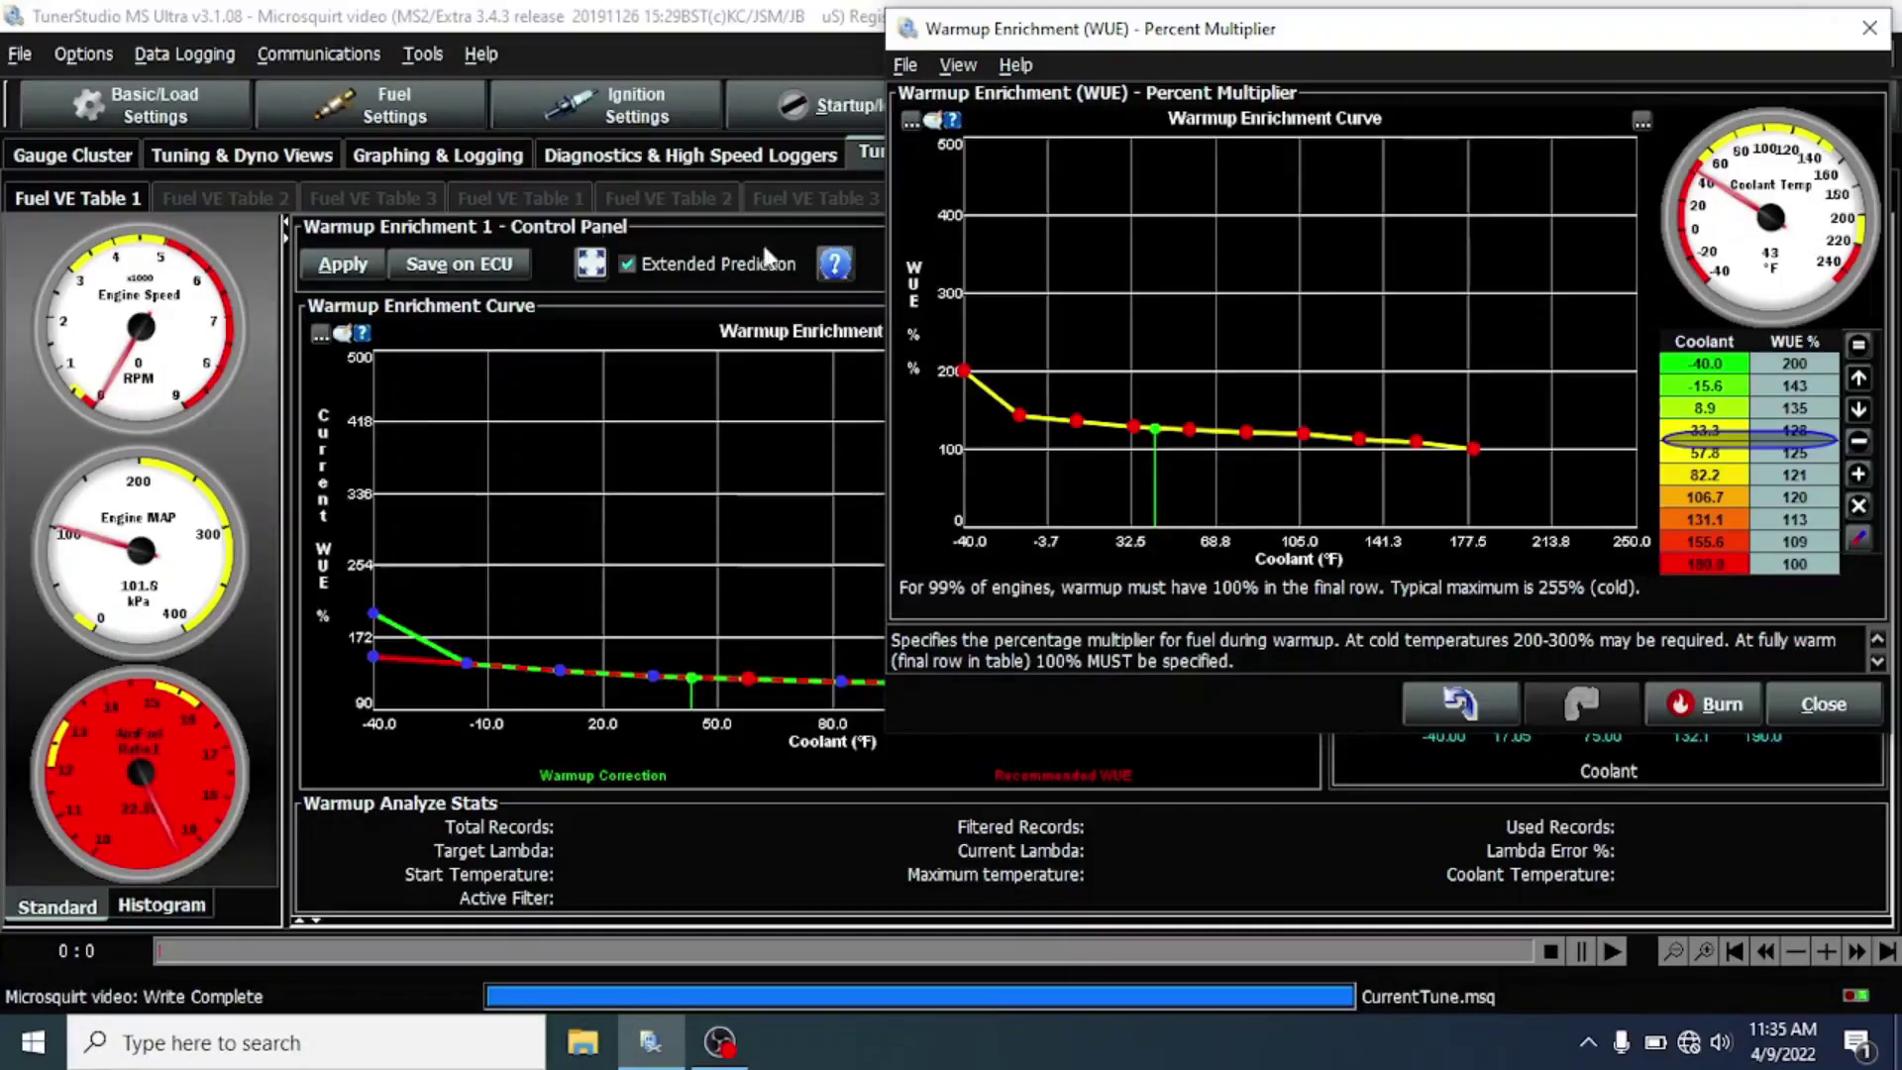
Step: Briefly open and close the Fuel VE Table 1 window, then switch the analysis to Fuel VE Table 1
{"action": "left_click", "coordinate": [394, 105]}
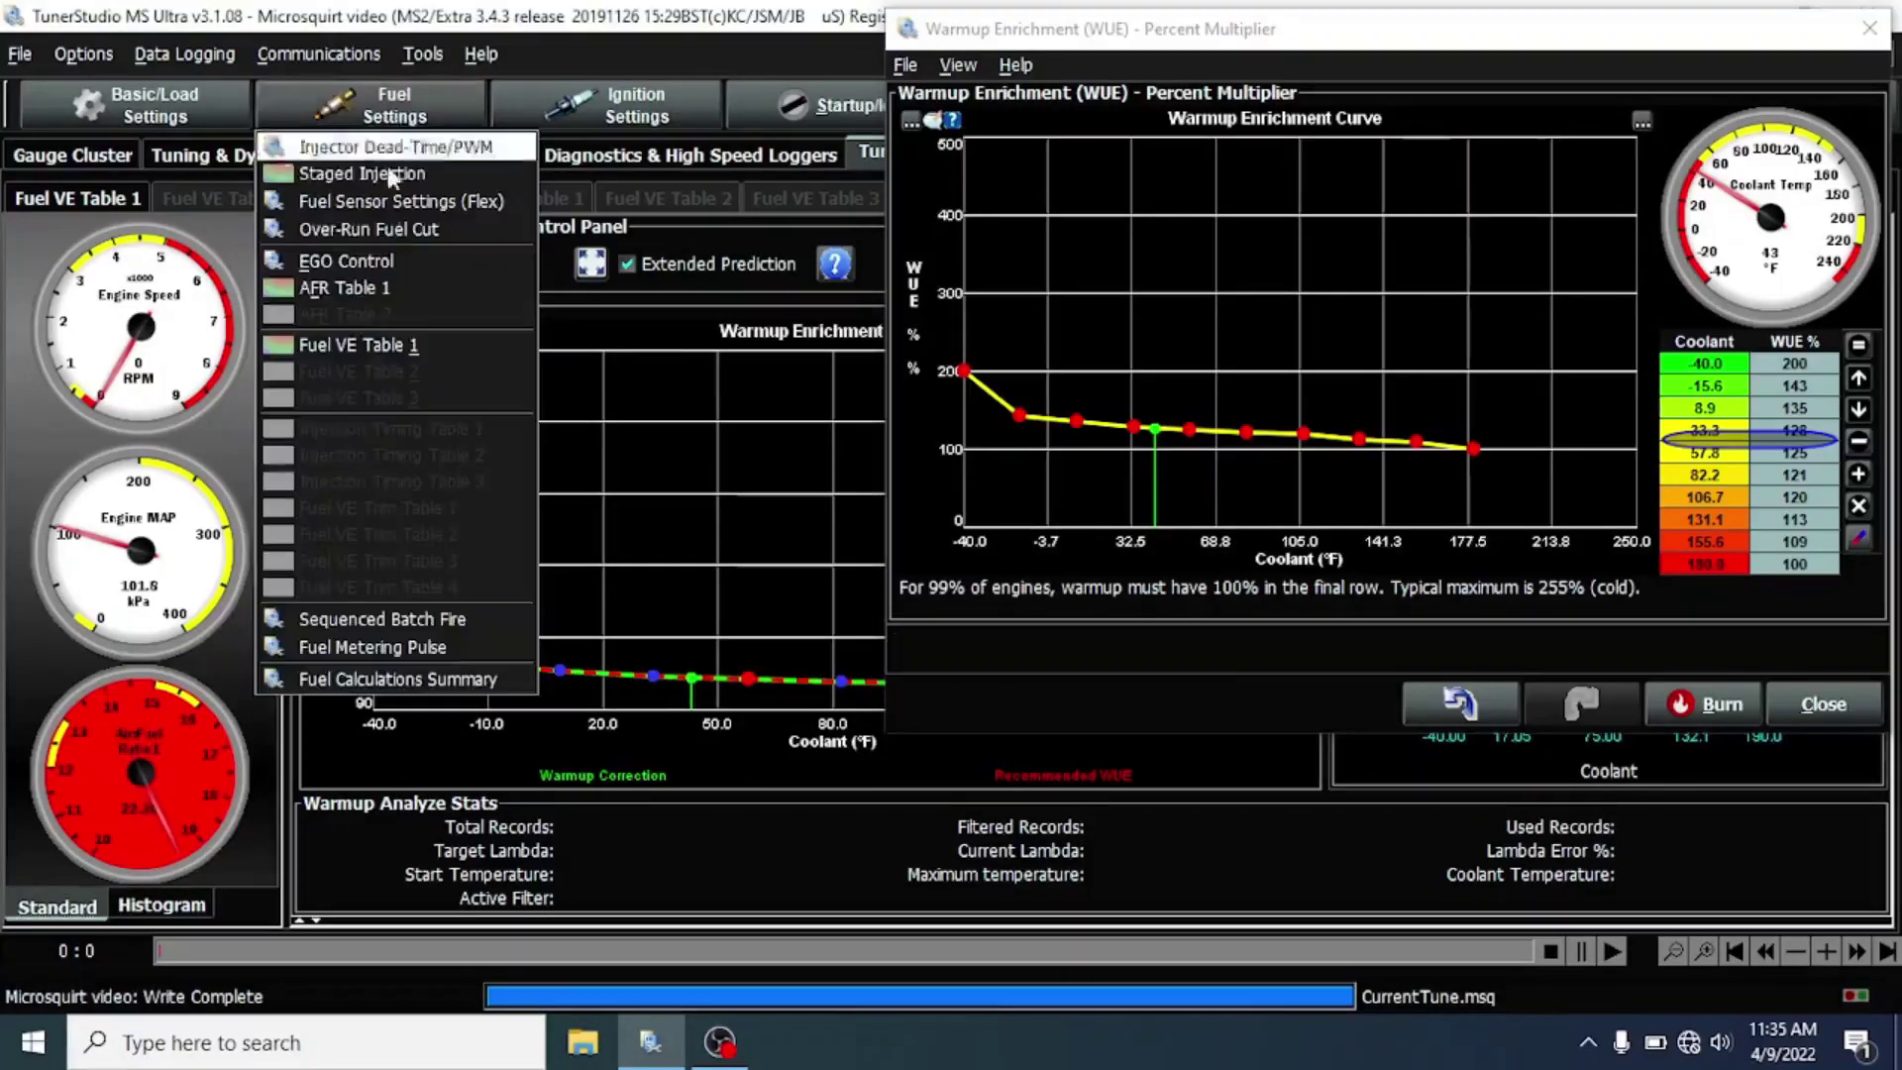
{"action": "left_click", "coordinate": [389, 346]}
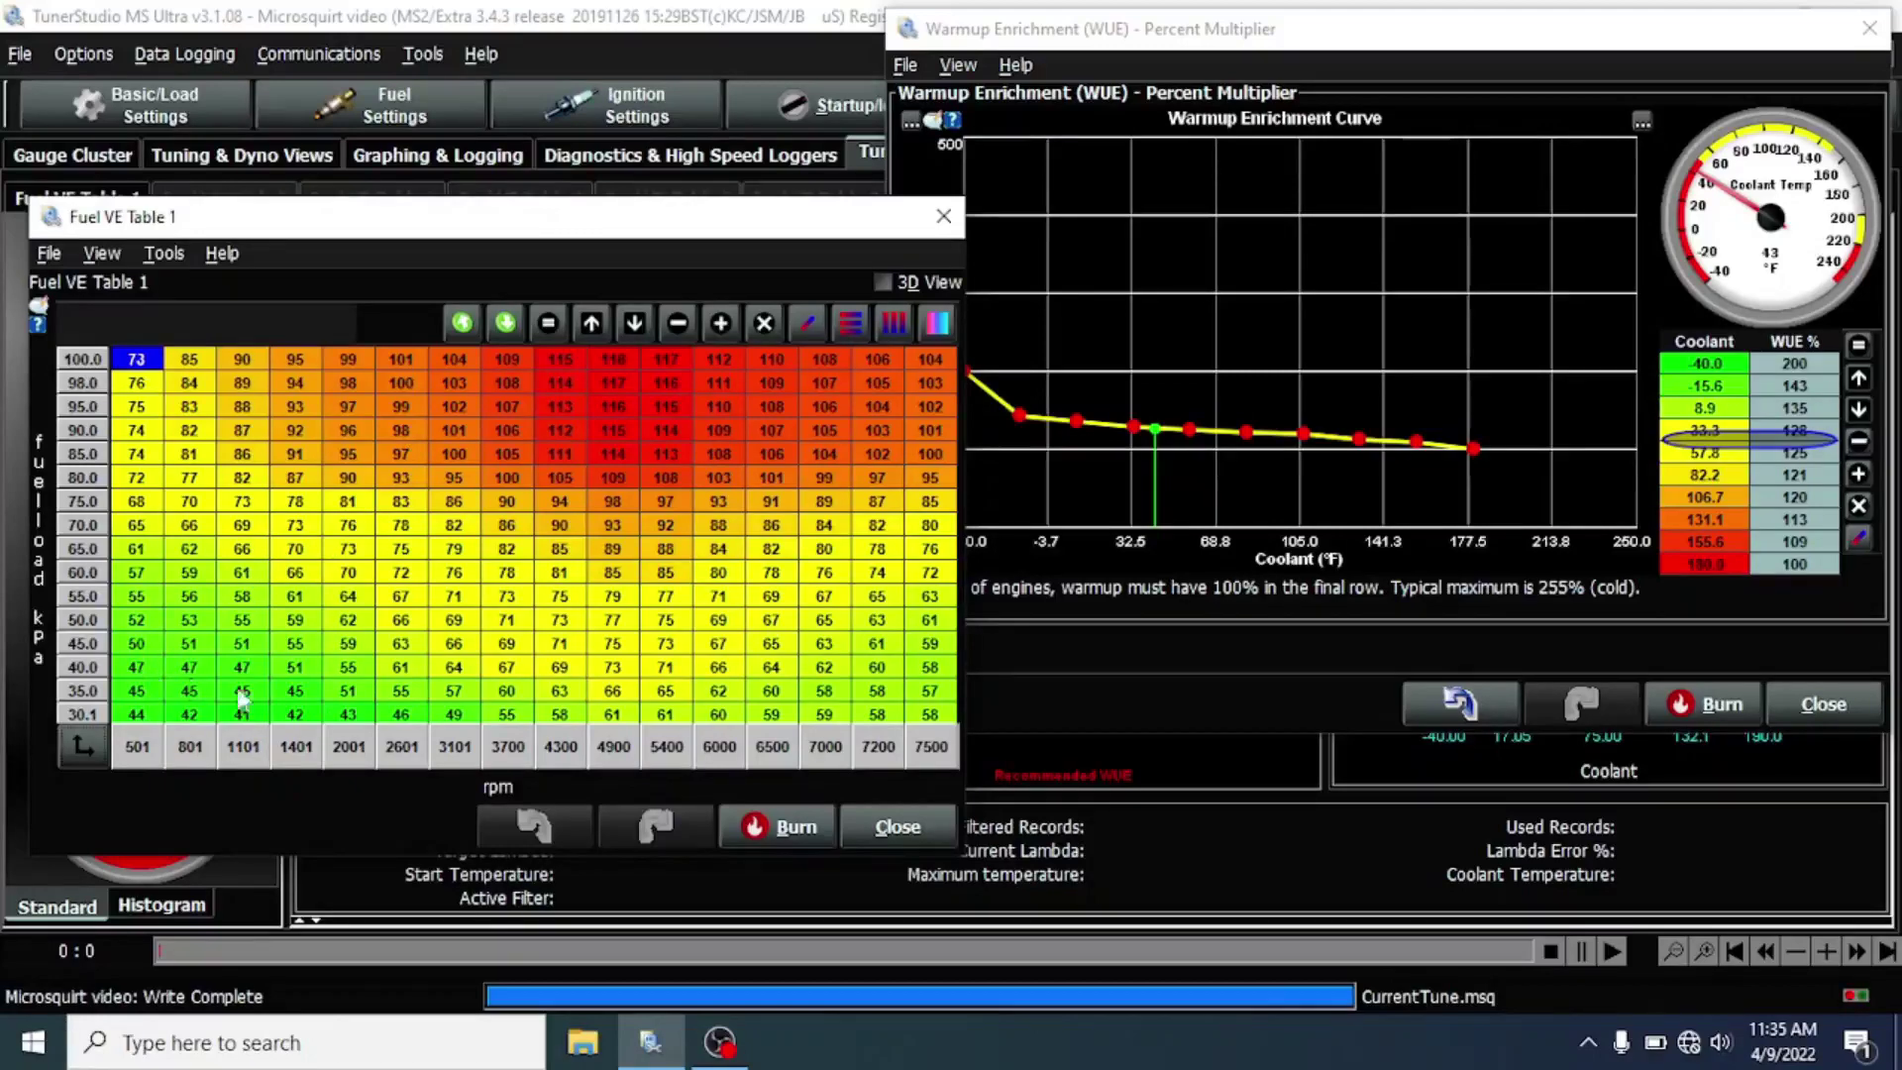
{"action": "left_click", "coordinate": [934, 216]}
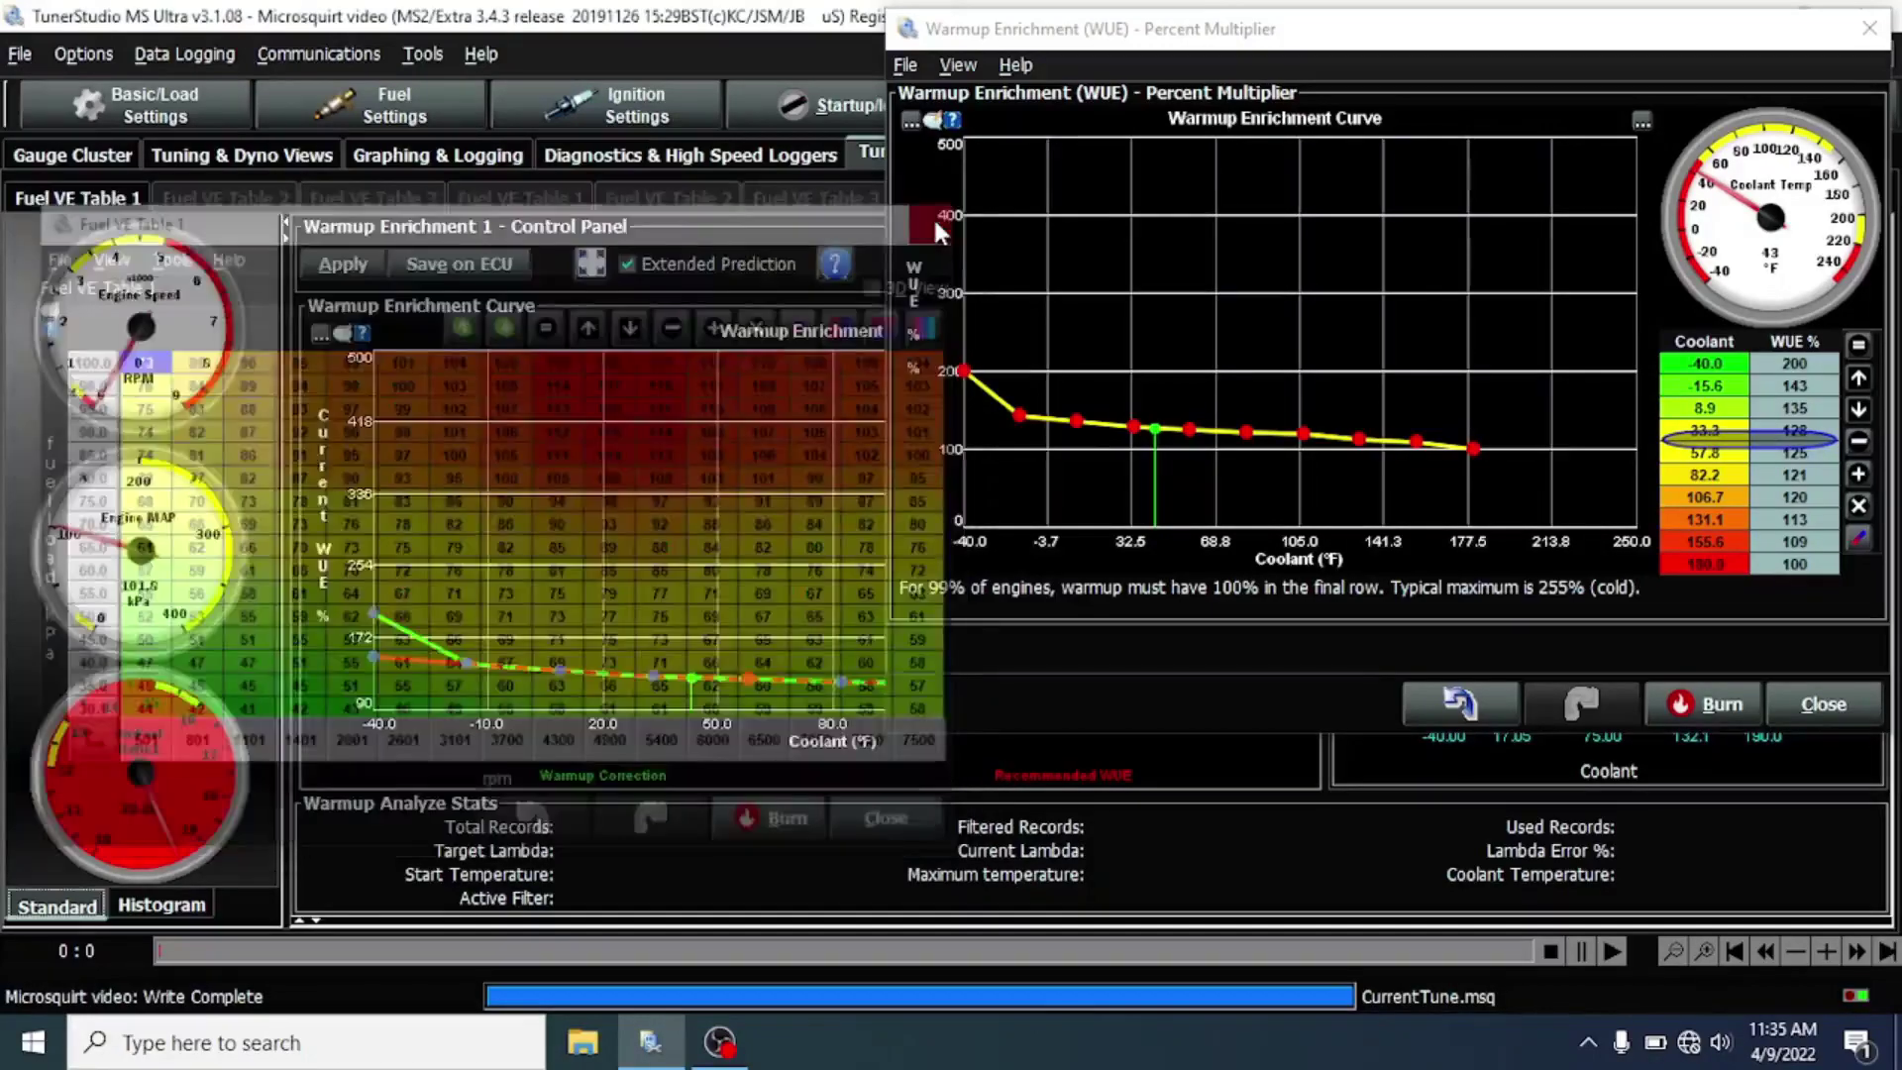
{"action": "left_click", "coordinate": [121, 202]}
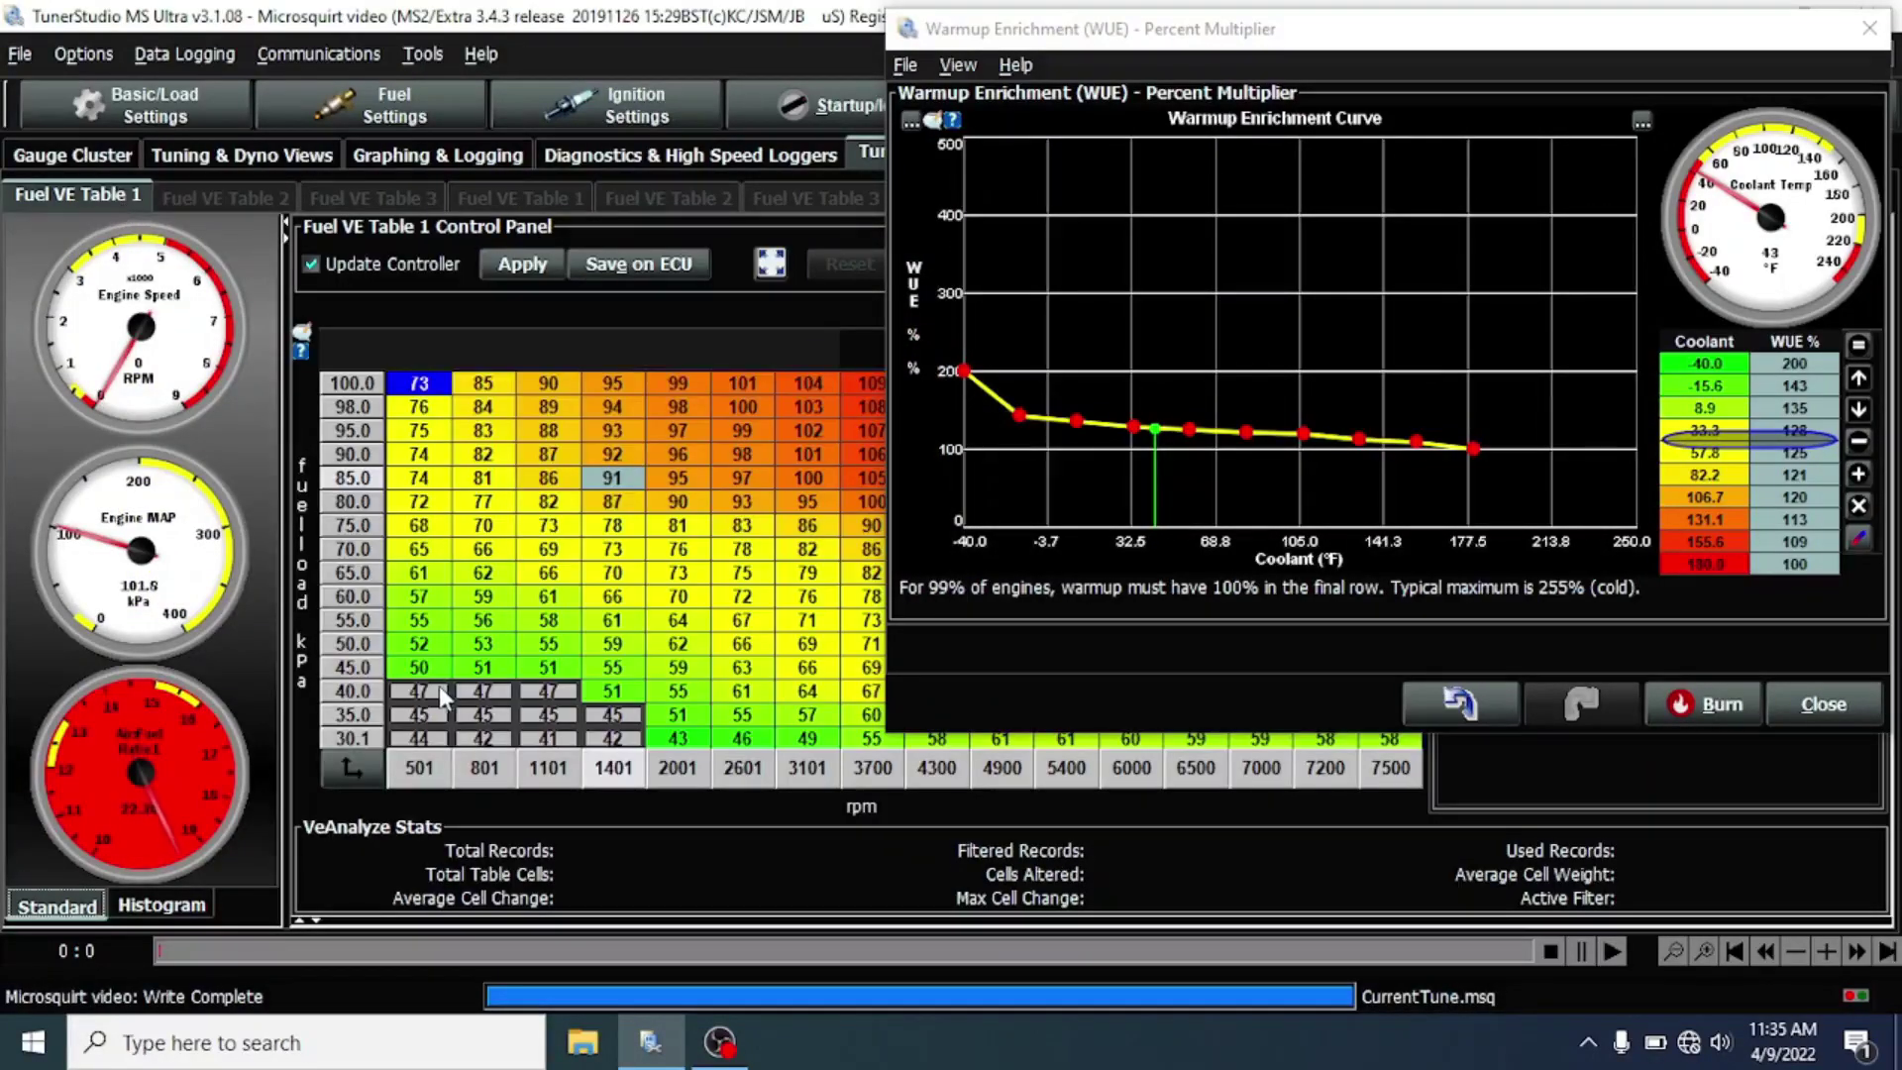
Step: Interpolate the WUE column into a straight 200-to-100% taper, burn it to the ECU, and close it
{"action": "left_click_drag", "start_coordinate": [438, 686], "coordinate": [611, 753]}
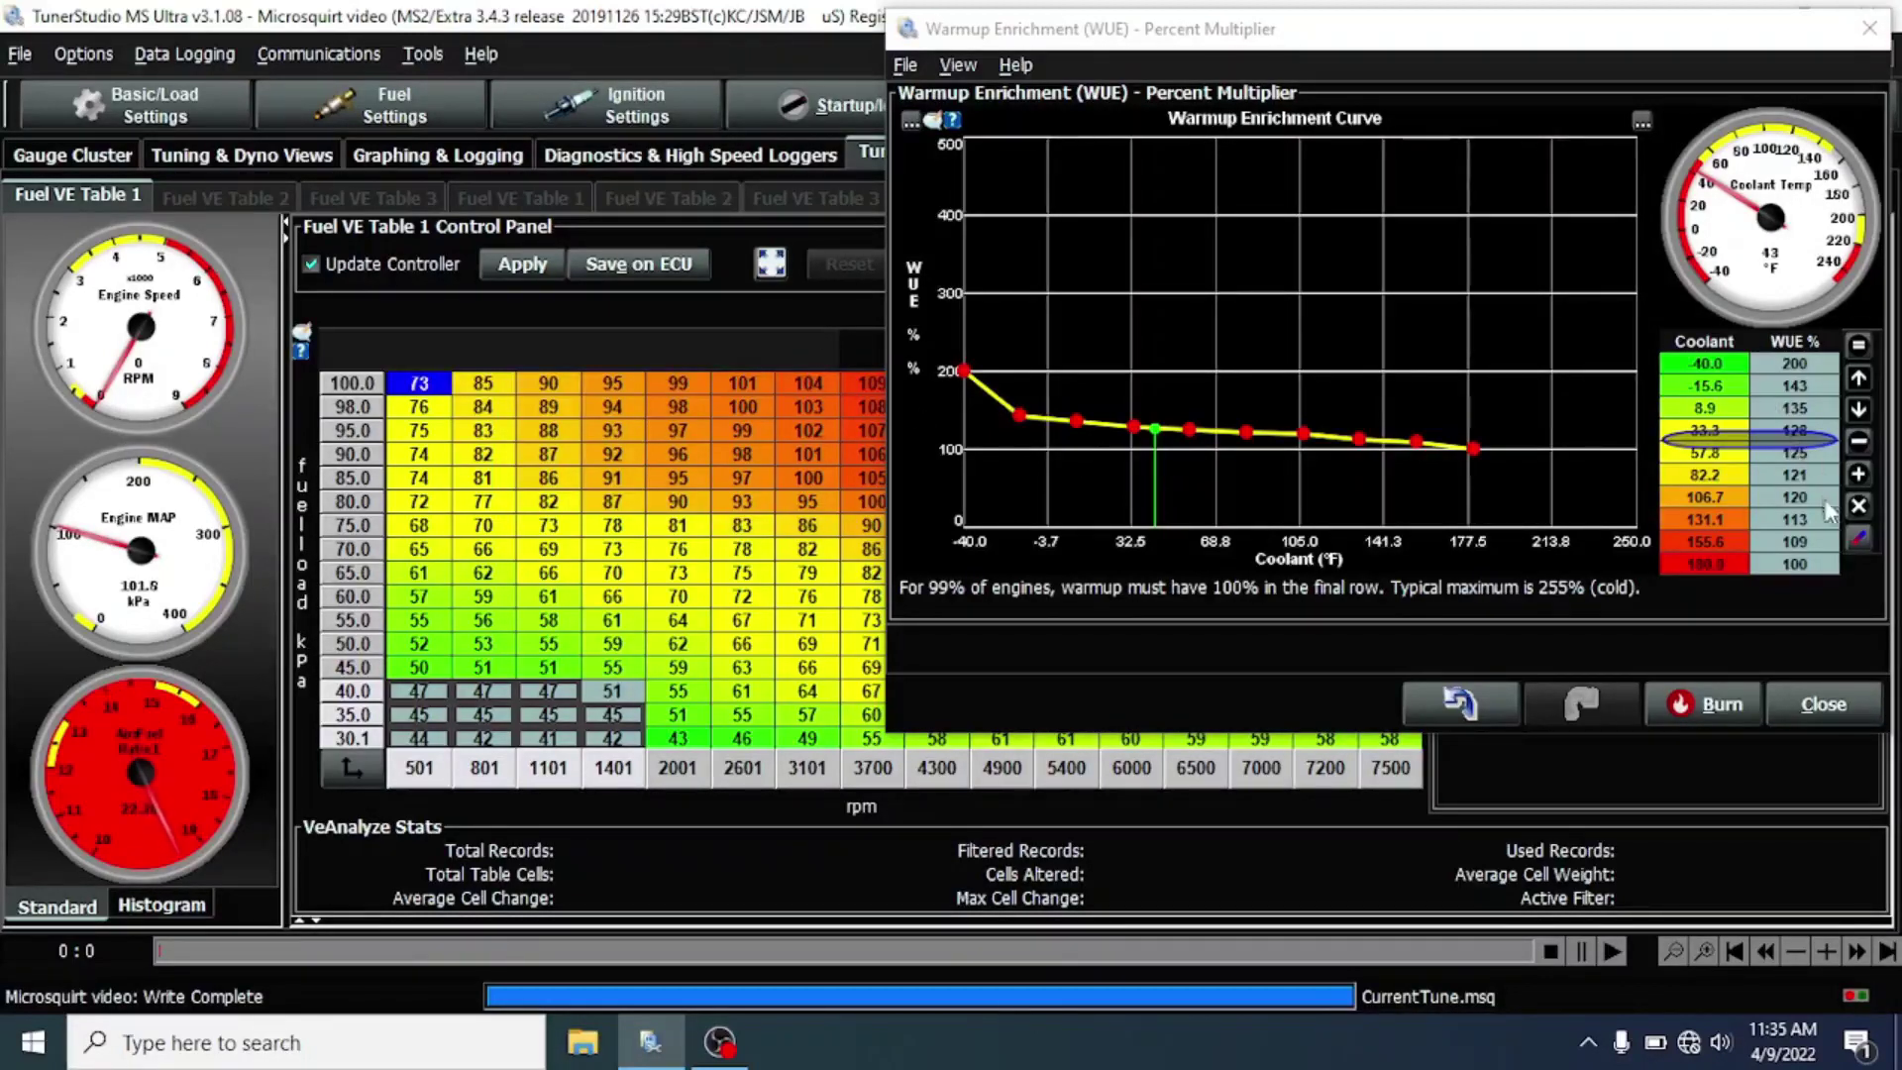
{"action": "left_click", "coordinate": [1859, 538]}
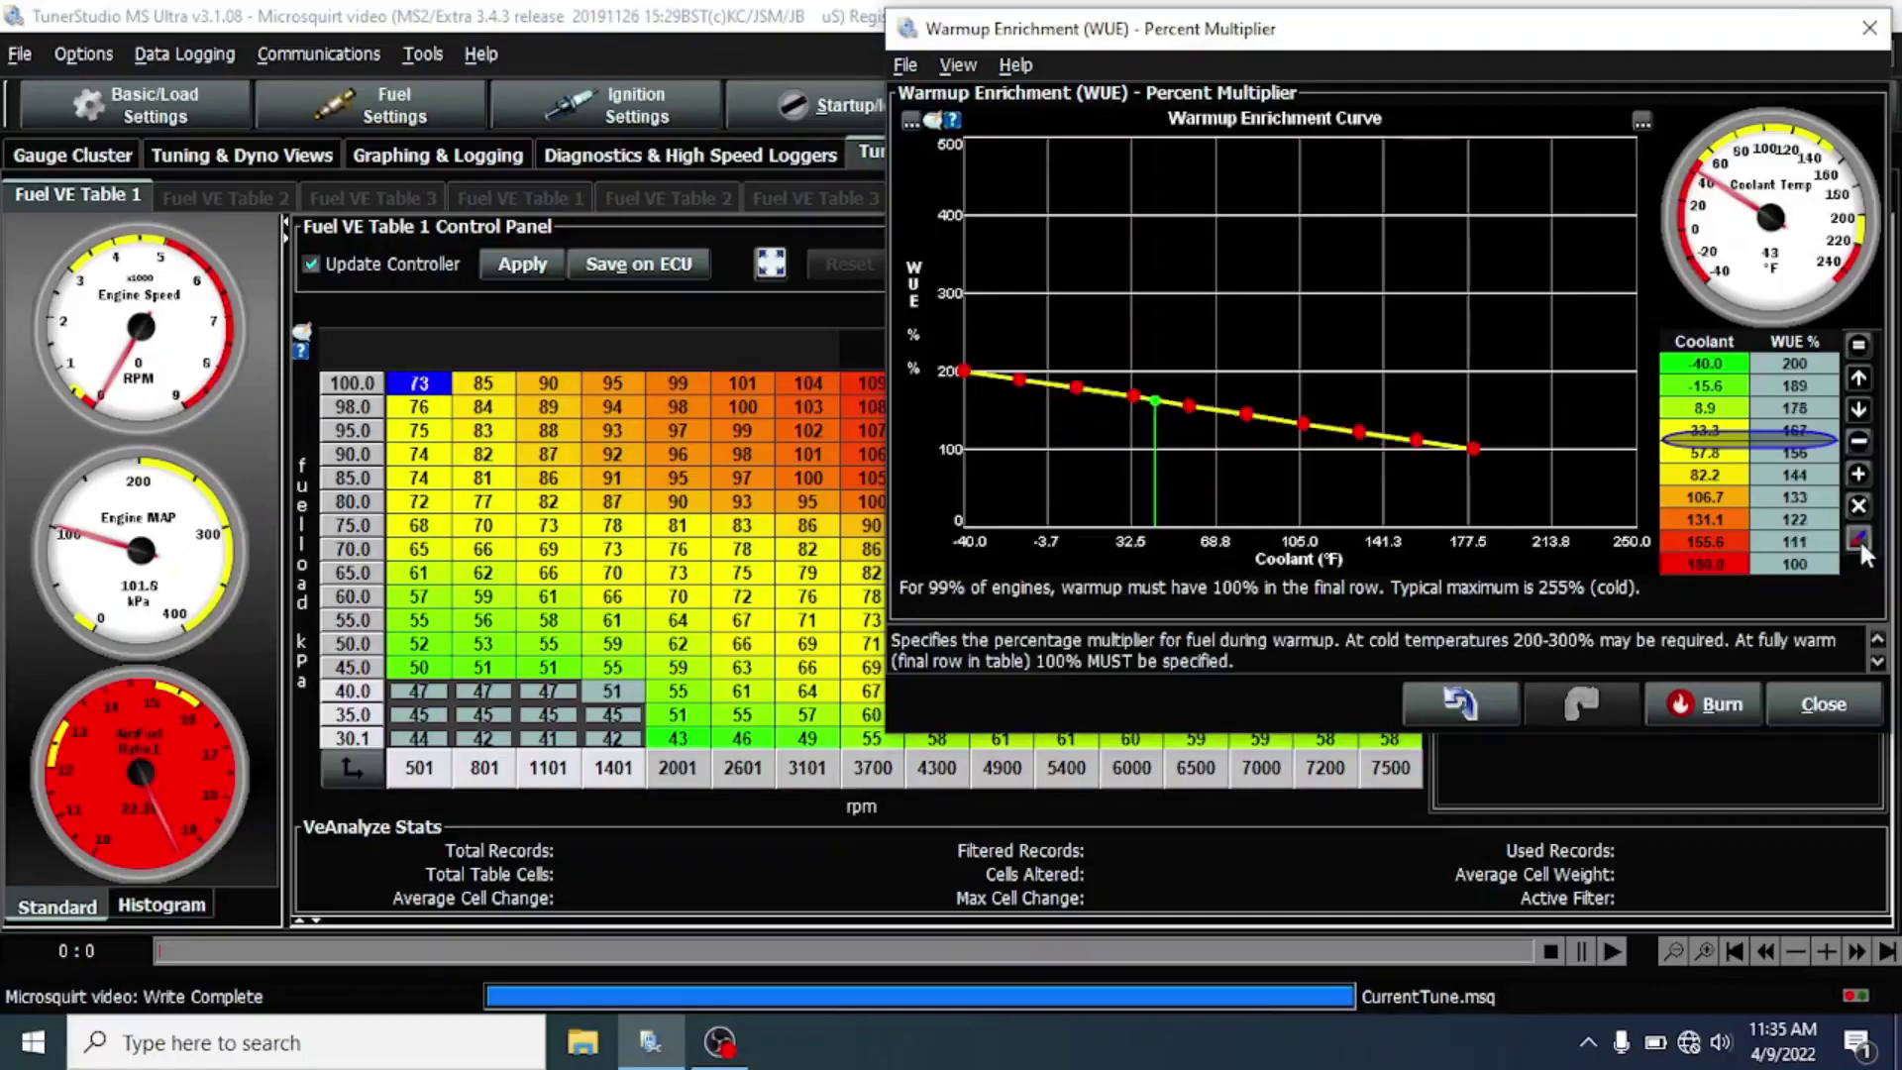
{"action": "left_click", "coordinate": [1677, 707]}
{"action": "left_click", "coordinate": [1775, 713]}
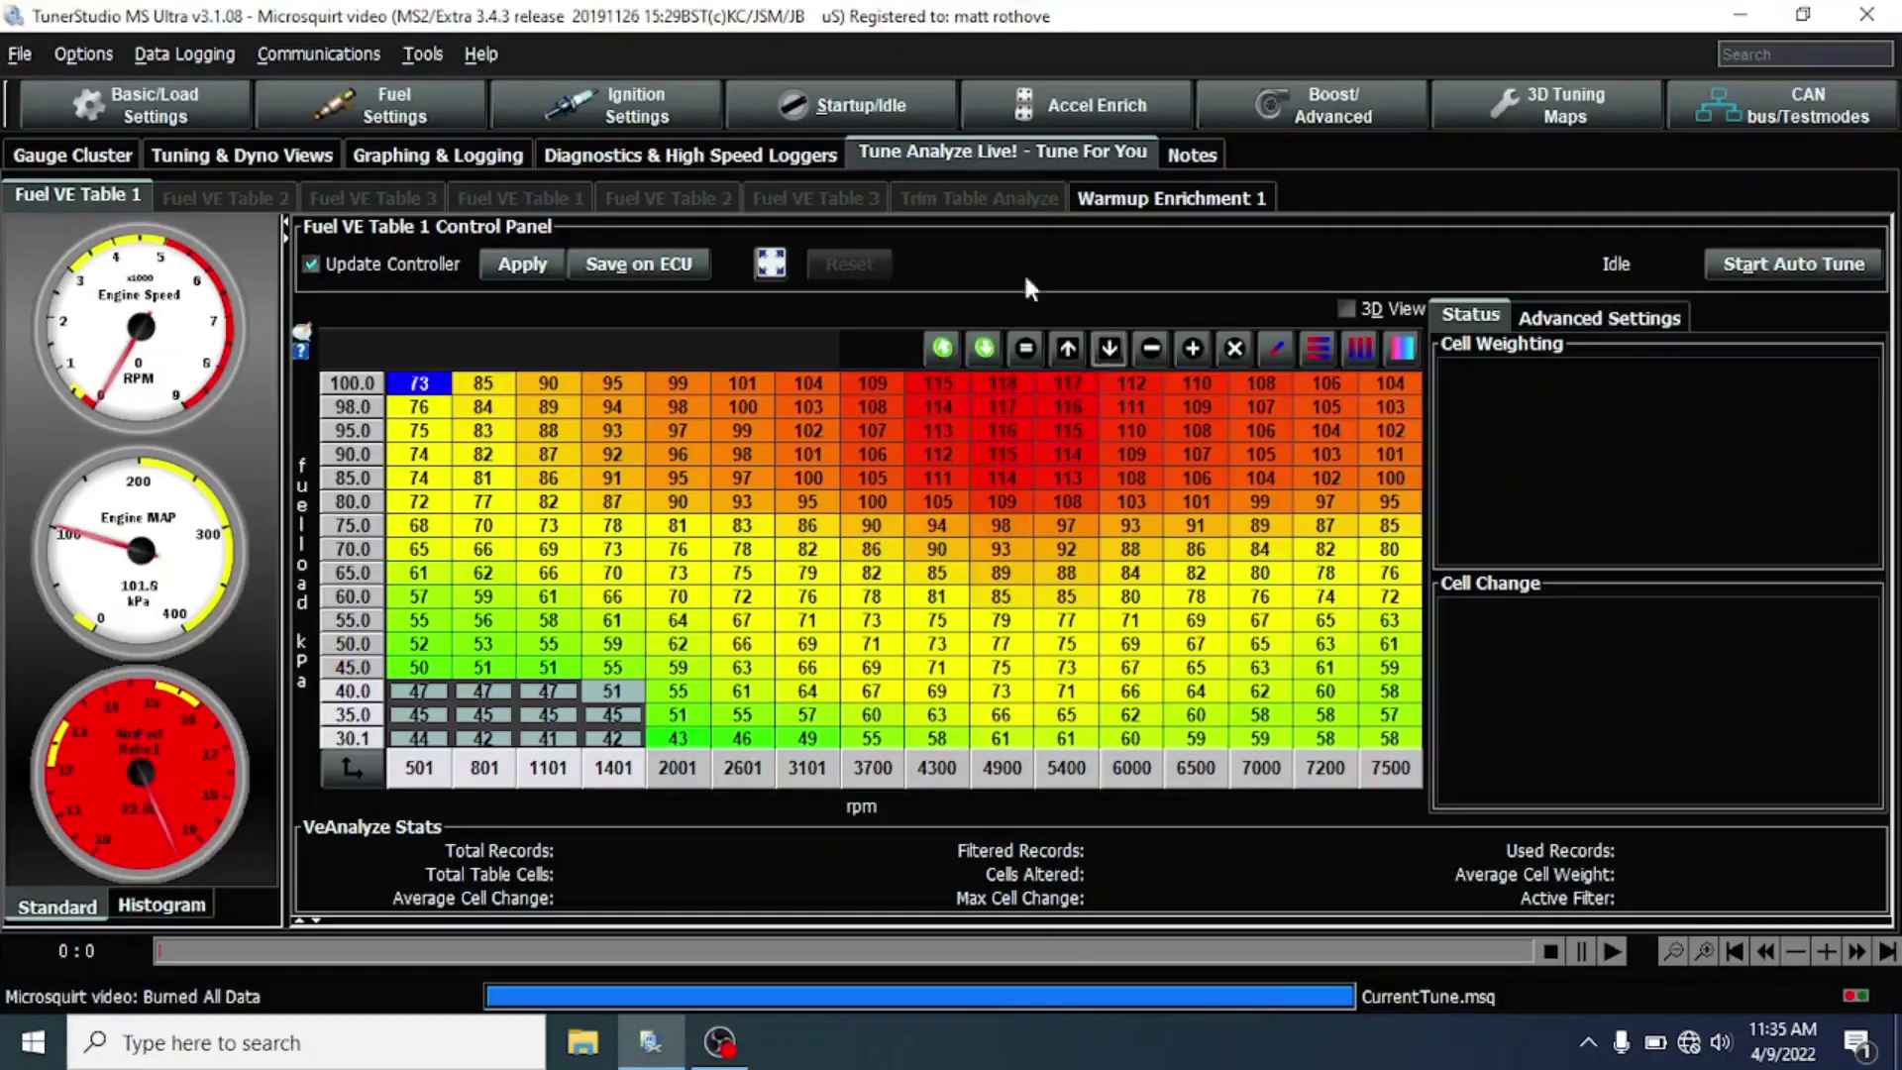
Step: Check the Startup/Idle menu, then return to the Warmup Enrichment 1 analysis tab
{"action": "left_click", "coordinate": [852, 105]}
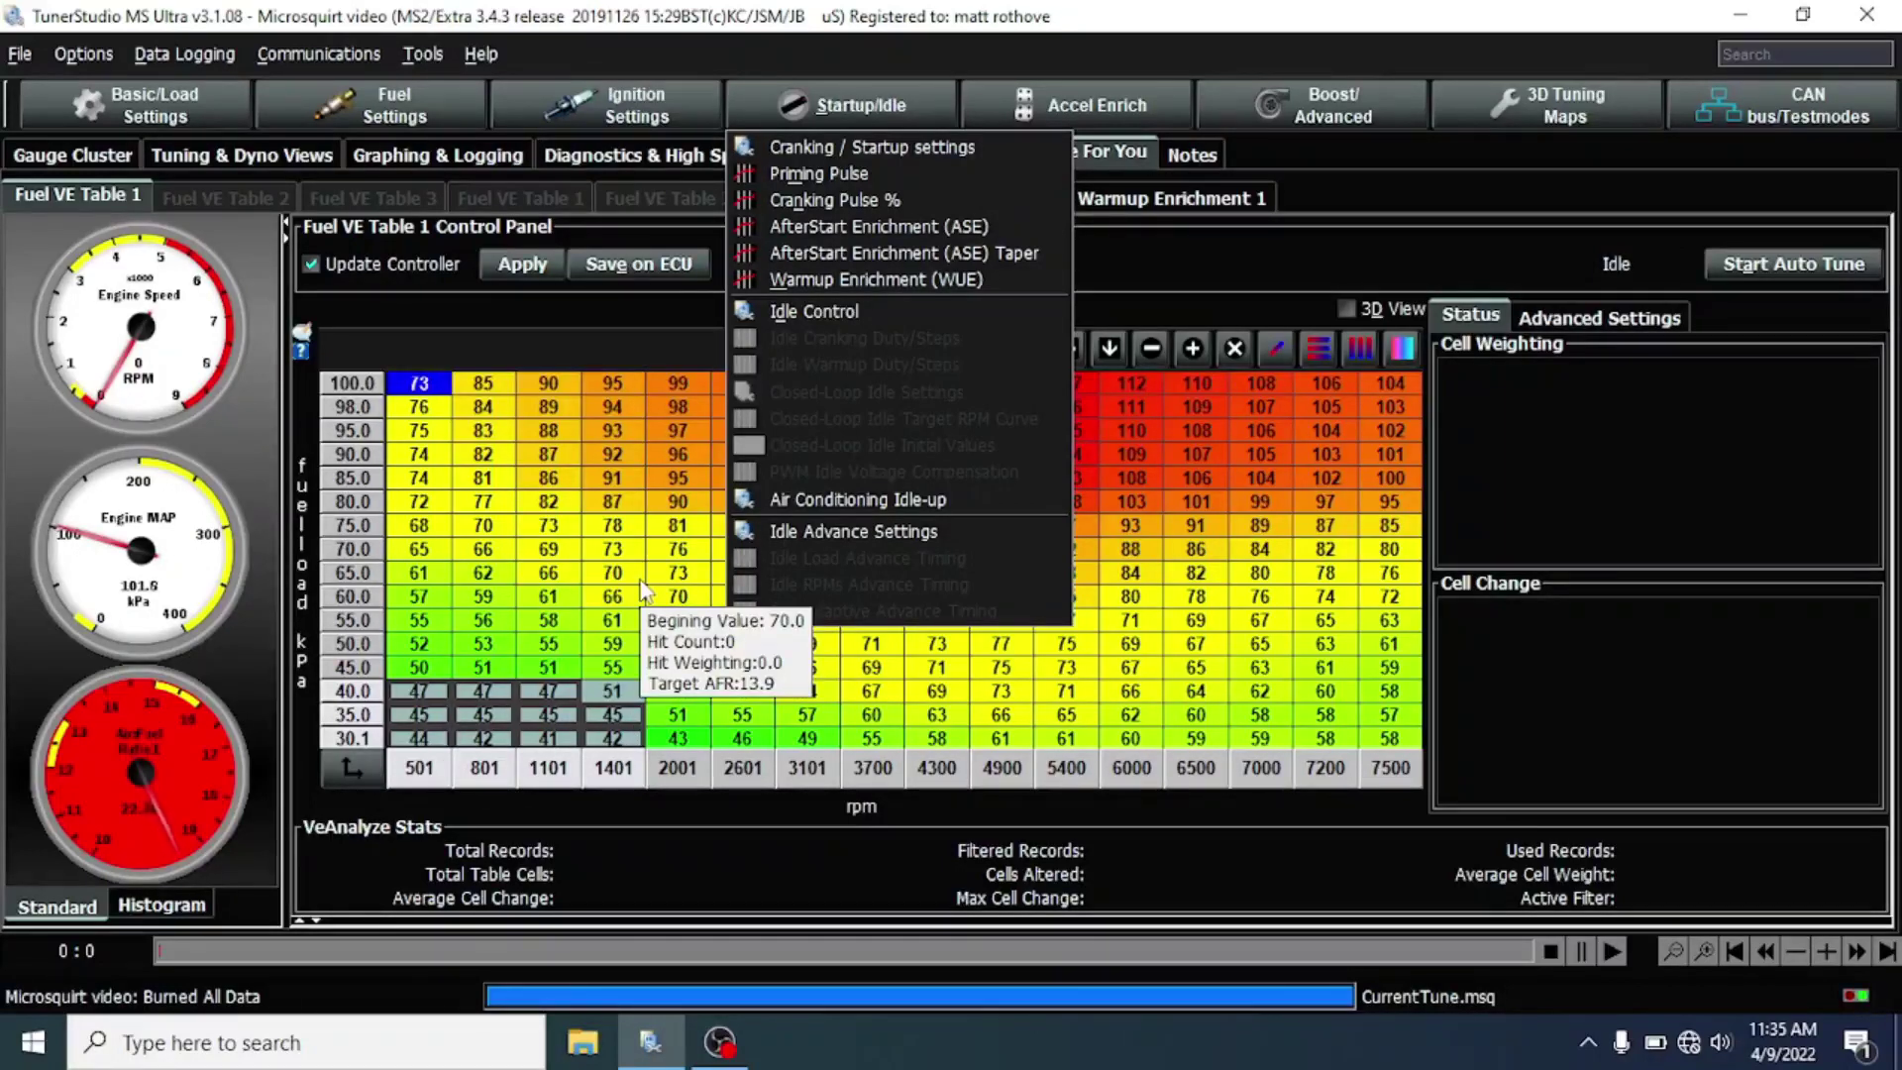
{"action": "left_click", "coordinate": [486, 525]}
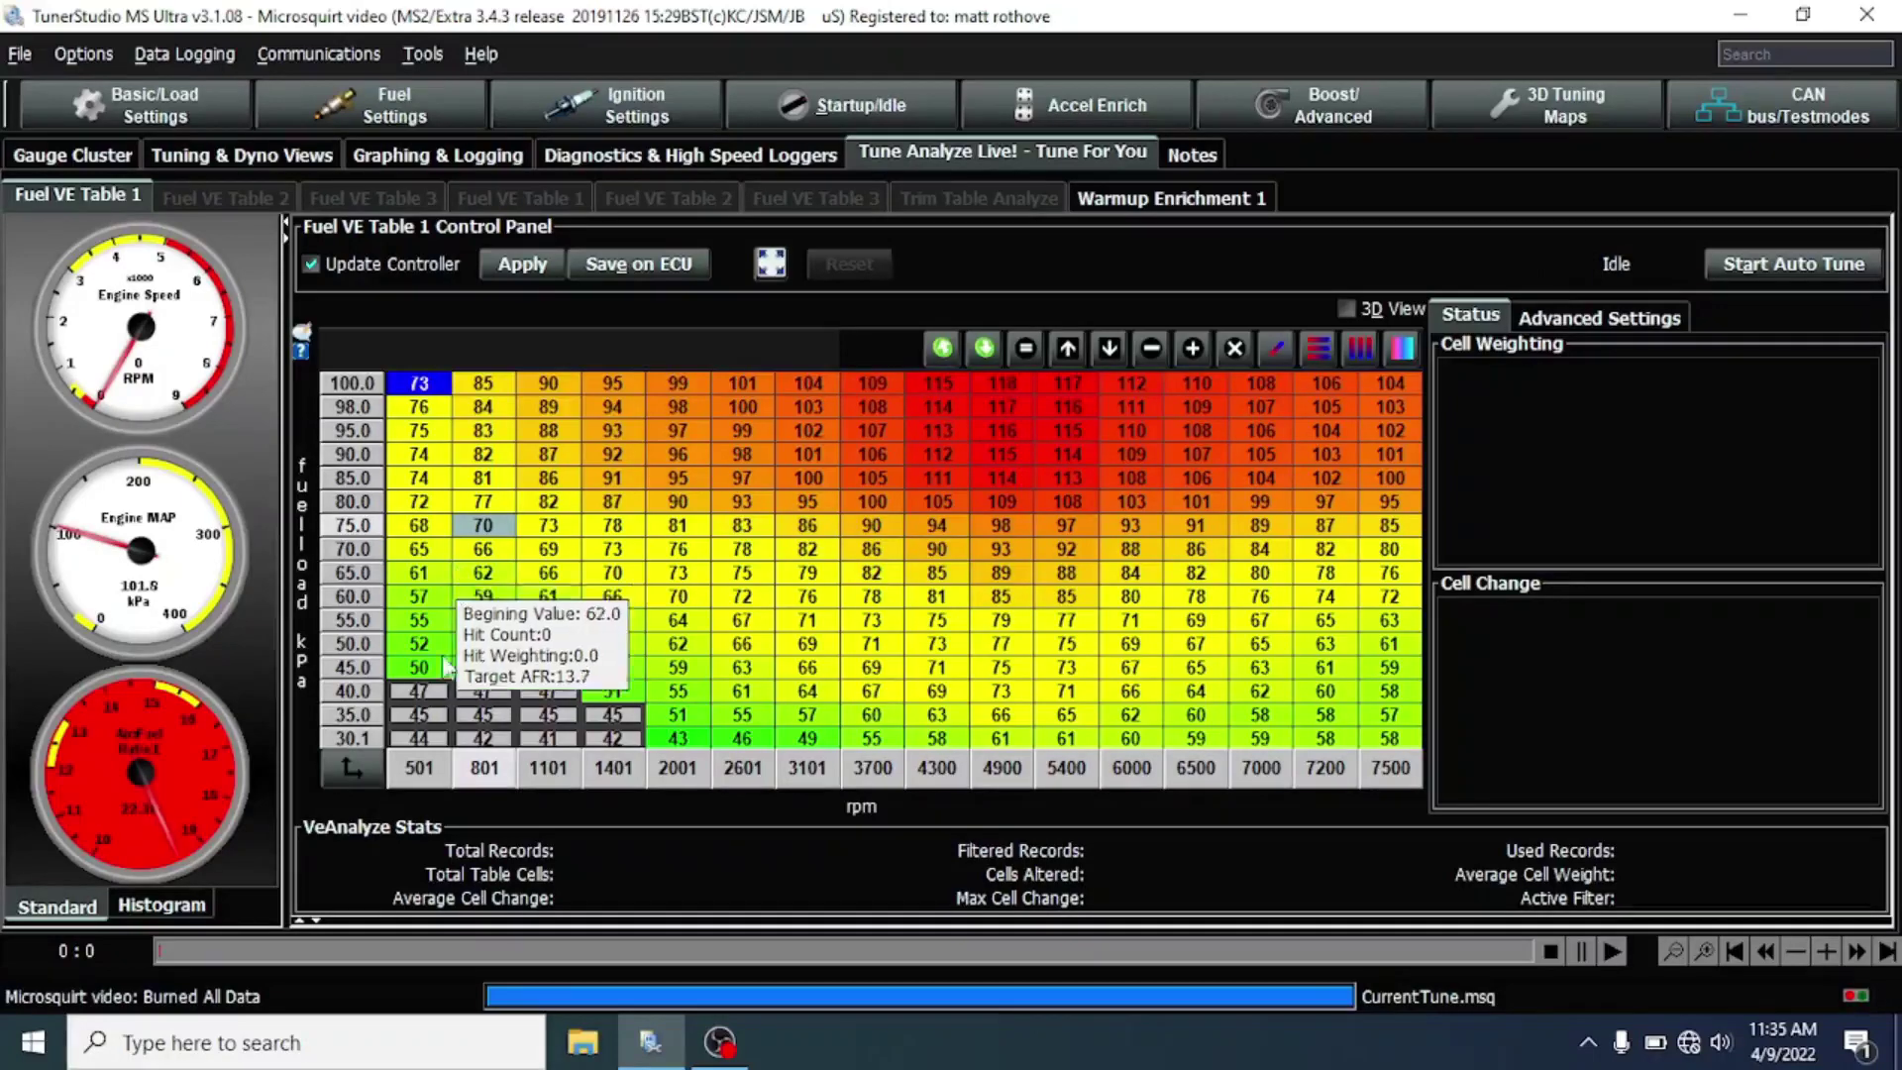
{"action": "left_click", "coordinate": [1129, 200]}
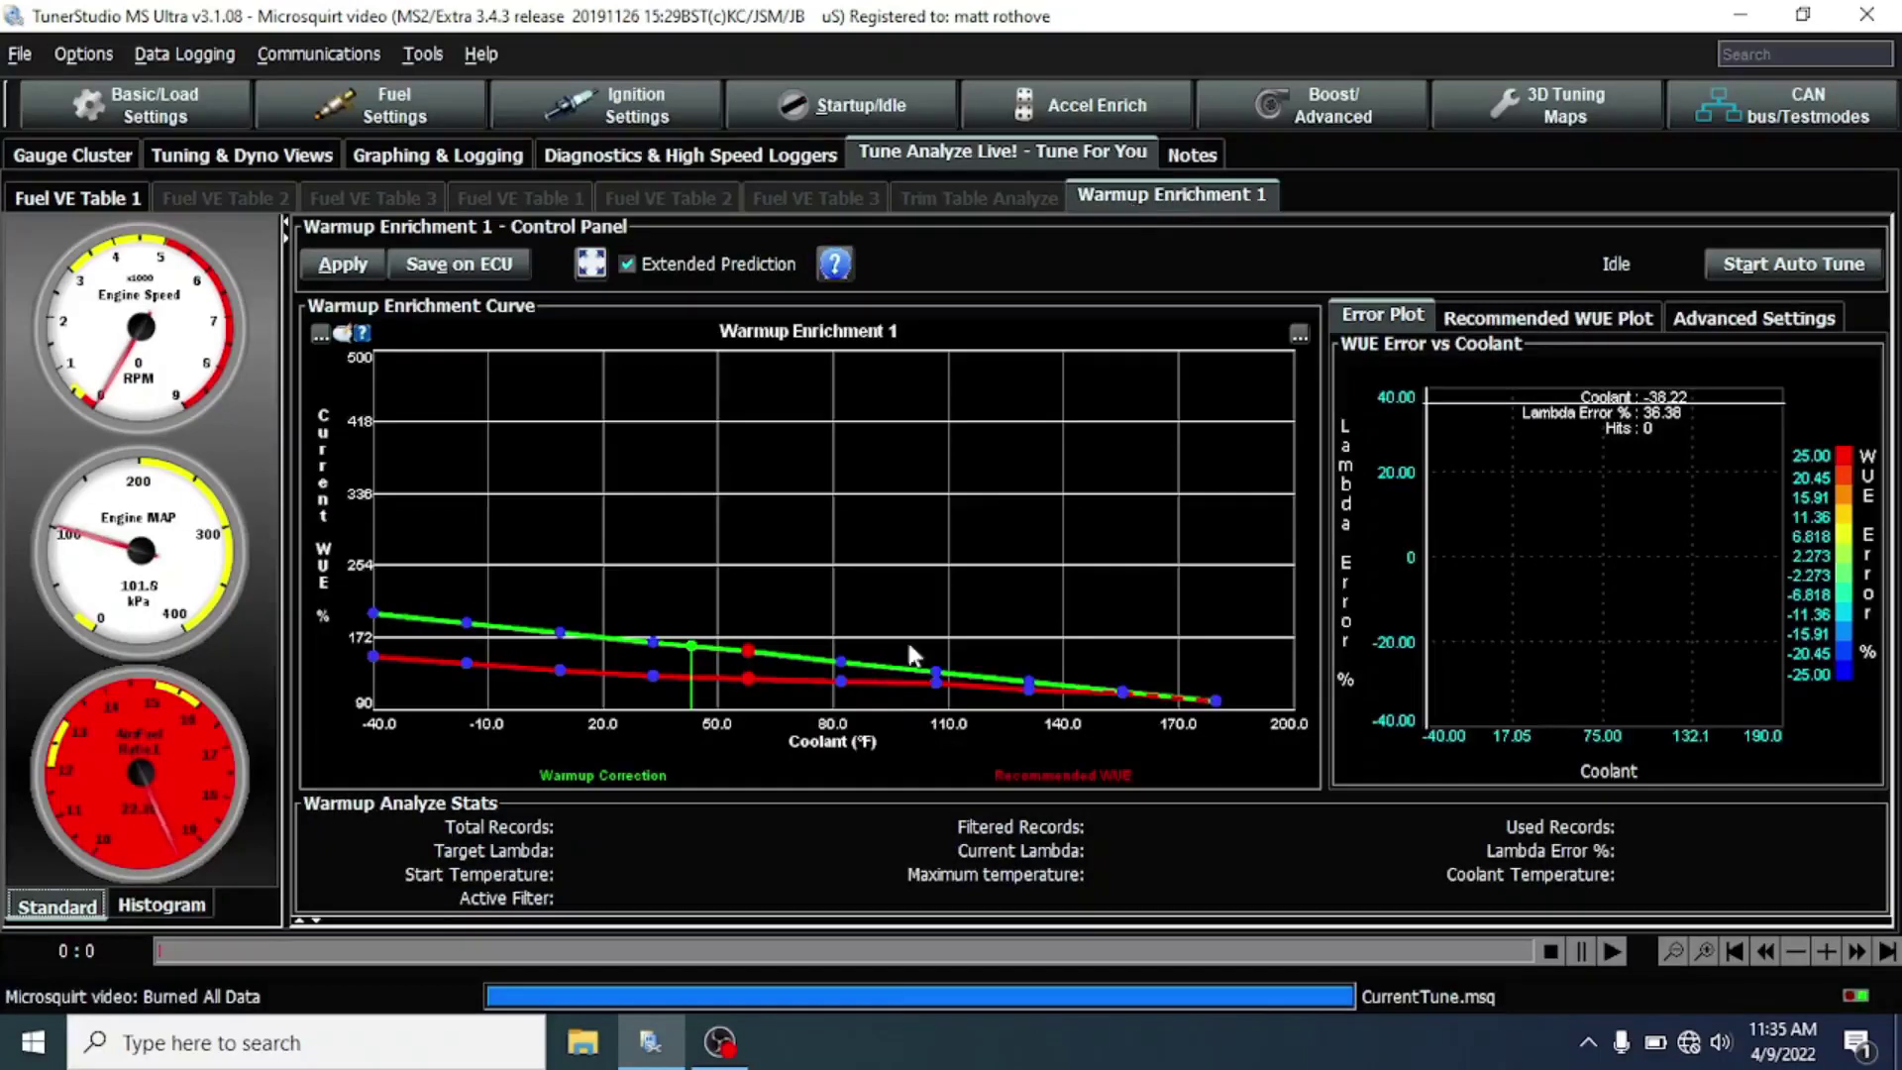
Step: Show the Advanced Settings with the AFR target temperature adjustment curve and filters
{"action": "left_click", "coordinate": [1722, 317]}
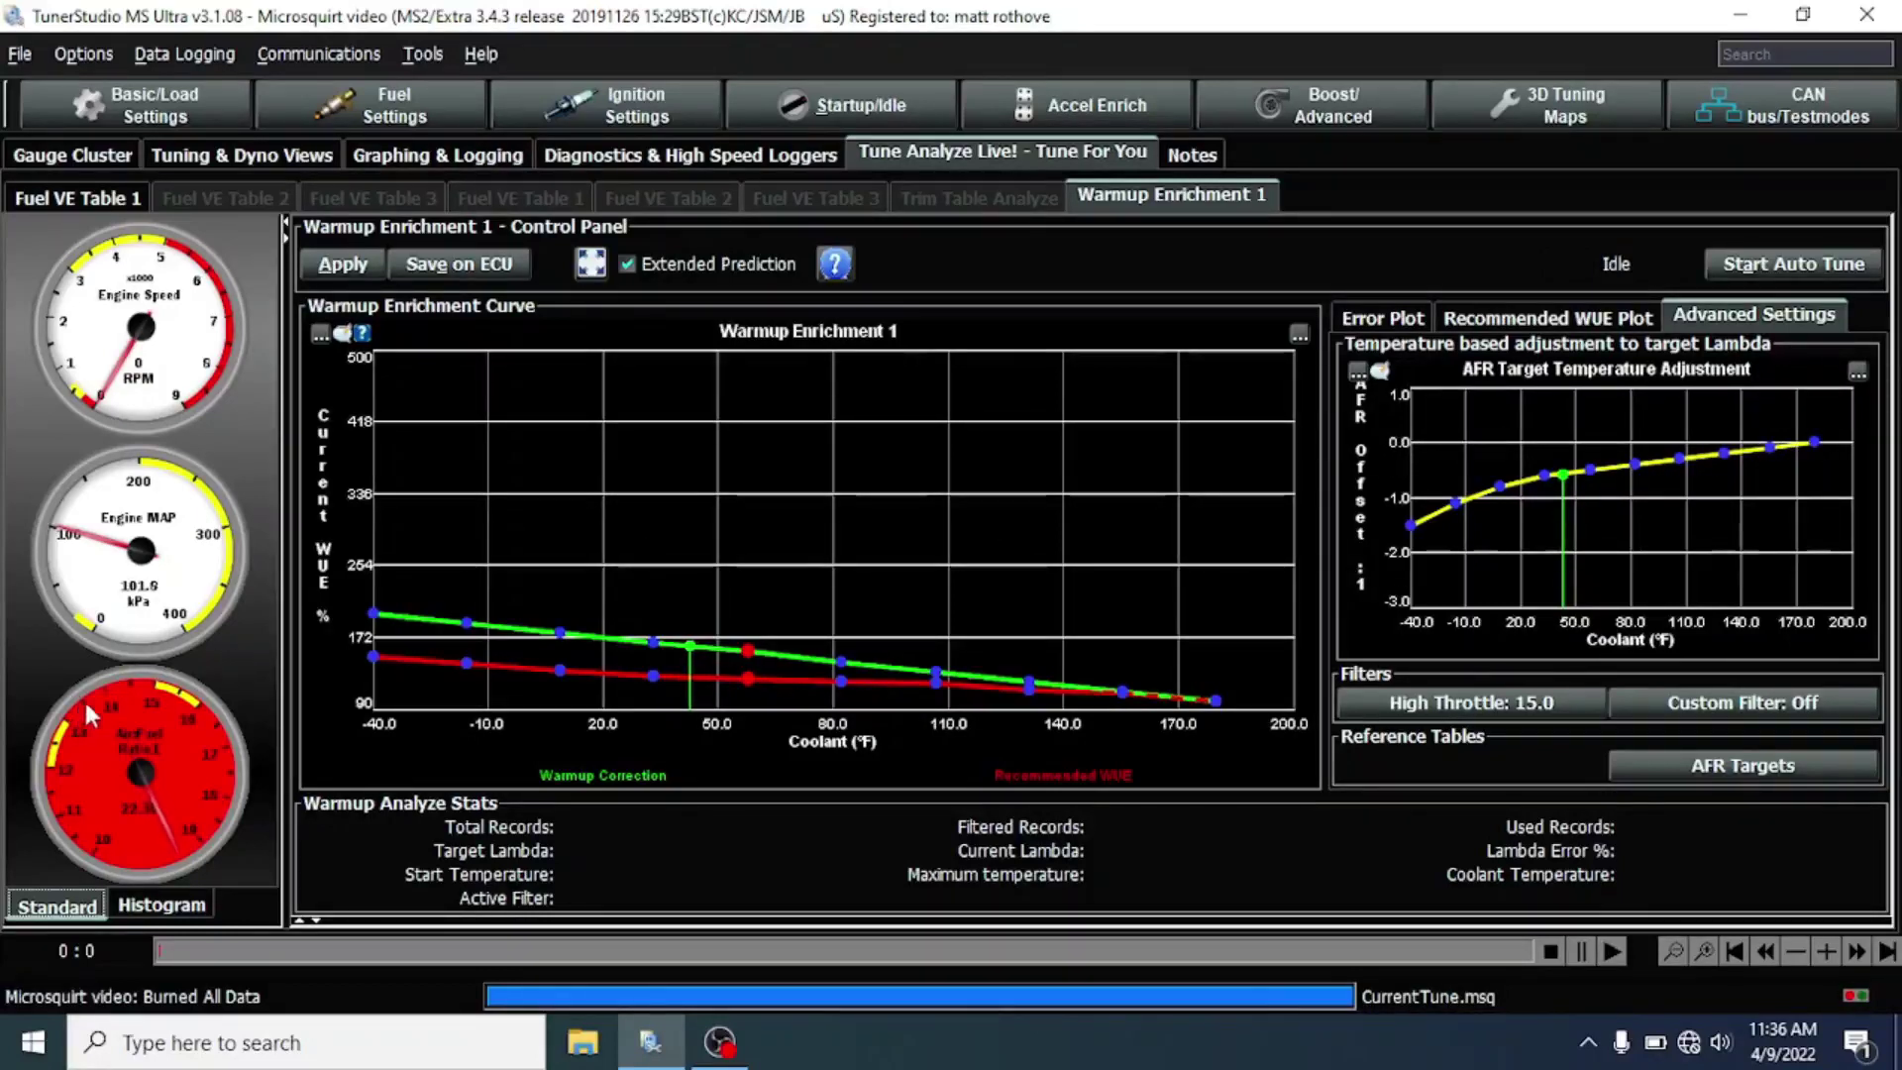
{"action": "left_click", "coordinate": [347, 117]}
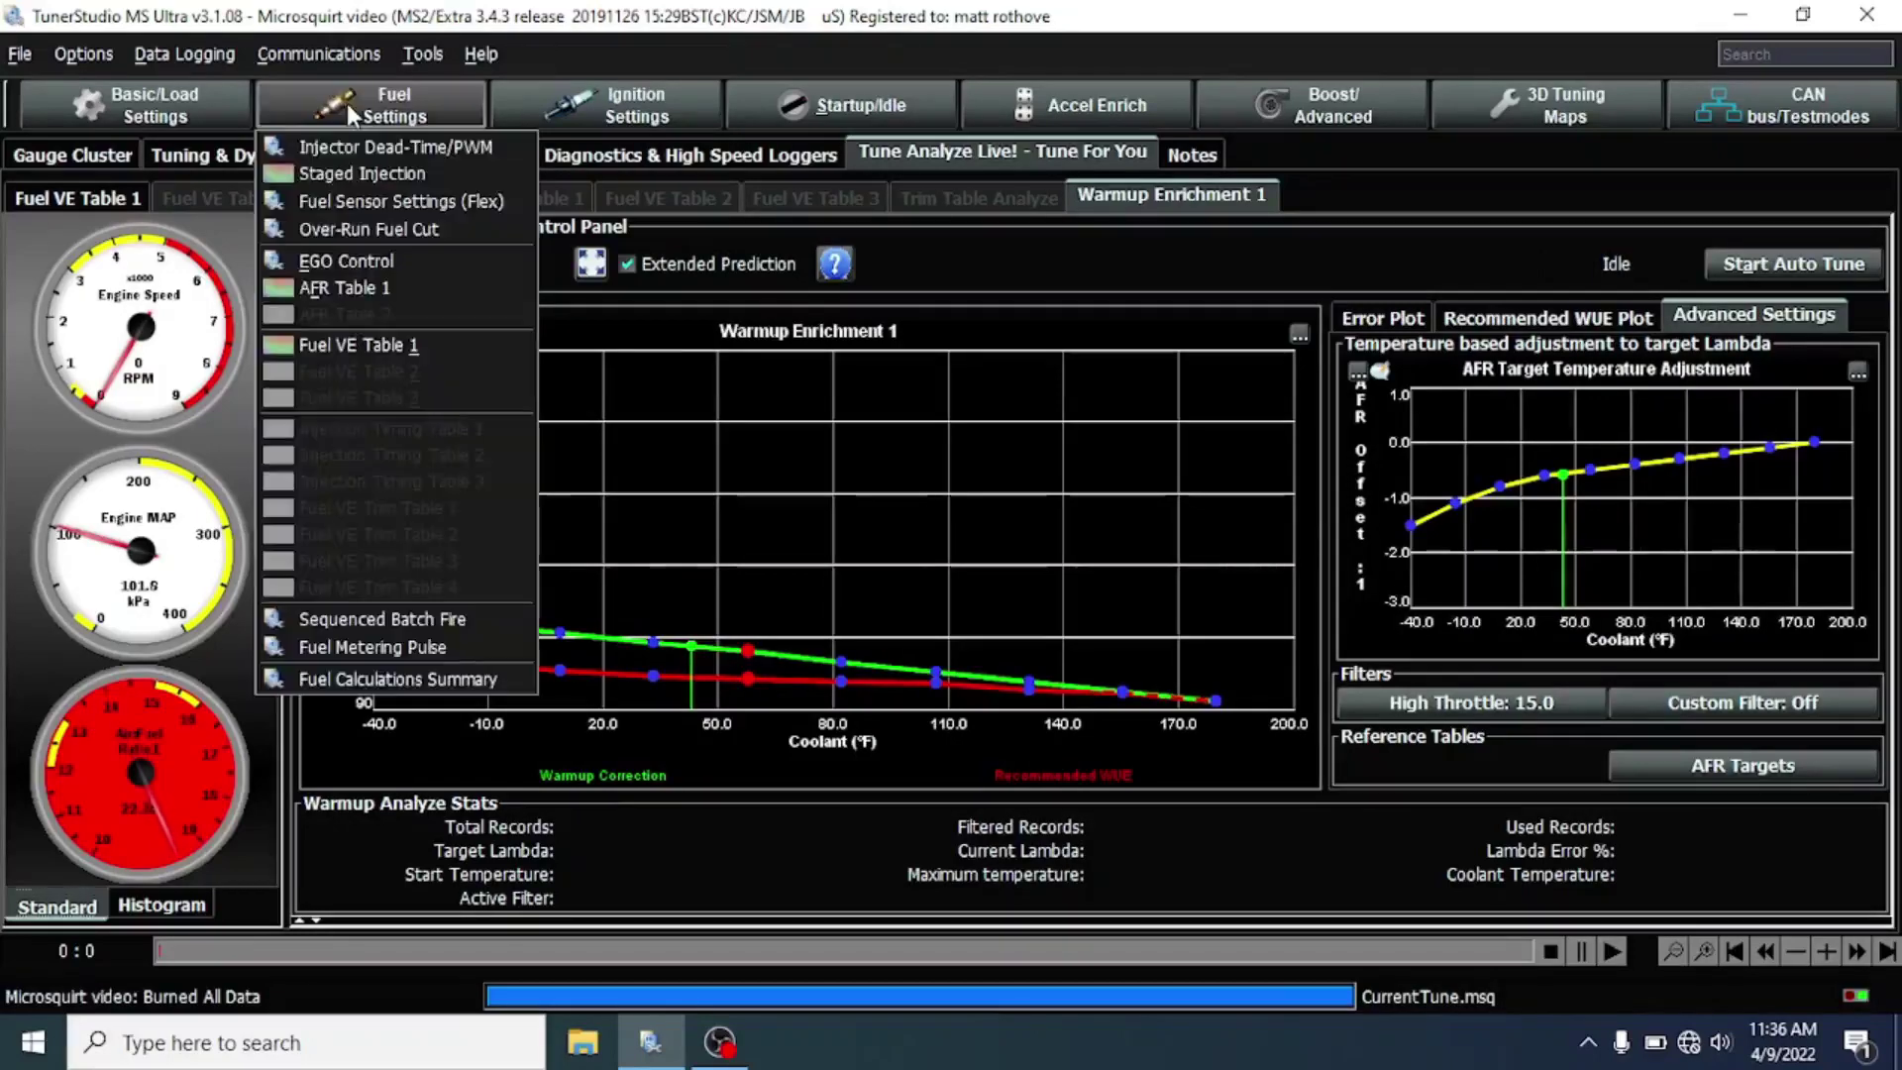
{"action": "left_click", "coordinate": [381, 289]}
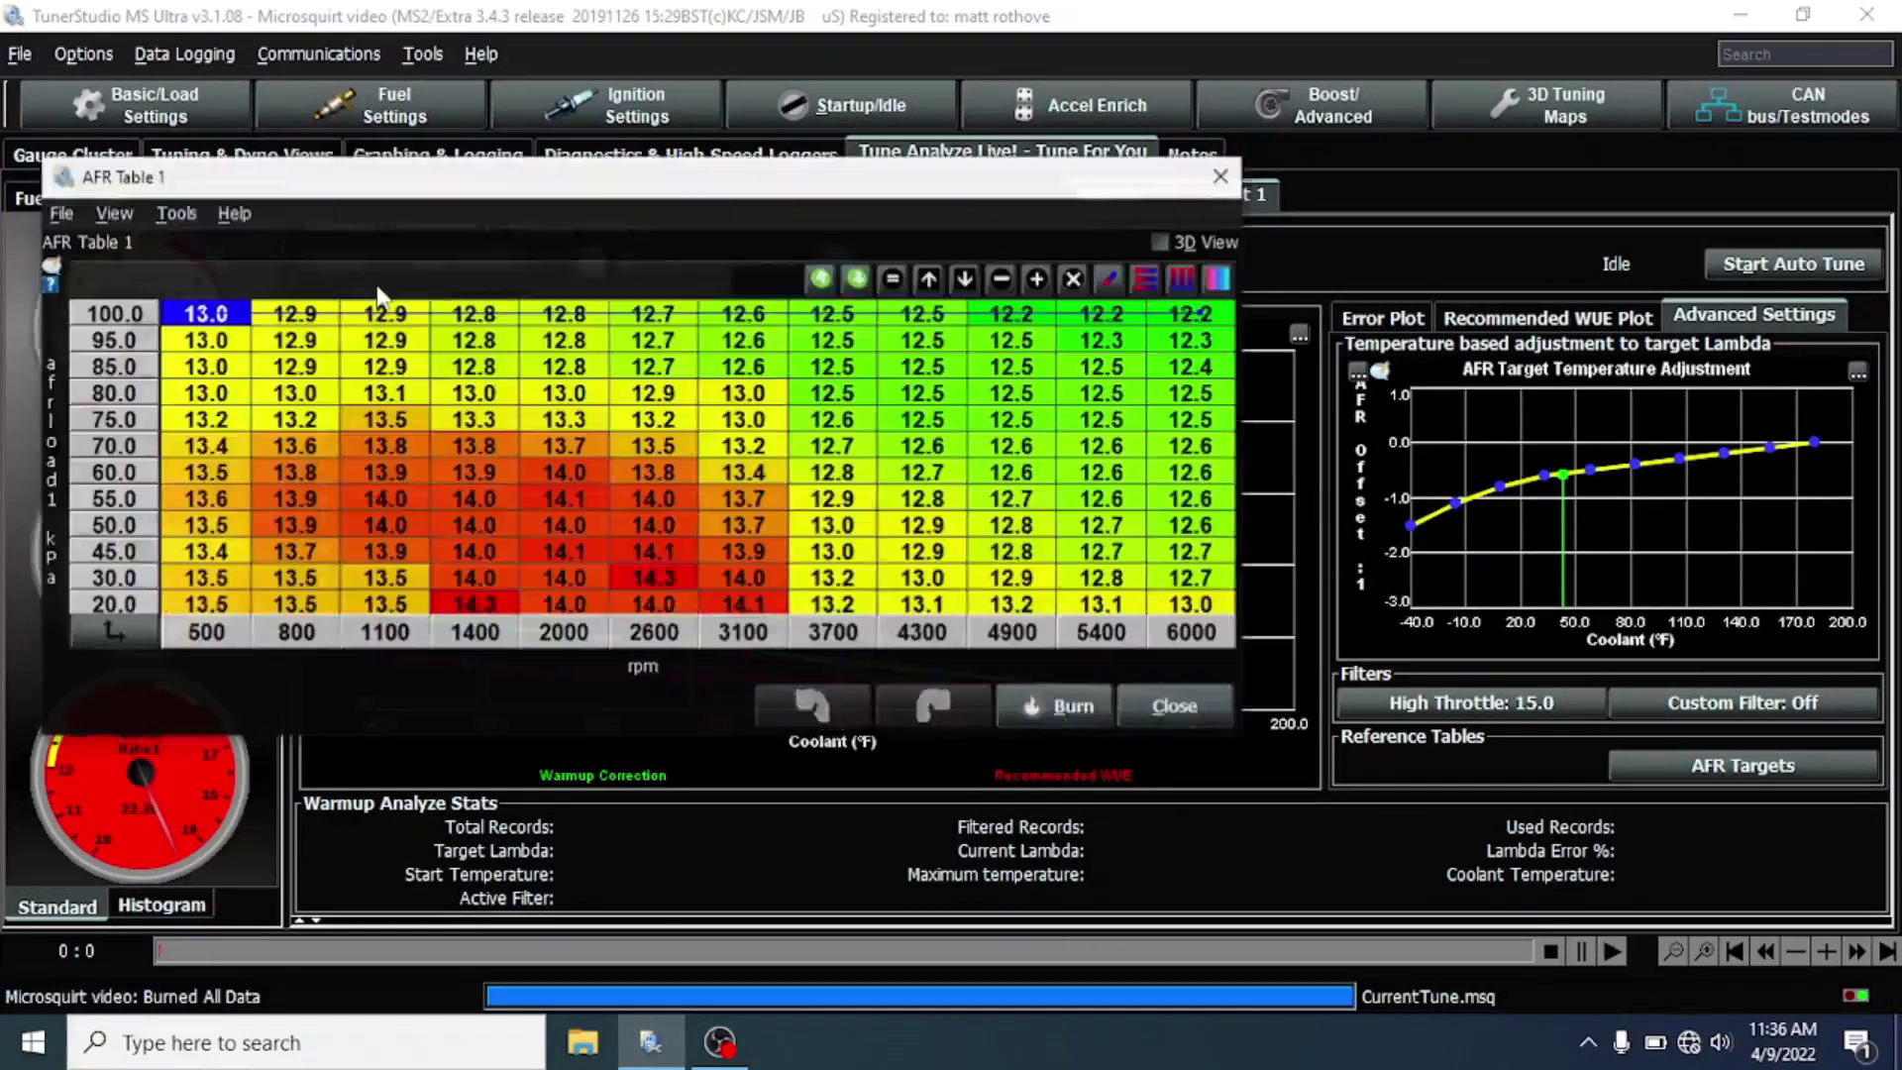
{"action": "left_click_drag", "start_coordinate": [226, 587], "coordinate": [386, 609]}
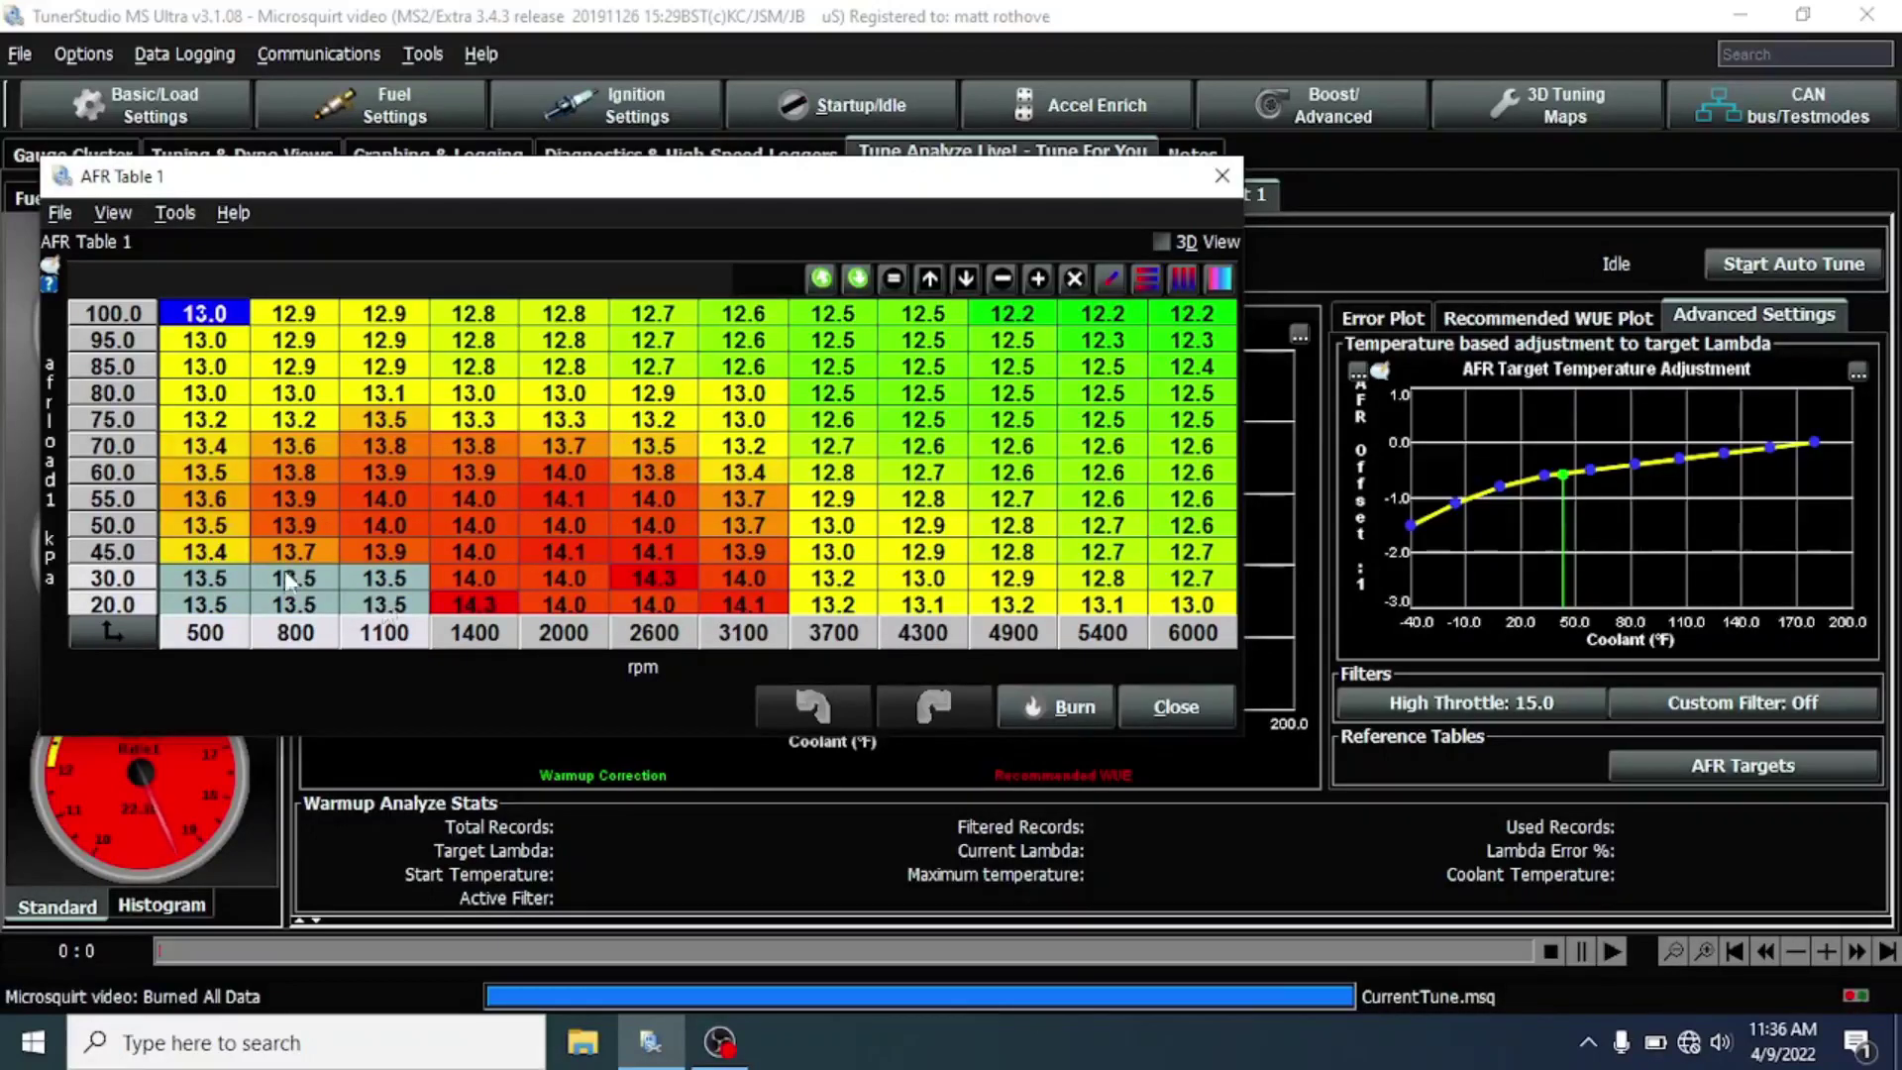
{"action": "left_click", "coordinate": [1222, 178]}
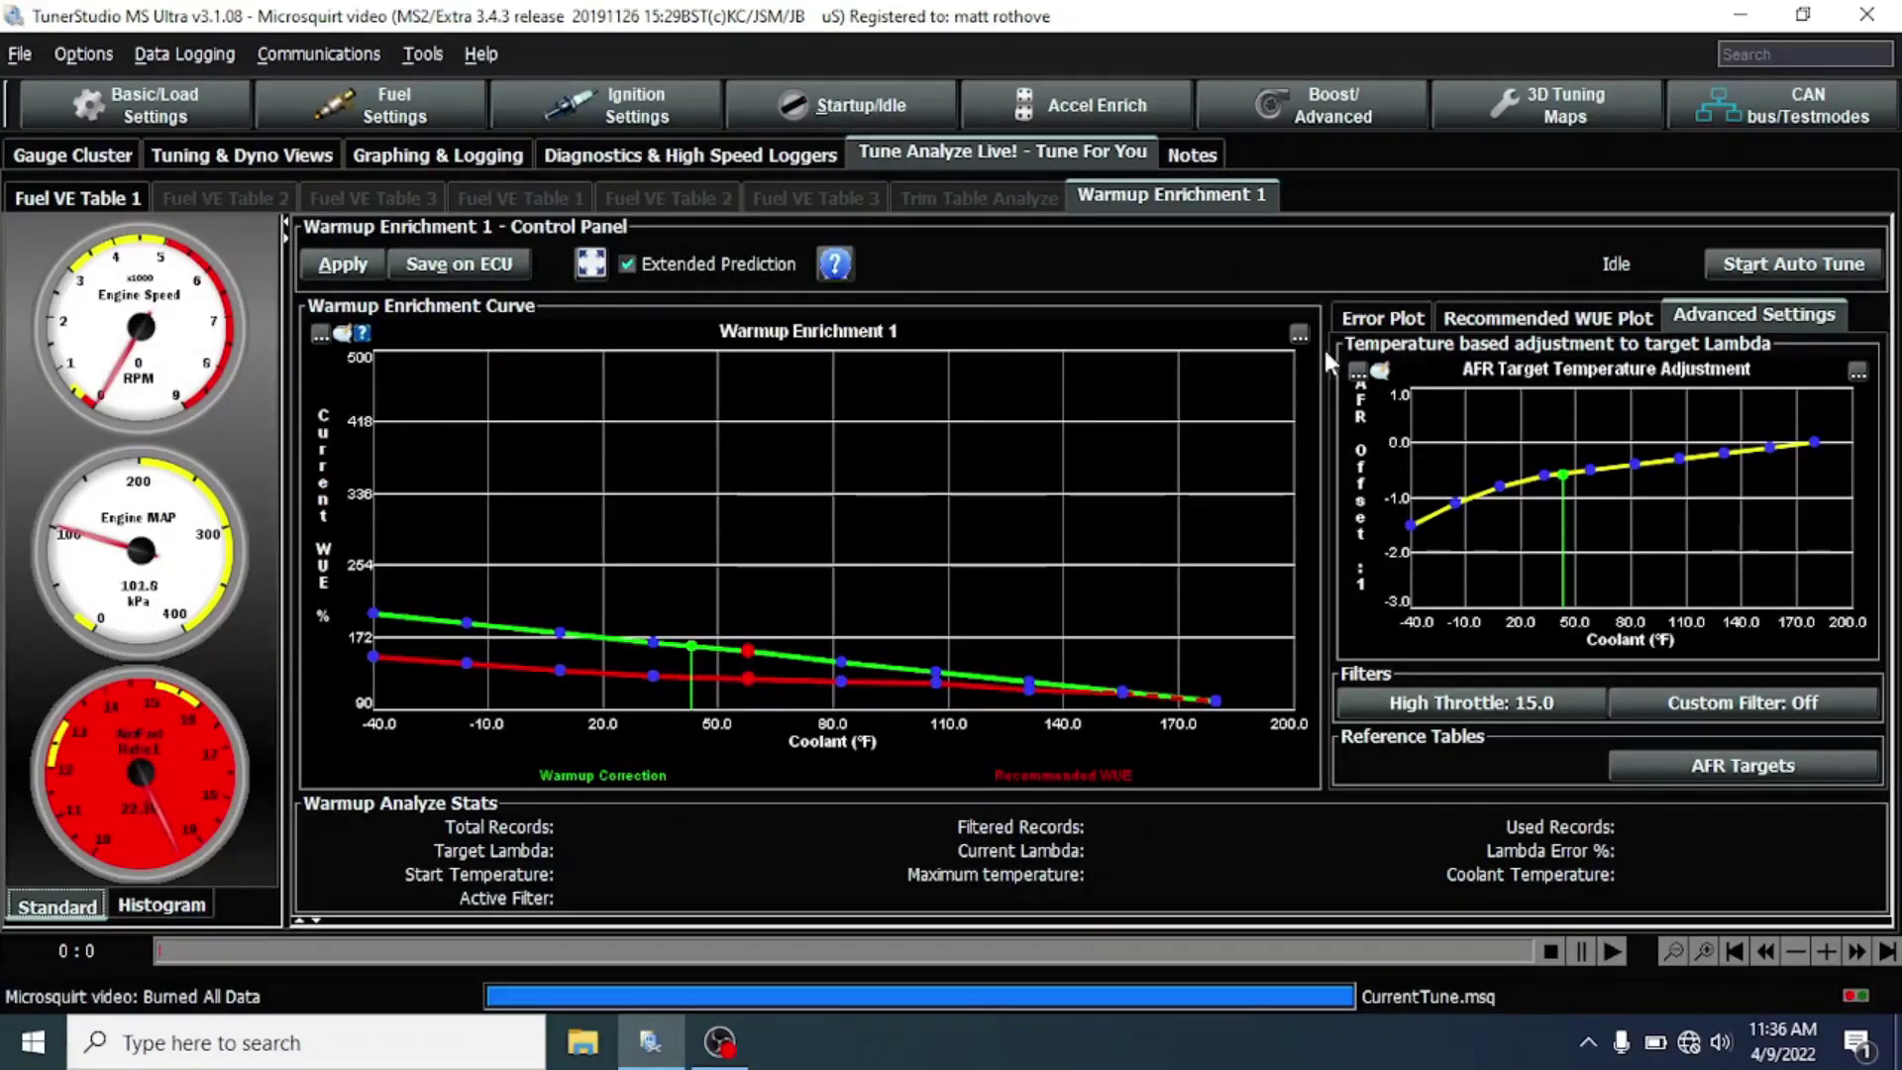
Step: Start a new data log from Graphing & Logging and open the live warm-up analysis
{"action": "left_click", "coordinate": [376, 154]}
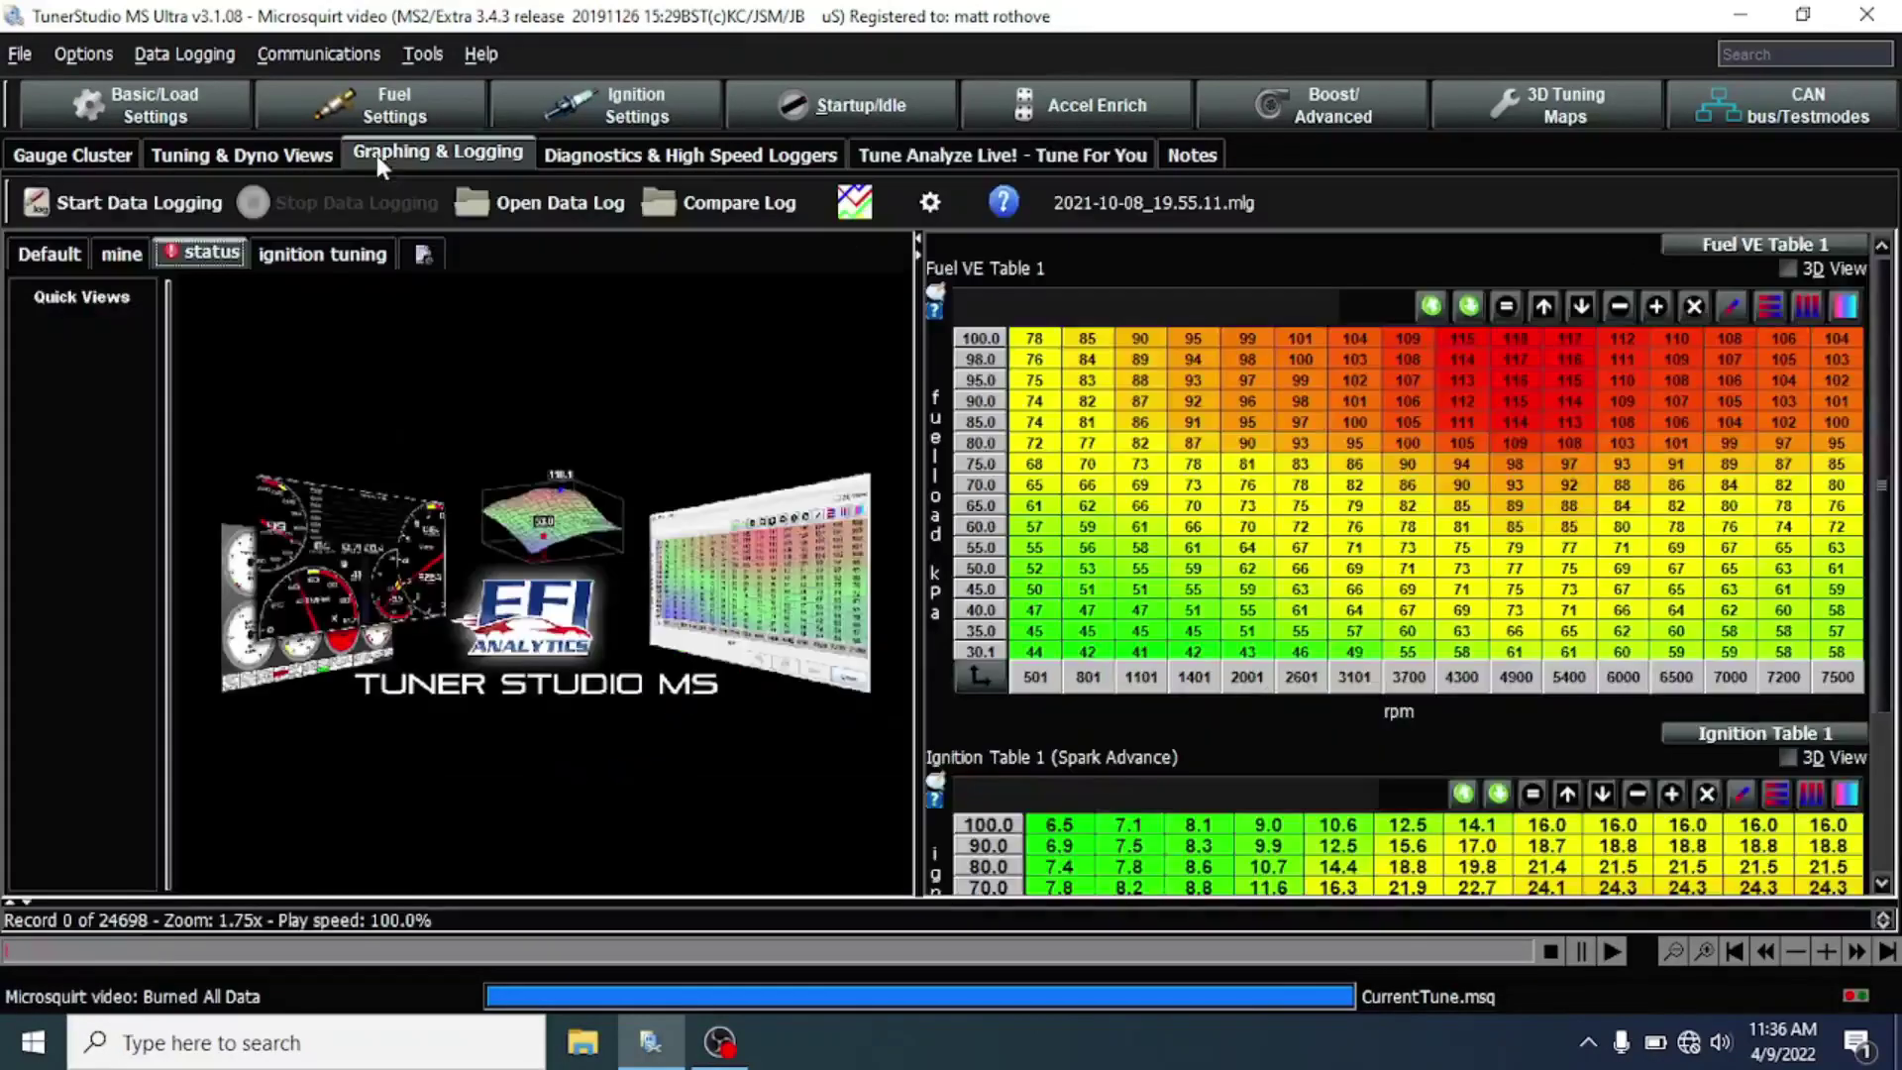
{"action": "left_click", "coordinate": [139, 204]}
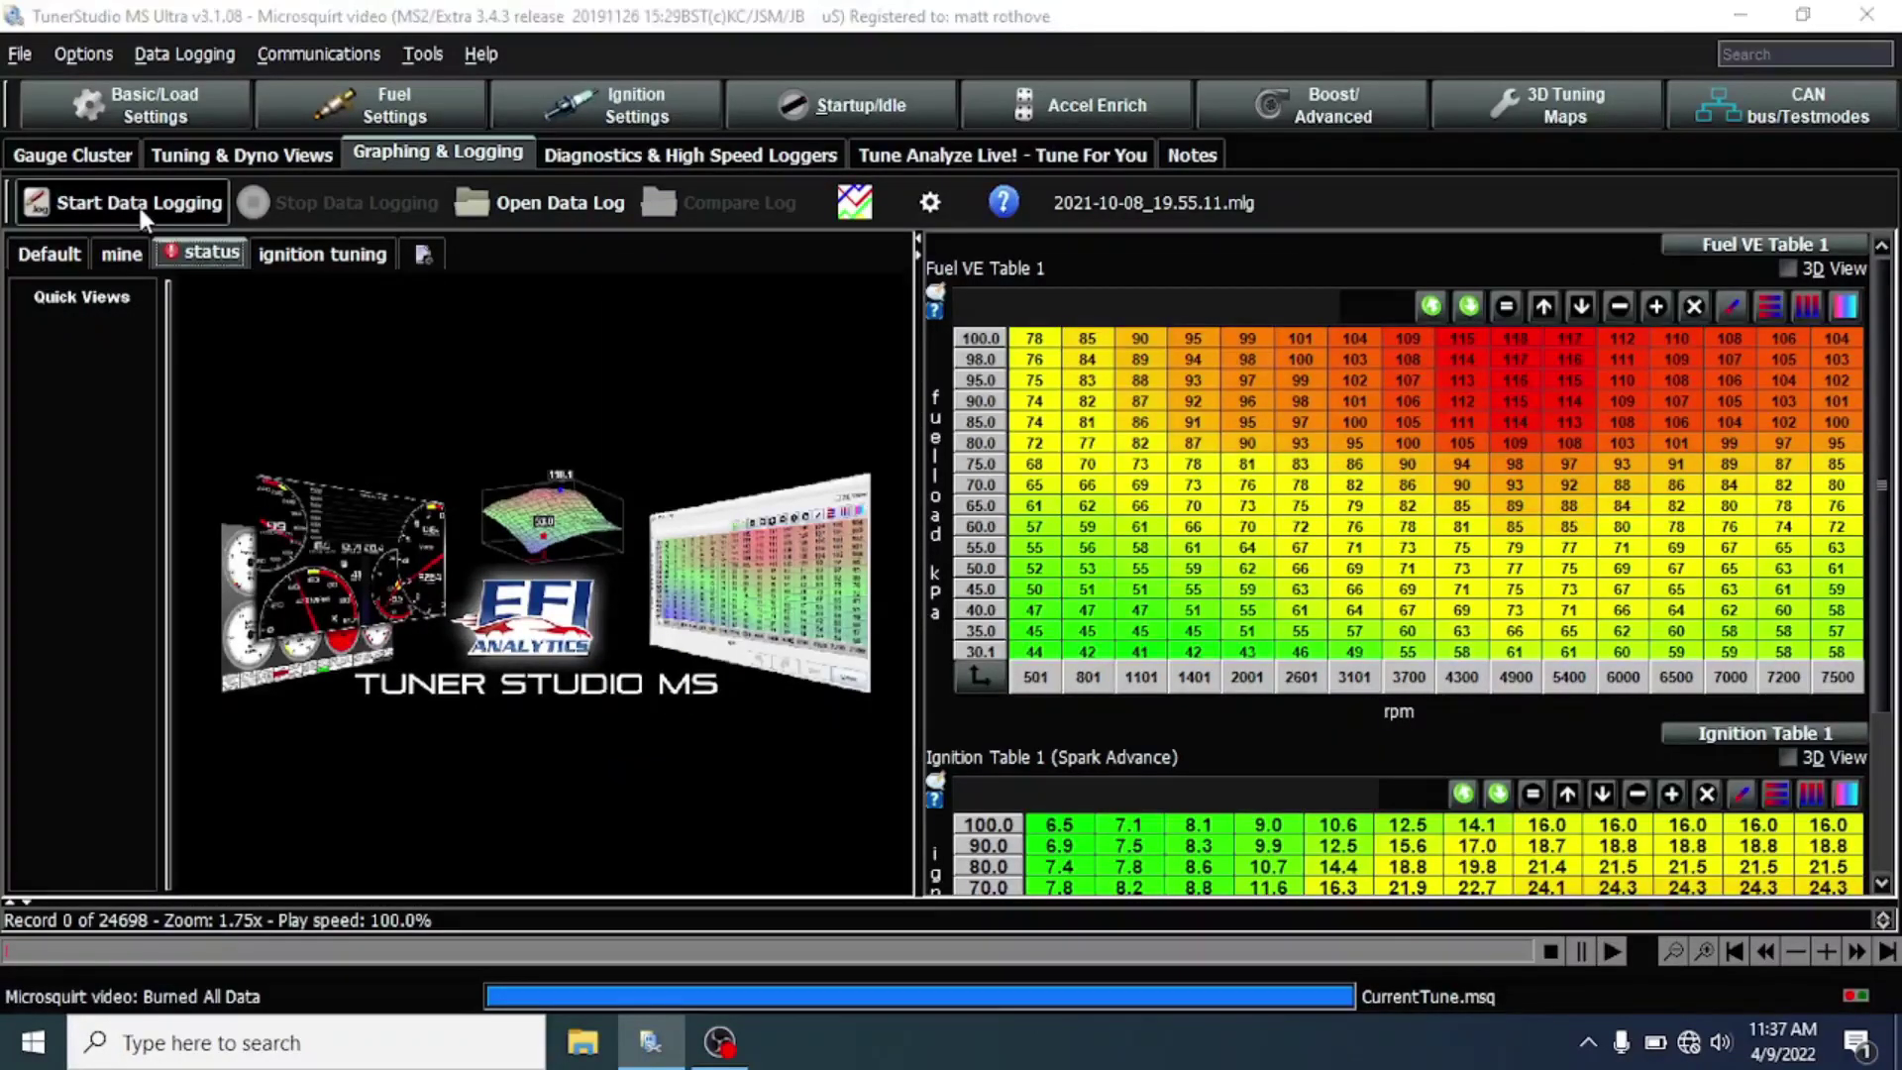
{"action": "left_click", "coordinate": [1135, 720]}
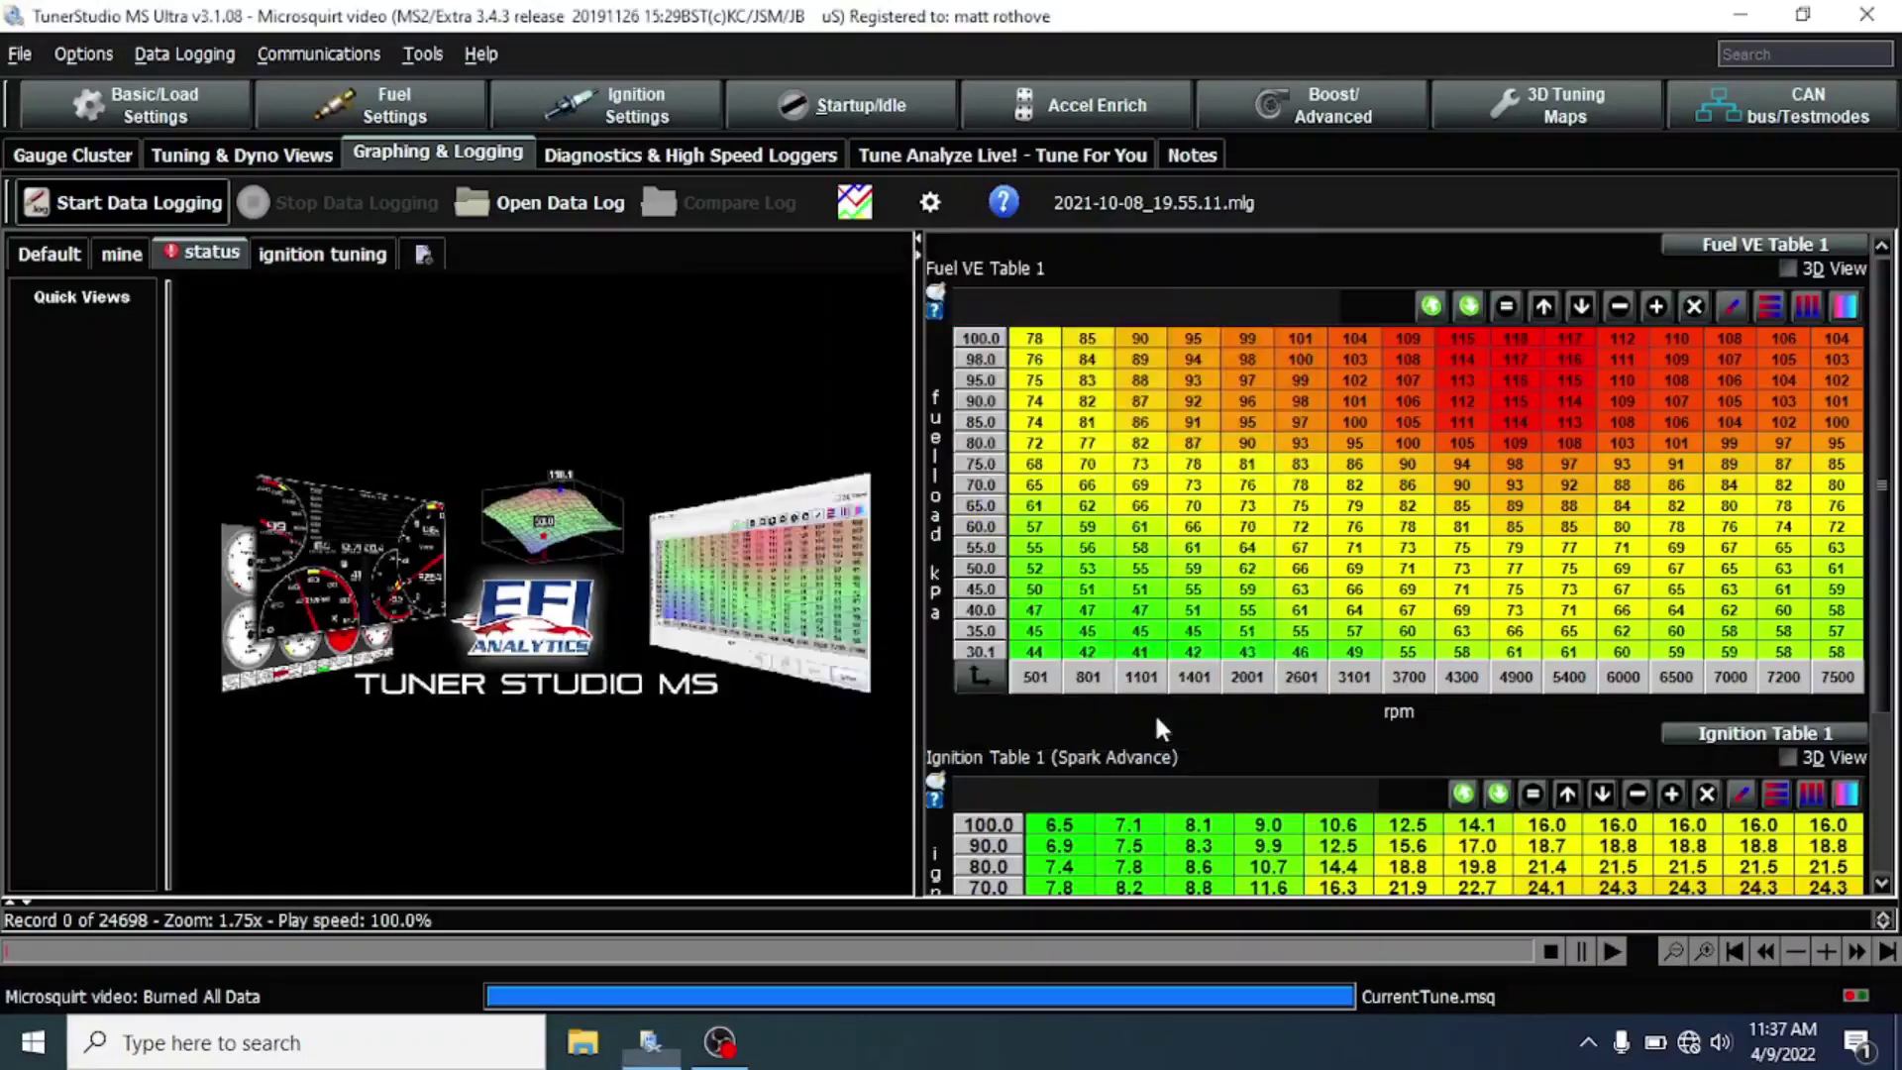
{"action": "left_click", "coordinate": [1054, 152]}
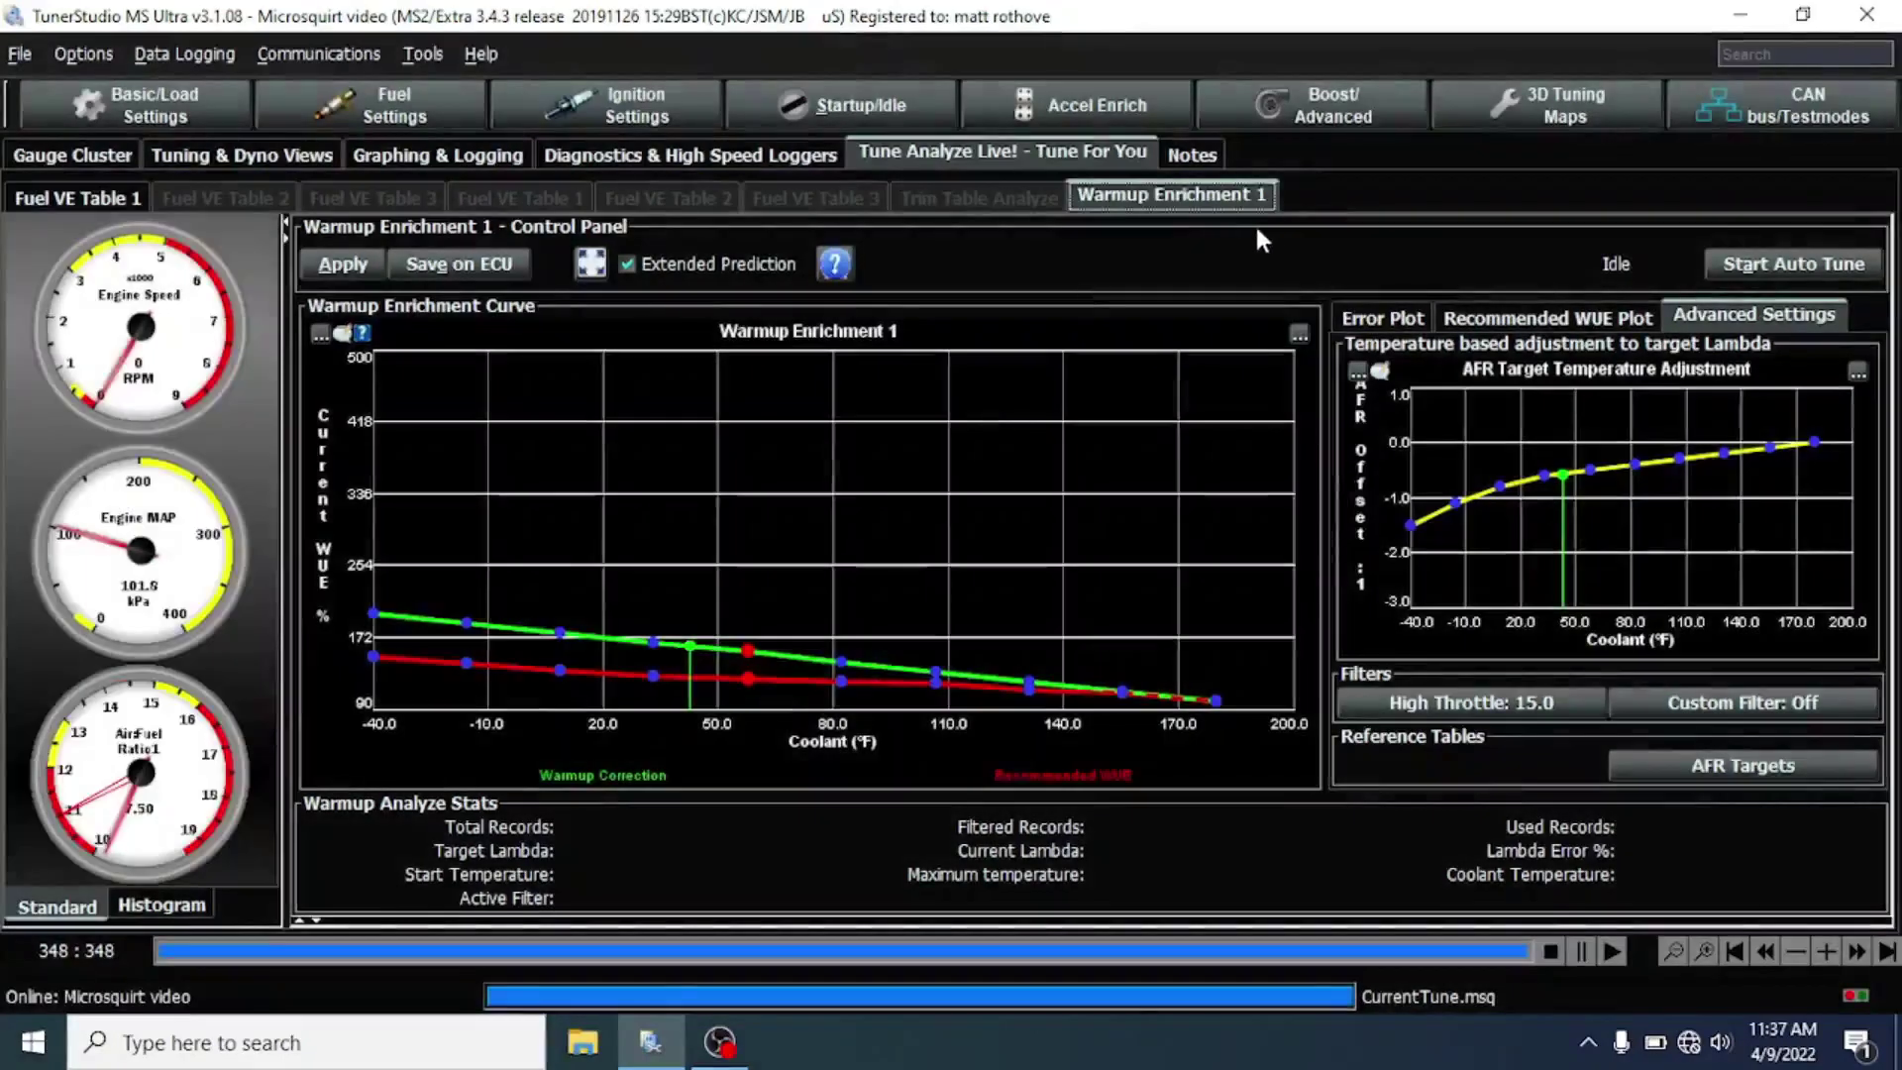
Step: Stop the log, start a fresh default-named one, decline the Quick Views change, and return to the analysis
{"action": "left_click", "coordinate": [359, 157]}
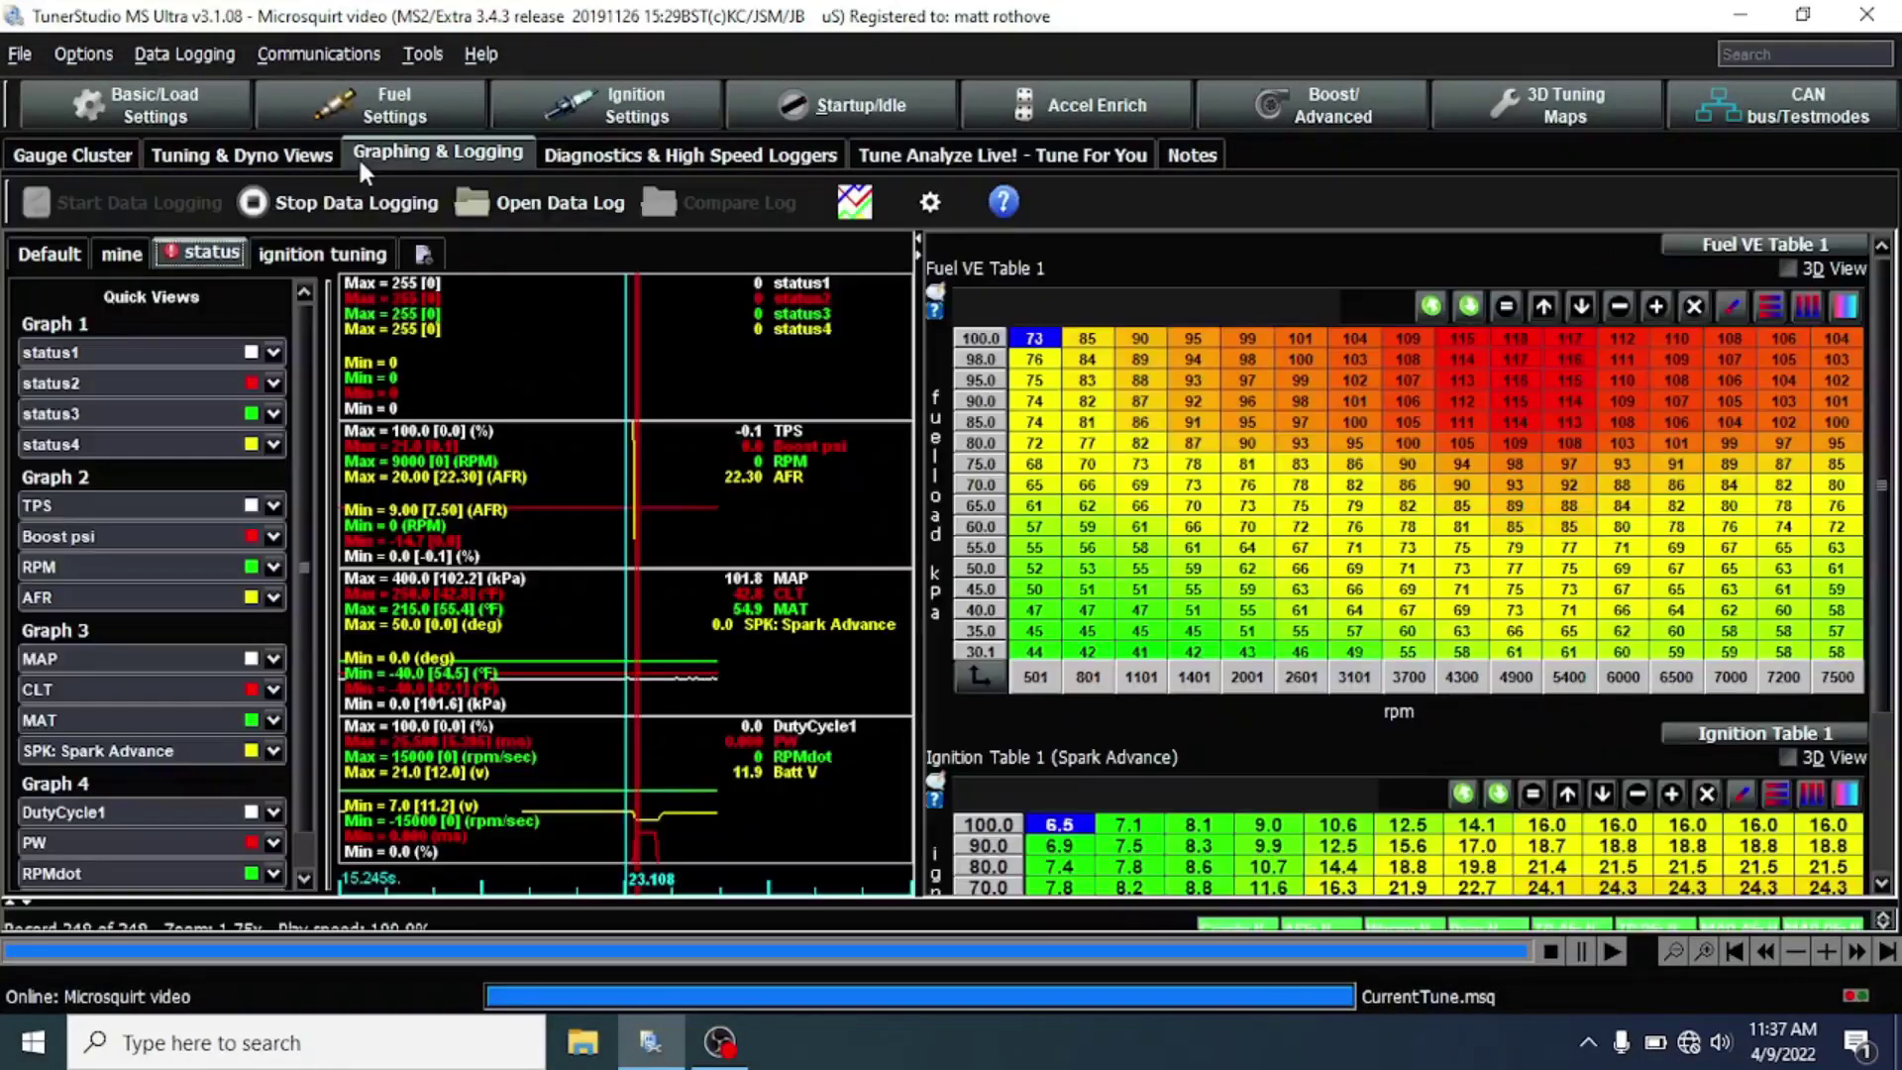
{"action": "left_click", "coordinate": [307, 208]}
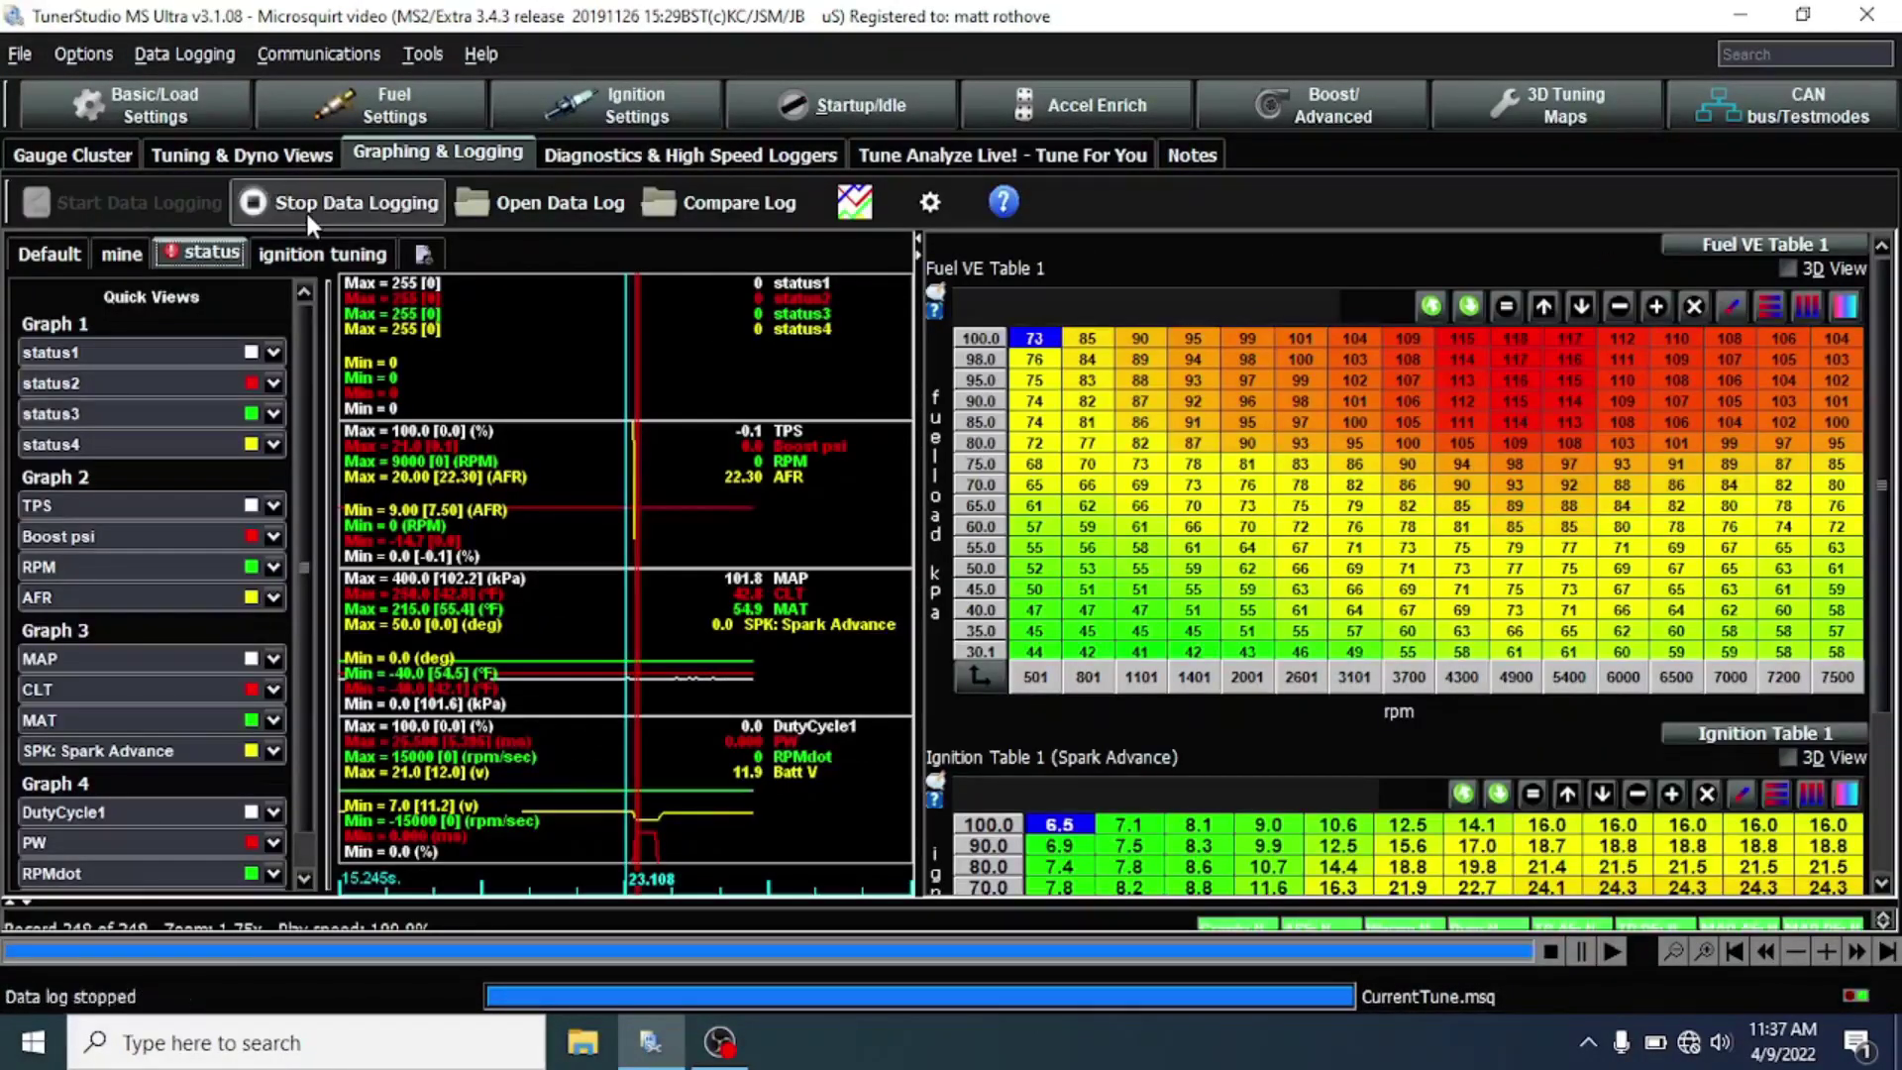
{"action": "left_click", "coordinate": [139, 194]}
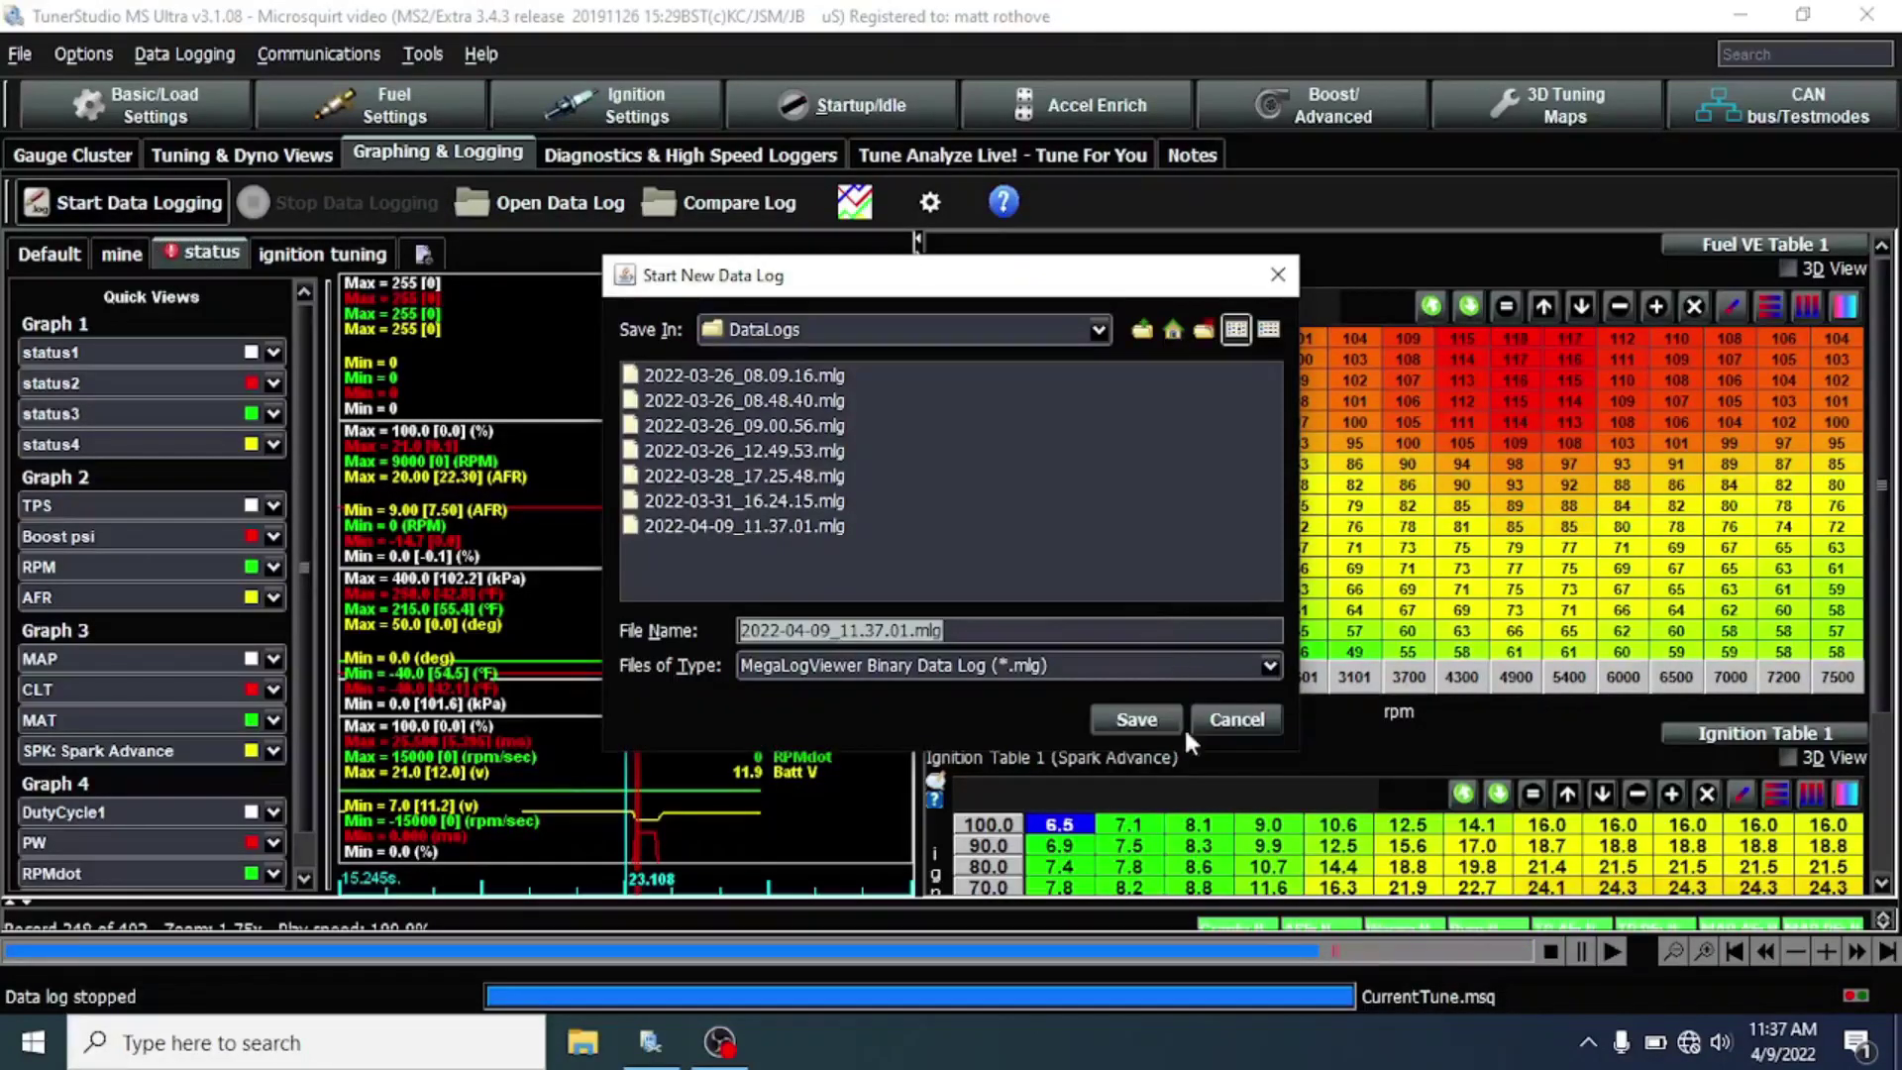
{"action": "left_click", "coordinate": [1149, 721]}
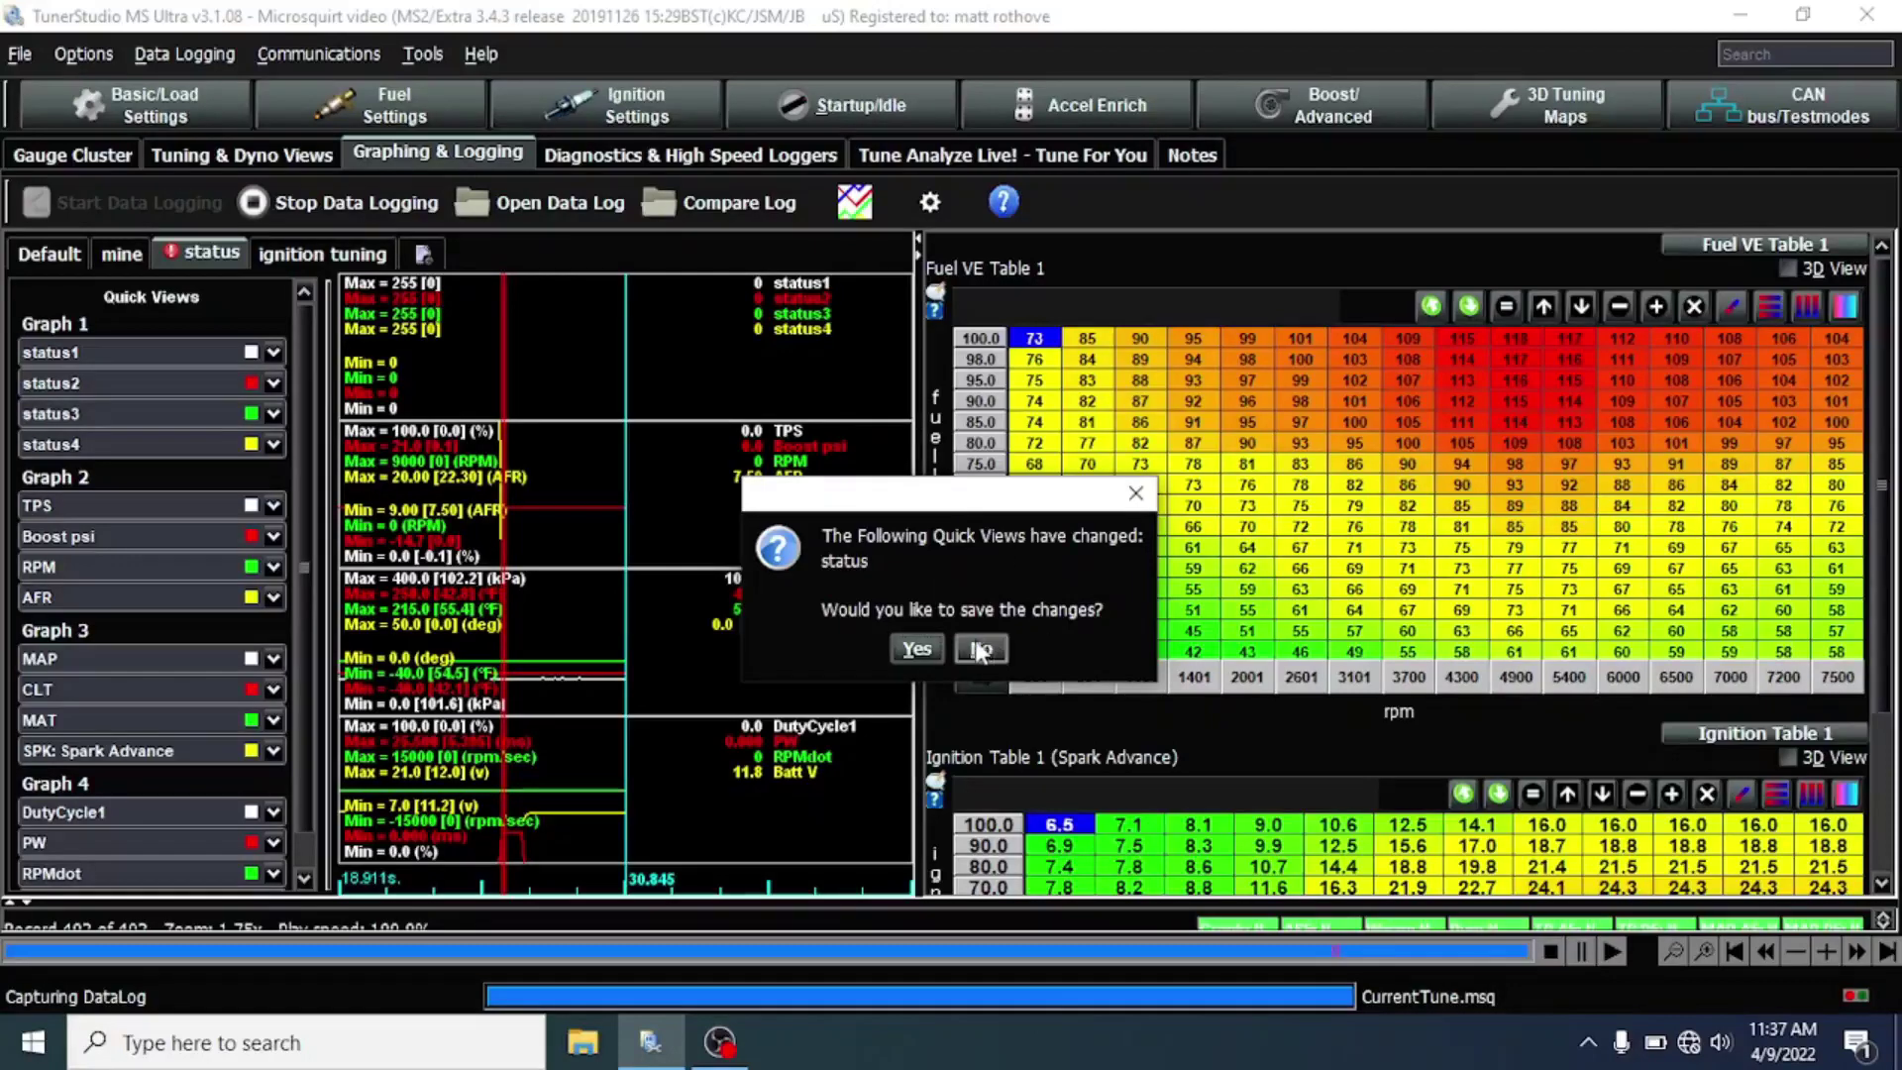
{"action": "left_click", "coordinate": [979, 651]}
{"action": "left_click", "coordinate": [1001, 158]}
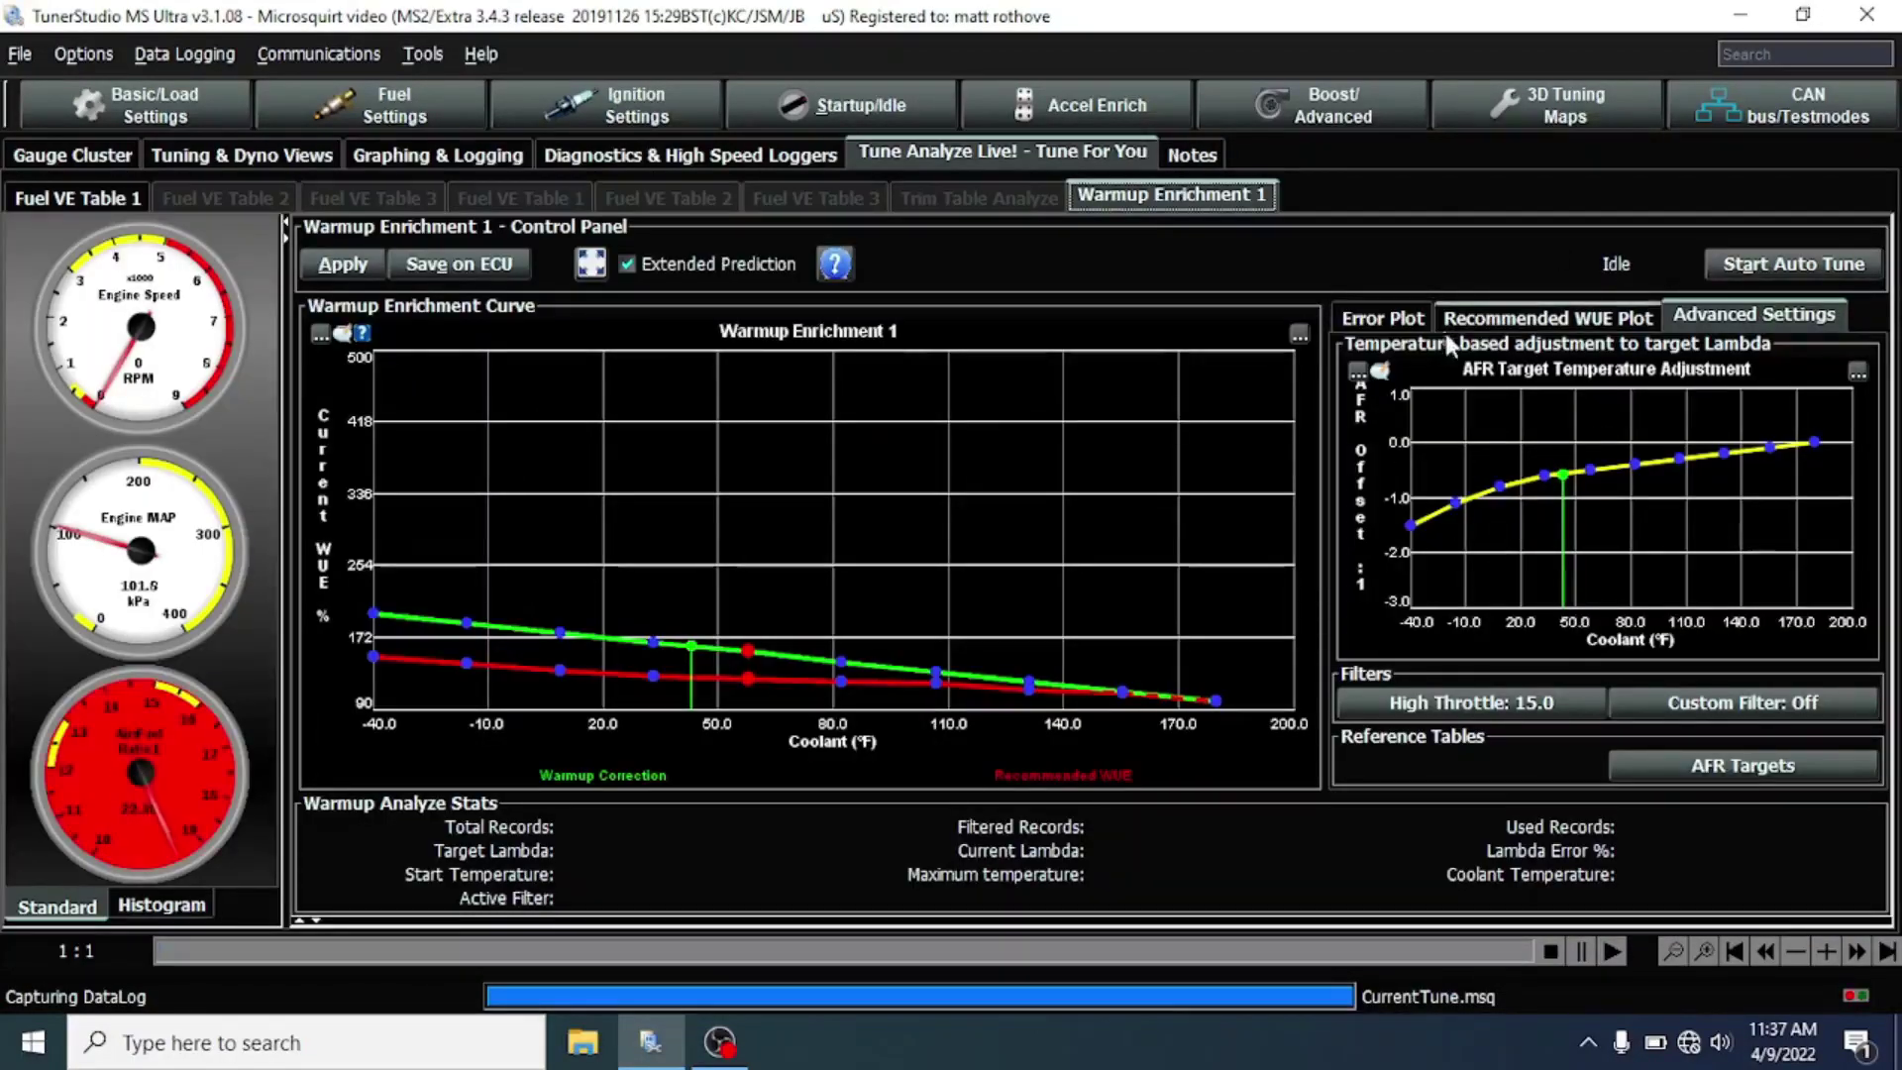
Step: Show the recommended WUE and error plots, then start the warm-up auto-tune
{"action": "left_click", "coordinate": [1483, 322]}
{"action": "left_click", "coordinate": [1397, 315]}
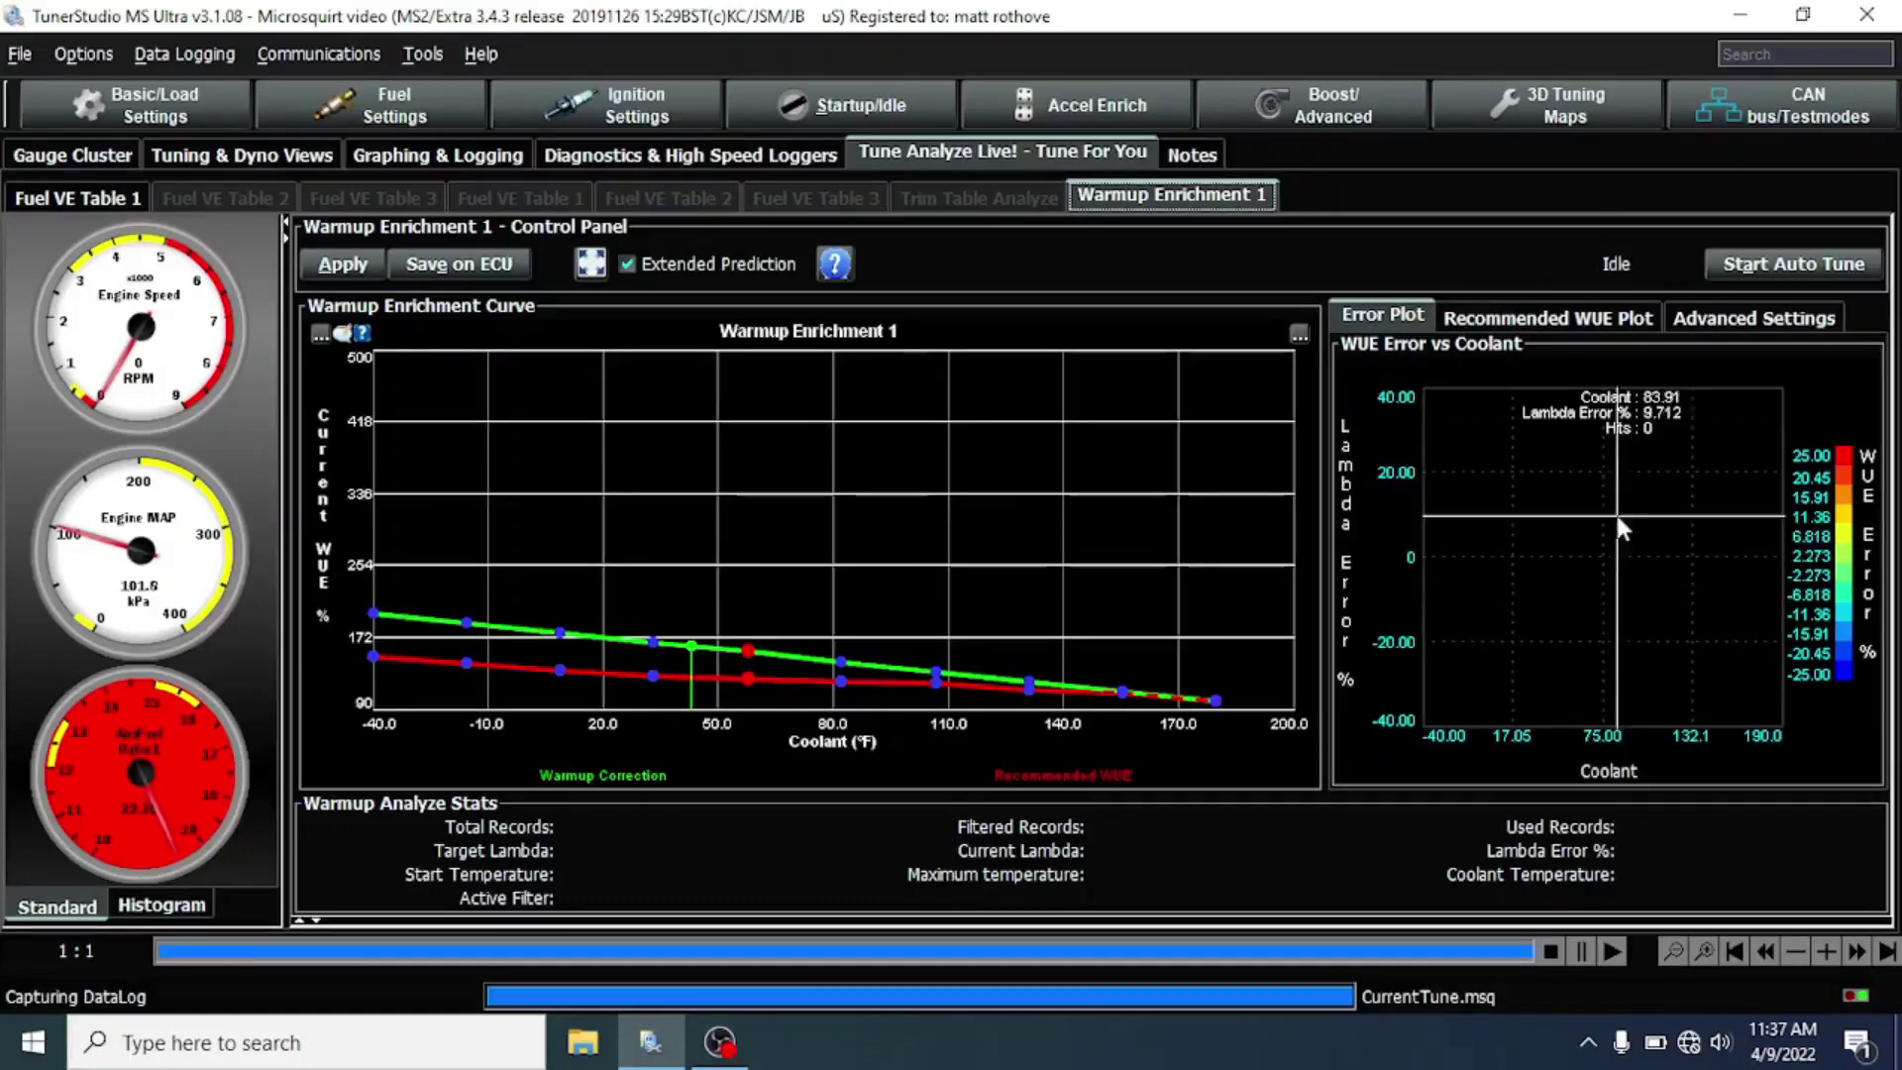
{"action": "left_click", "coordinate": [1749, 268]}
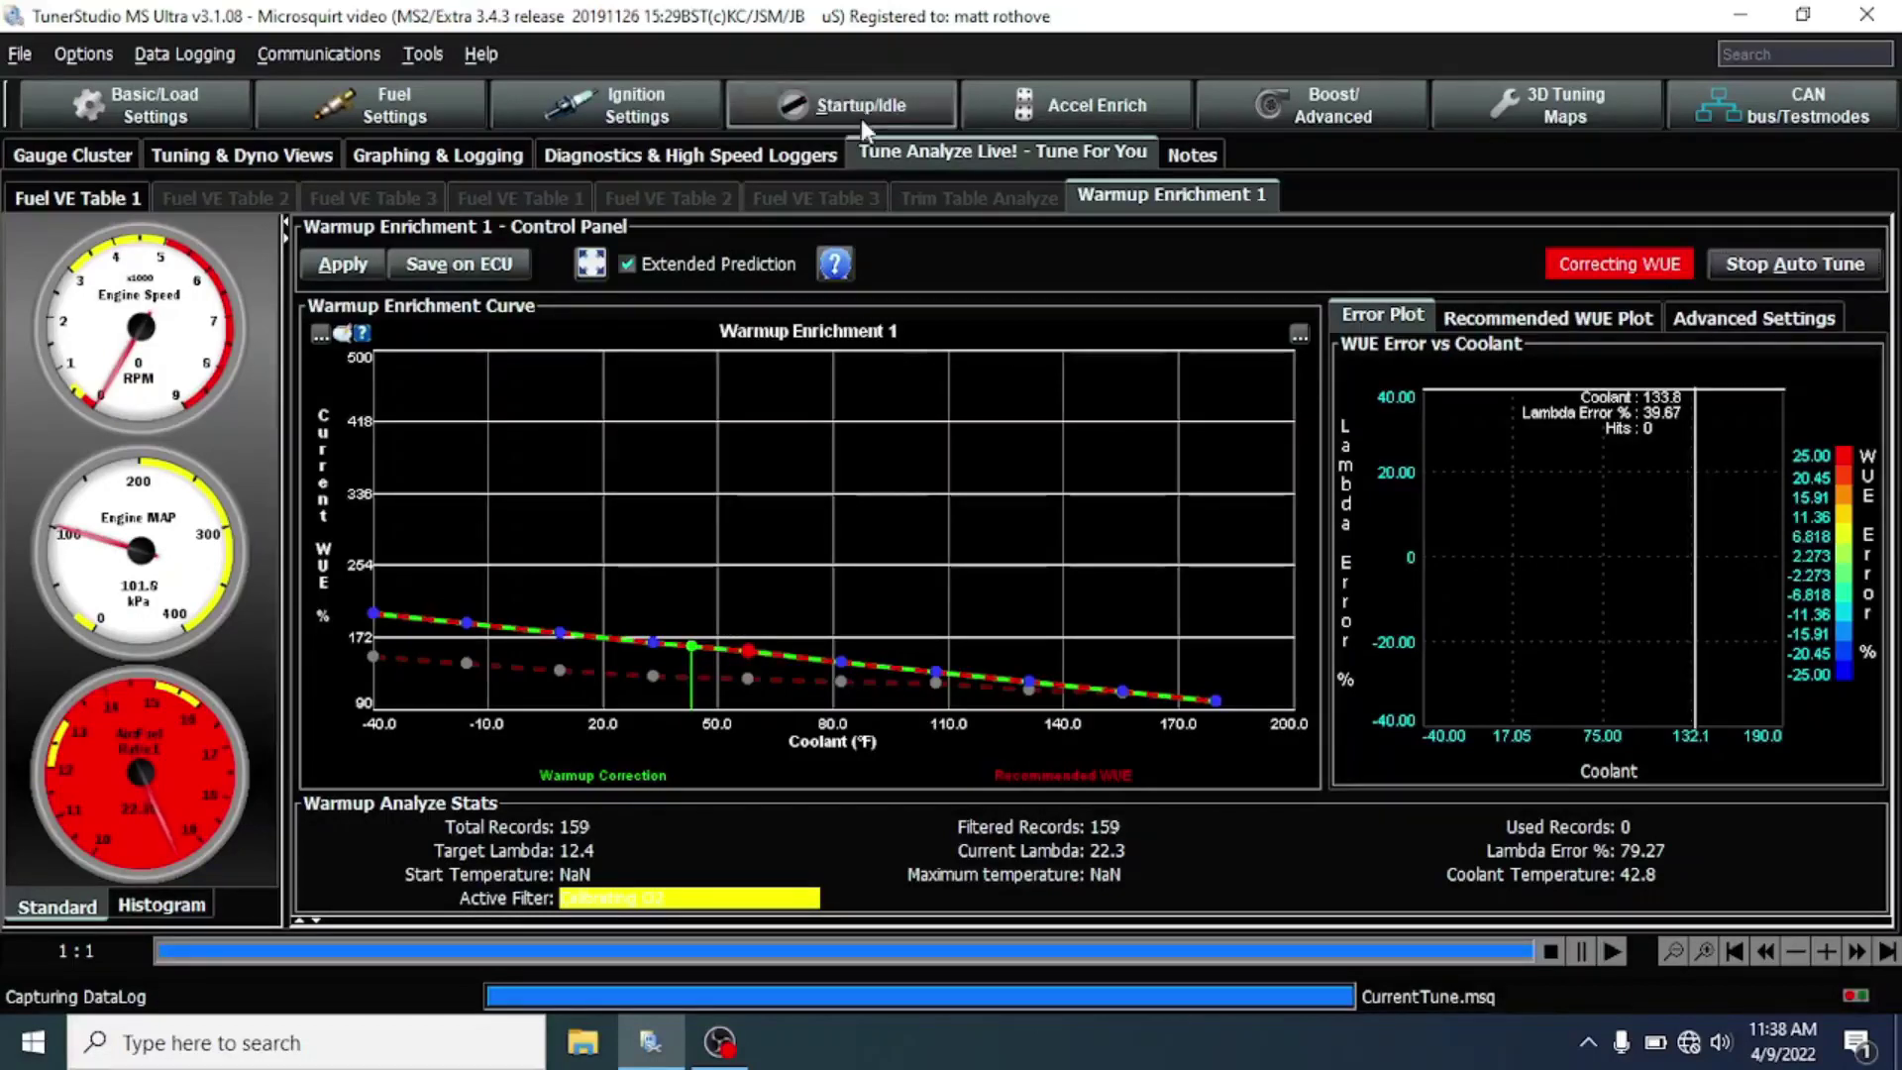
Step: In the Warmup Enrichment (WUE) table, lower the 82.2 °F entry to 105% and burn it to the ECU
{"action": "left_click", "coordinate": [860, 109]}
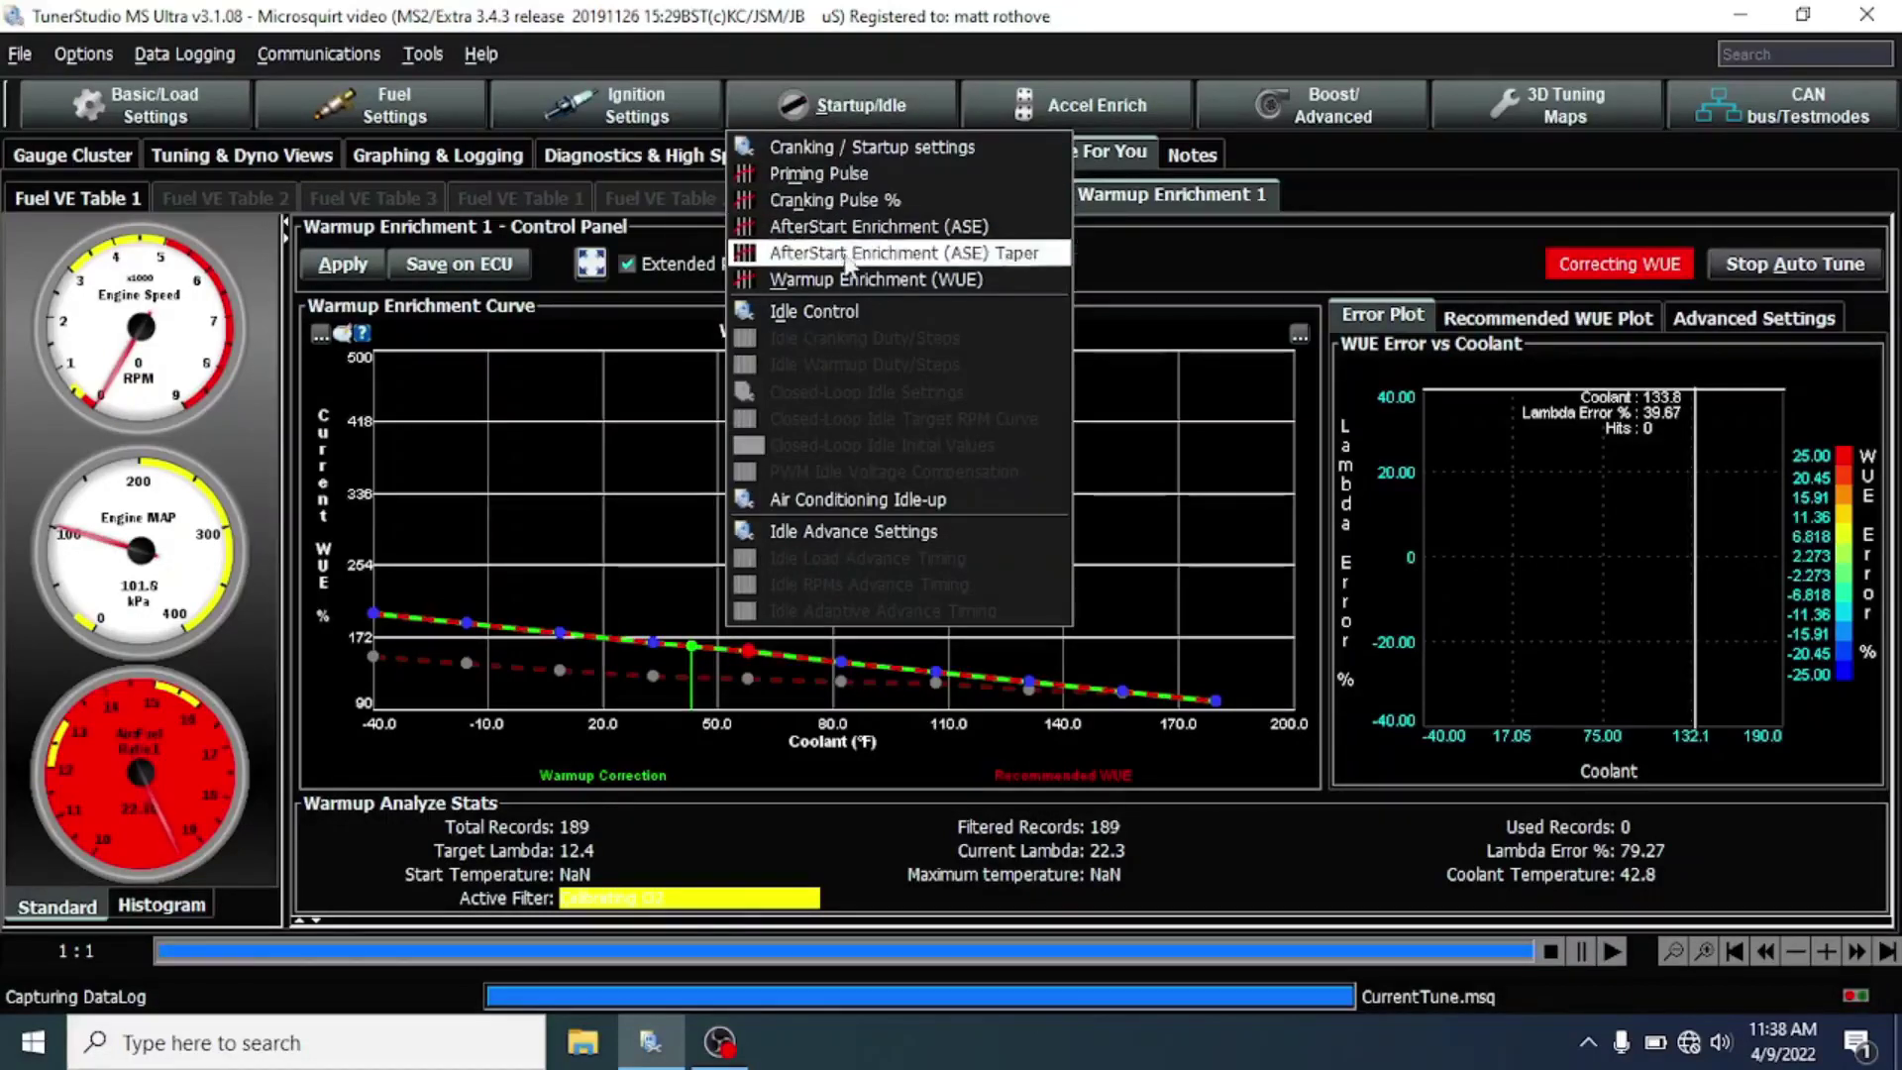
{"action": "left_click", "coordinate": [848, 281]}
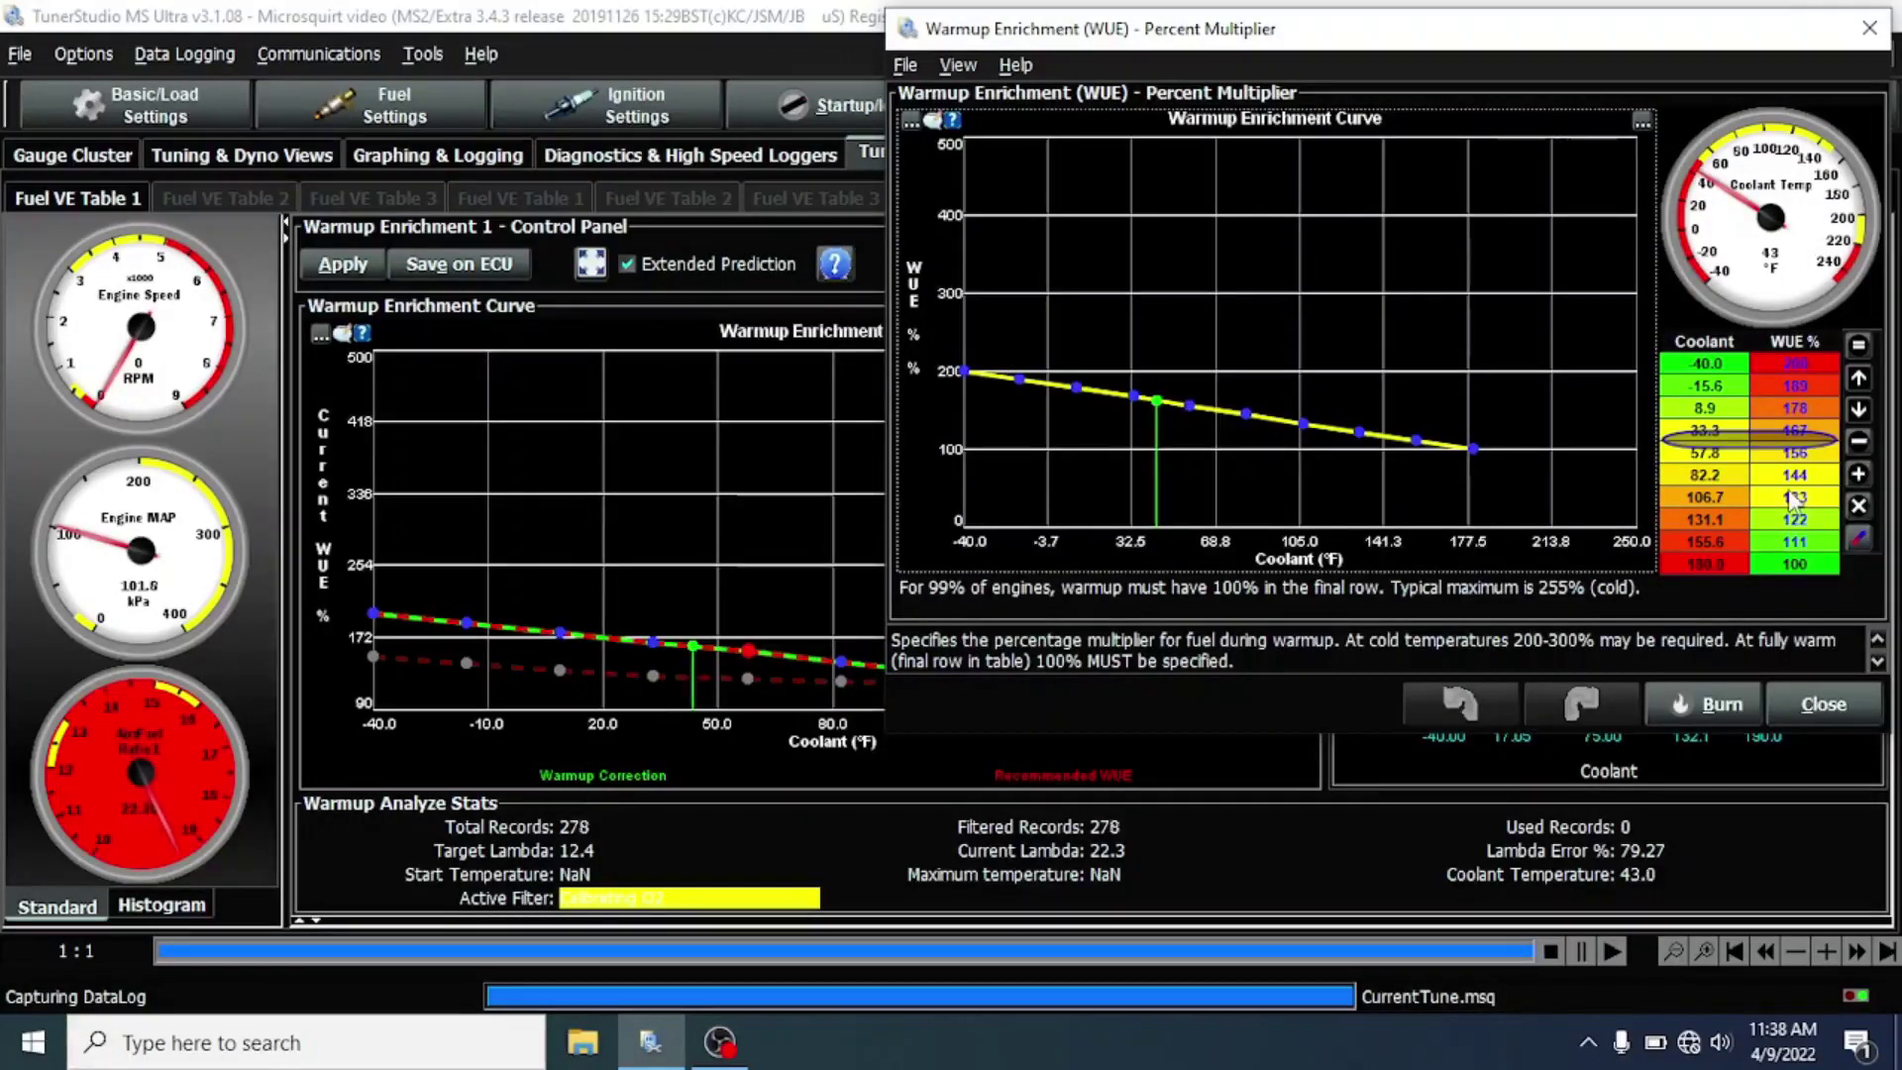
{"action": "left_click", "coordinate": [1789, 478]}
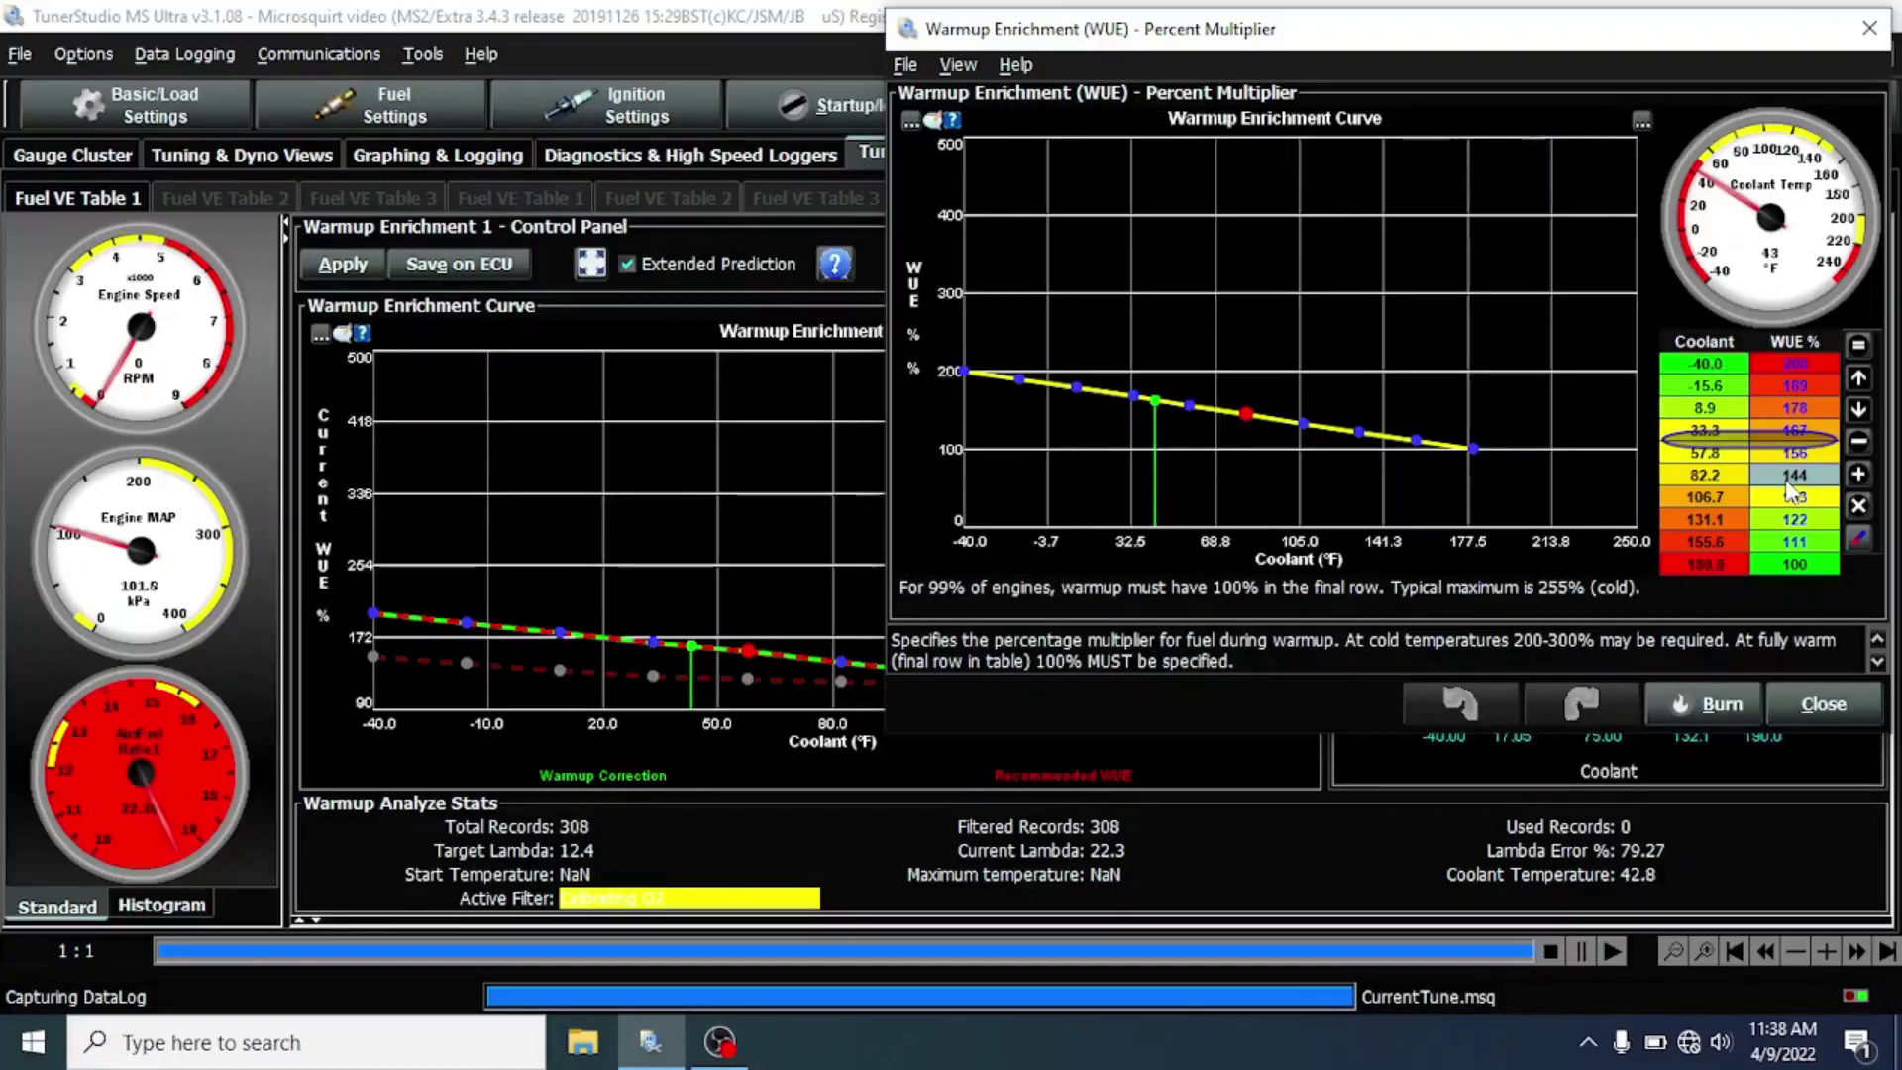
{"action": "type", "text": "11"}
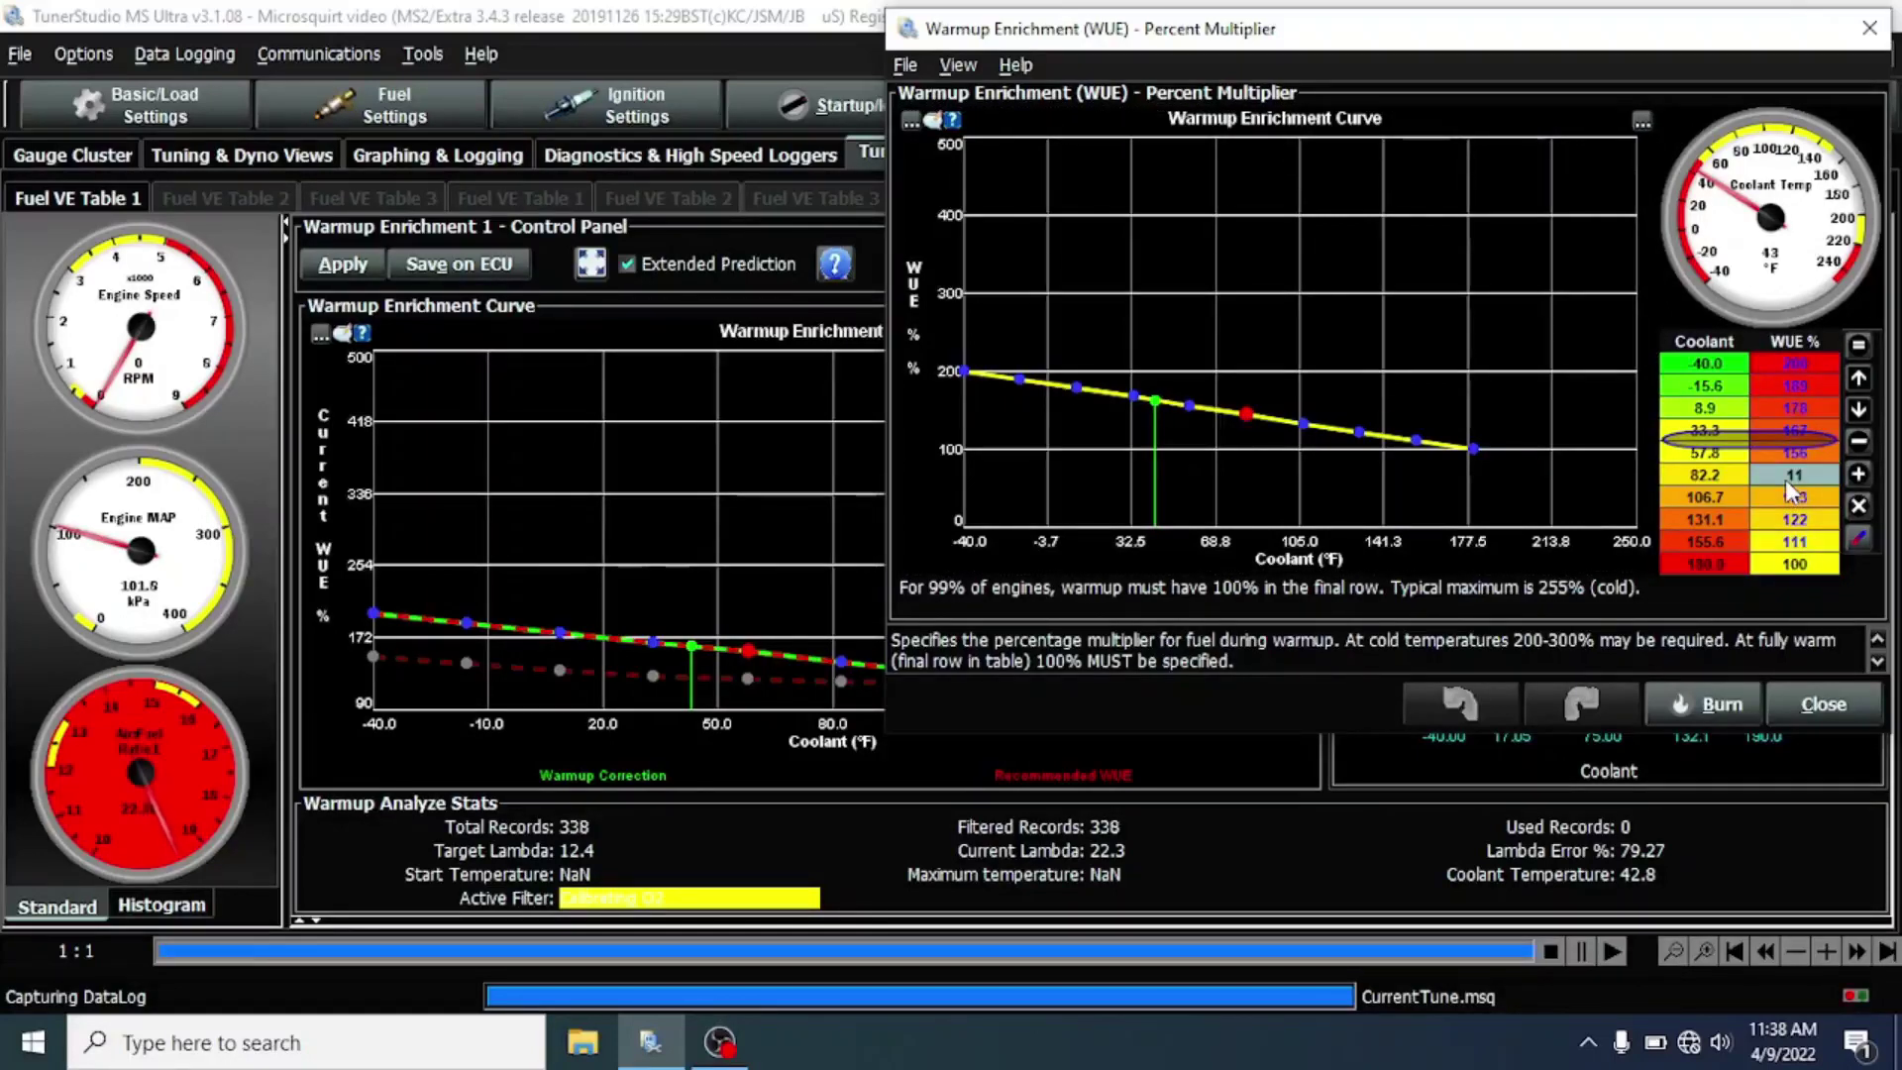
{"action": "type", "text": "05"}
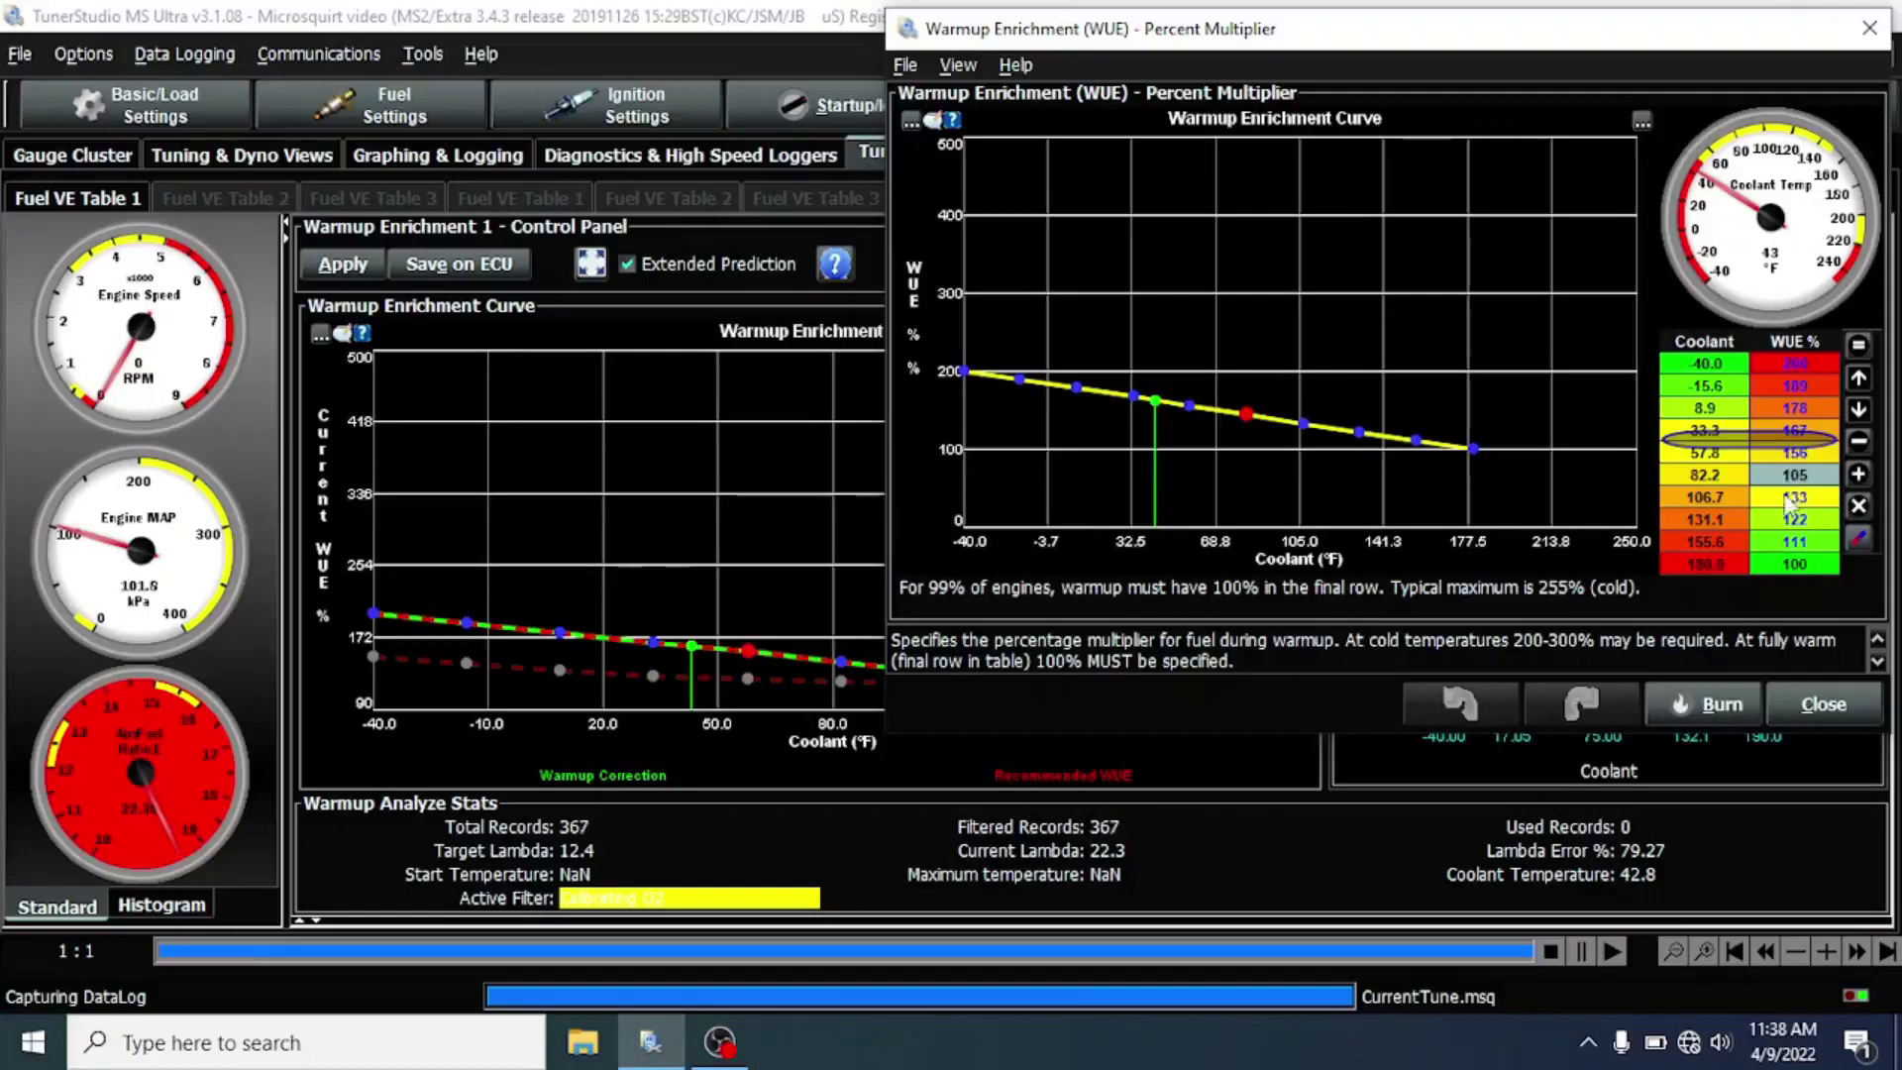
{"action": "left_click", "coordinate": [1791, 498]}
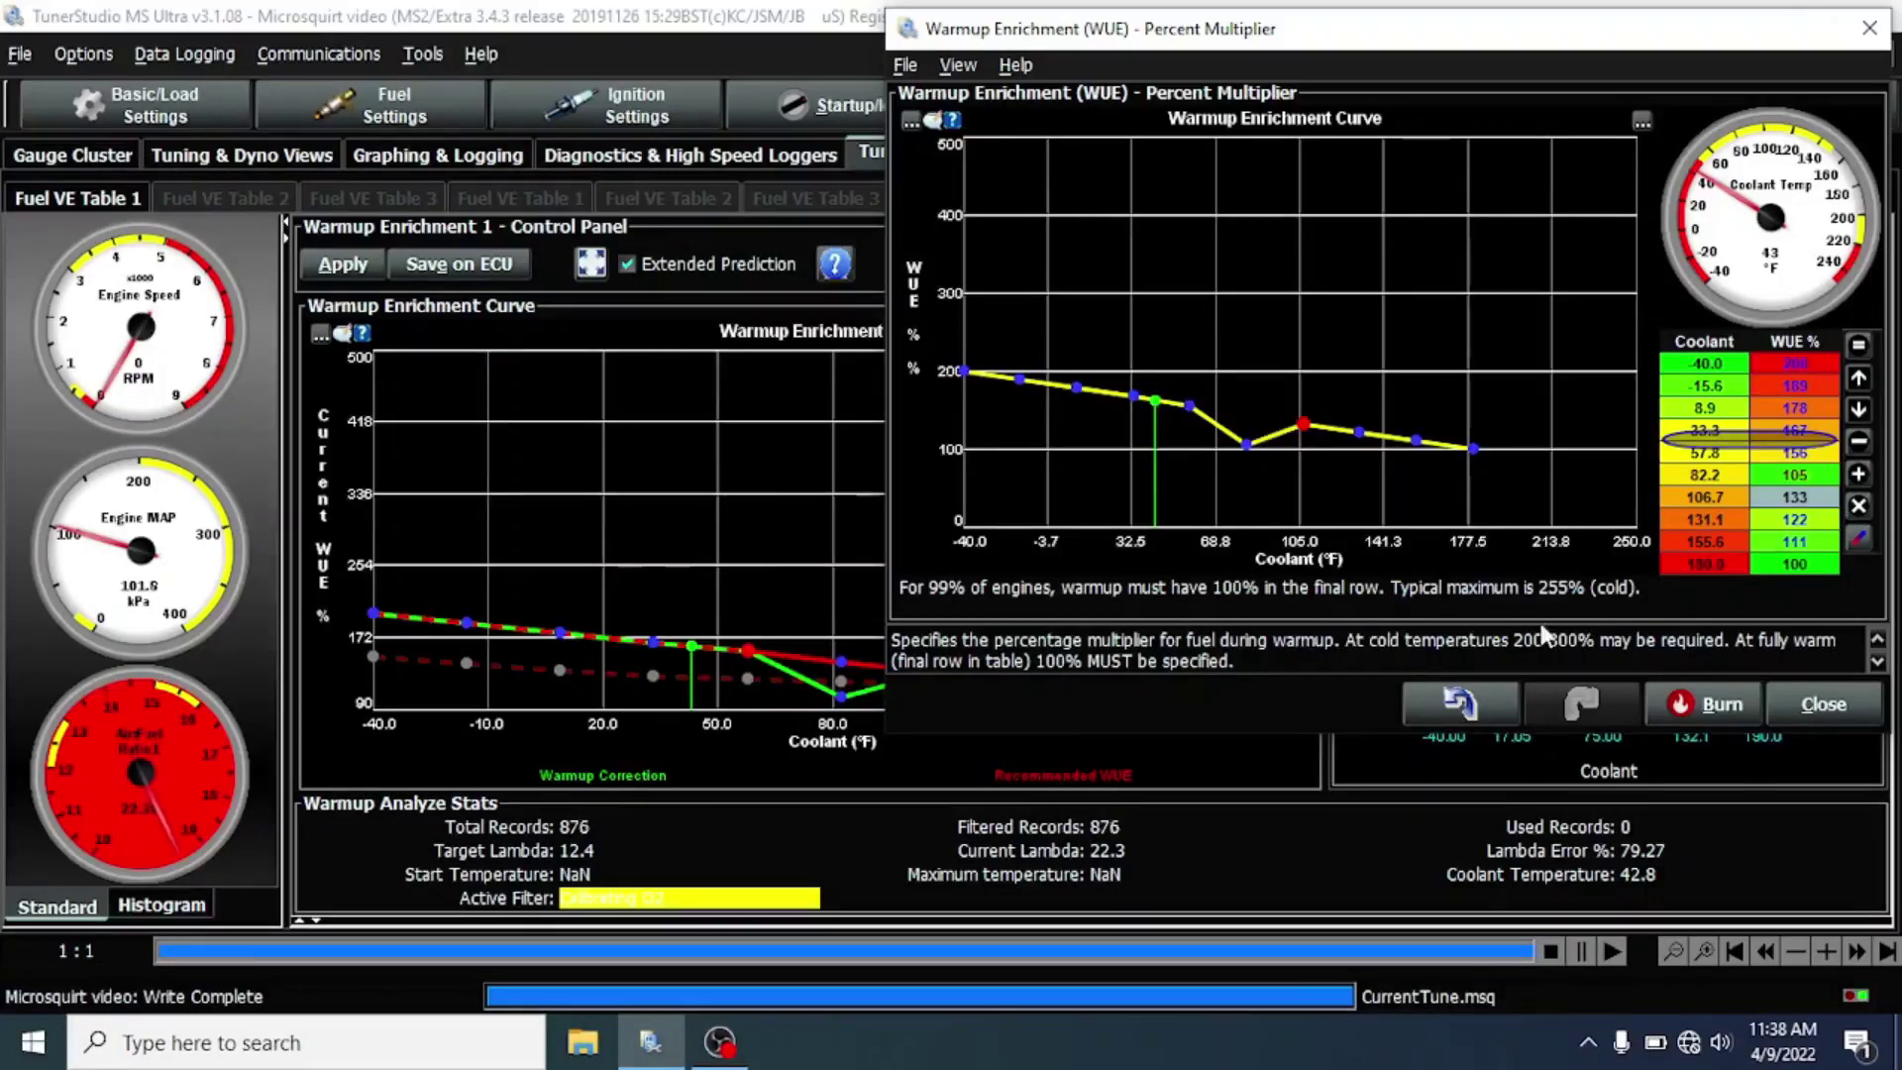
{"action": "left_click", "coordinate": [1706, 703]}
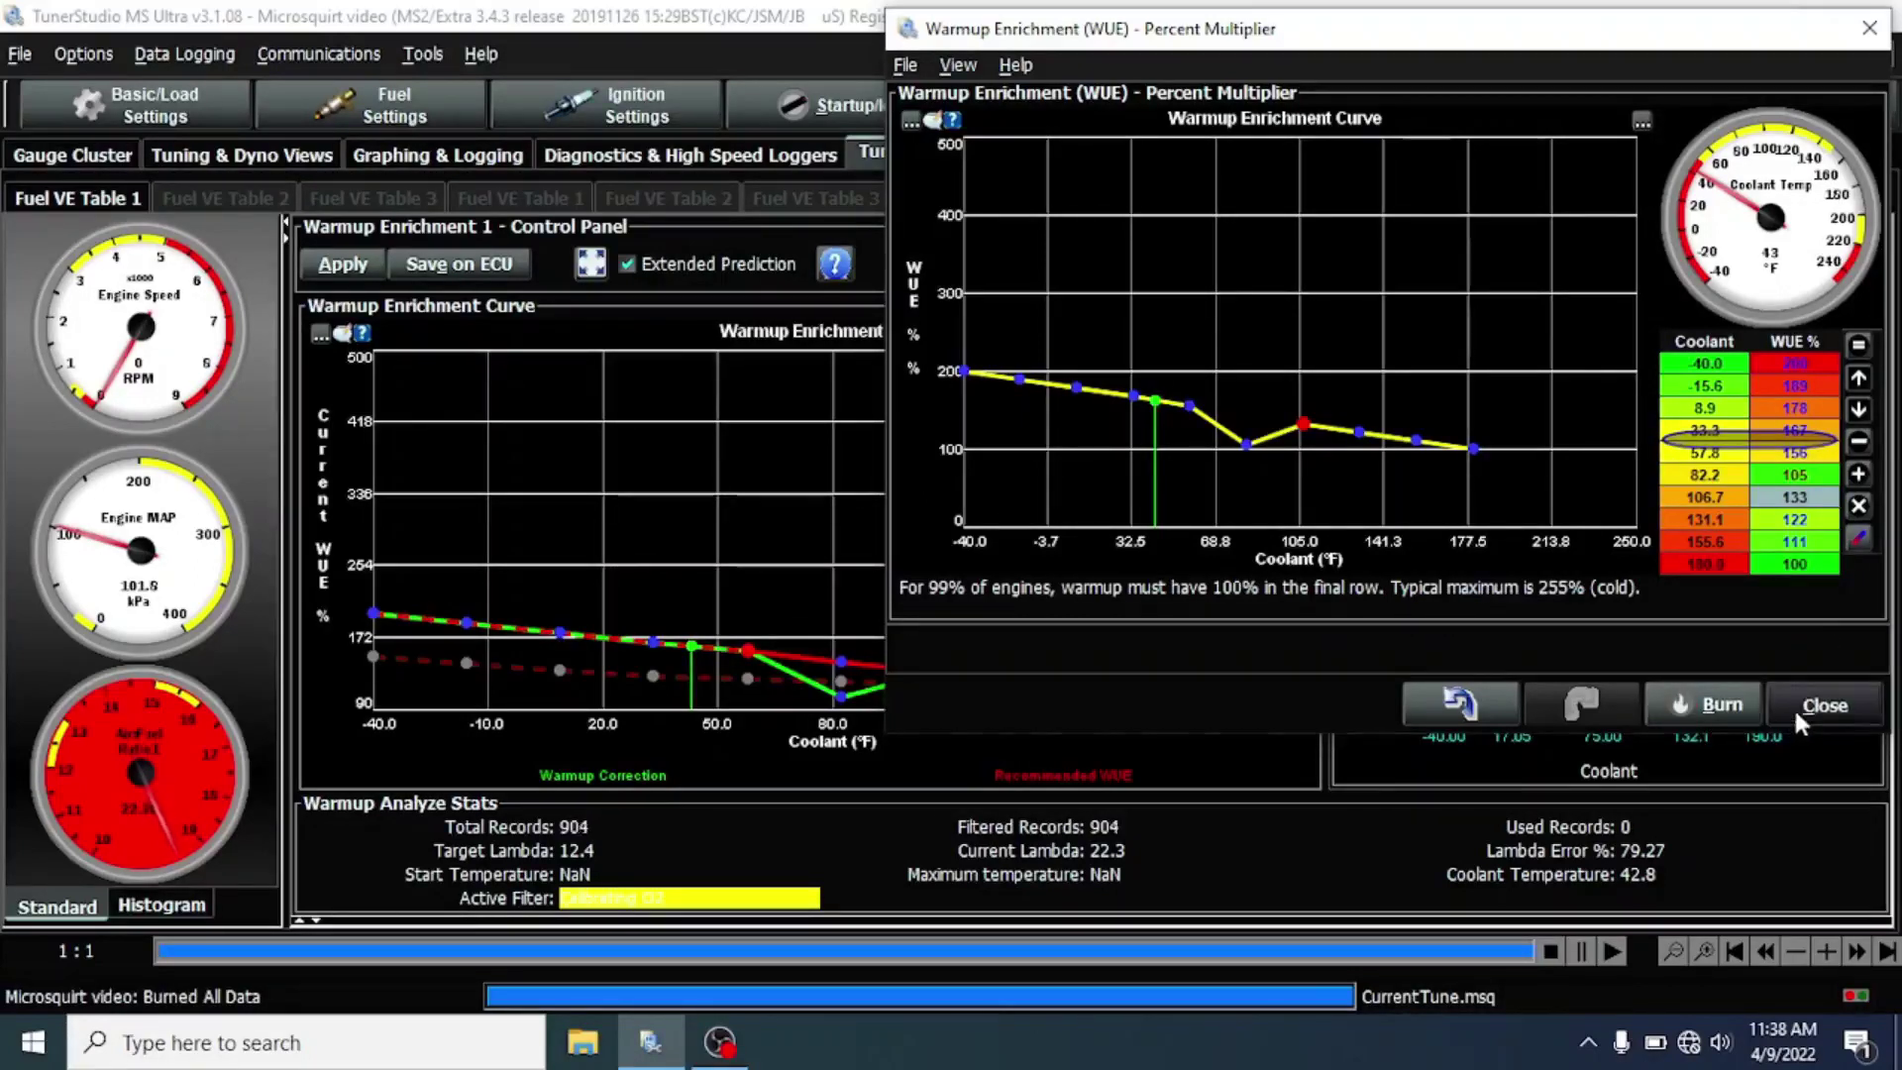
Step: Close the warm-up table, glance at the Gauge Cluster, and return to the live warm-up autotune
{"action": "left_click", "coordinate": [1823, 705]}
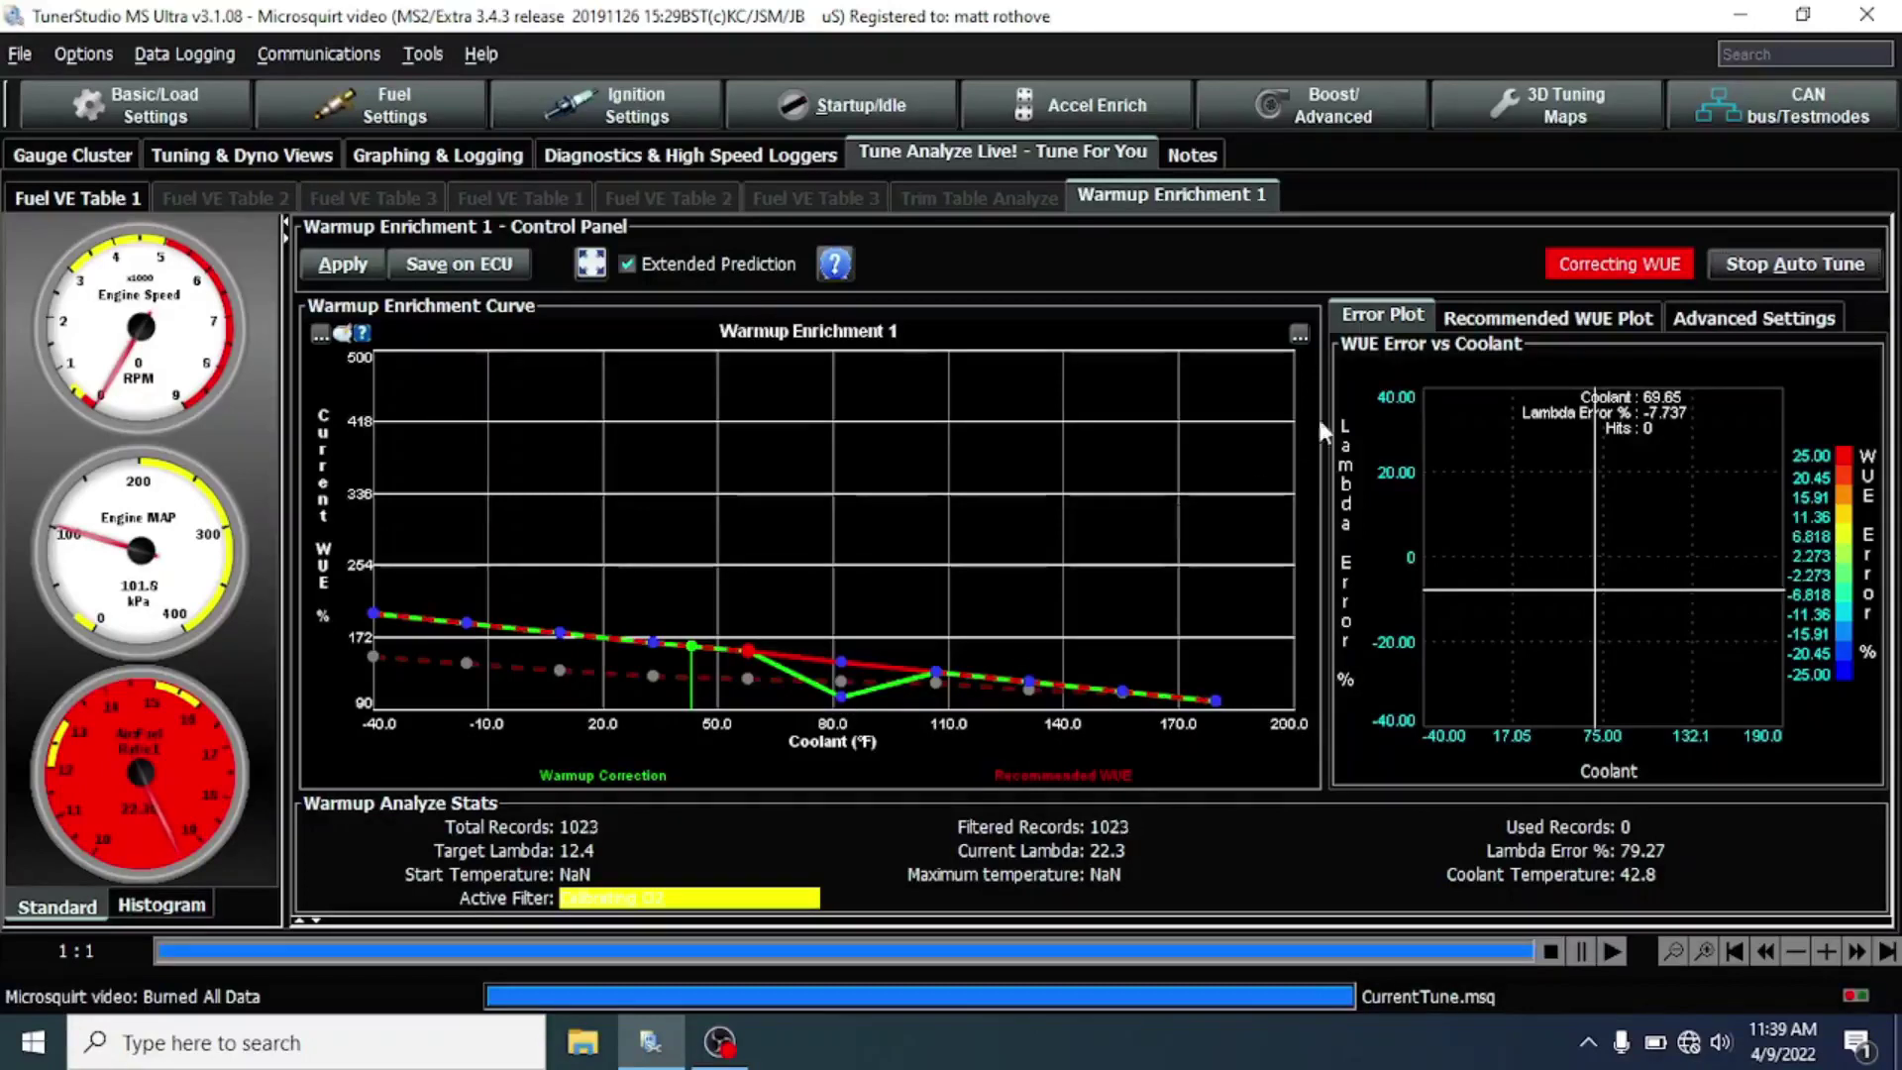
{"action": "left_click", "coordinate": [87, 157]}
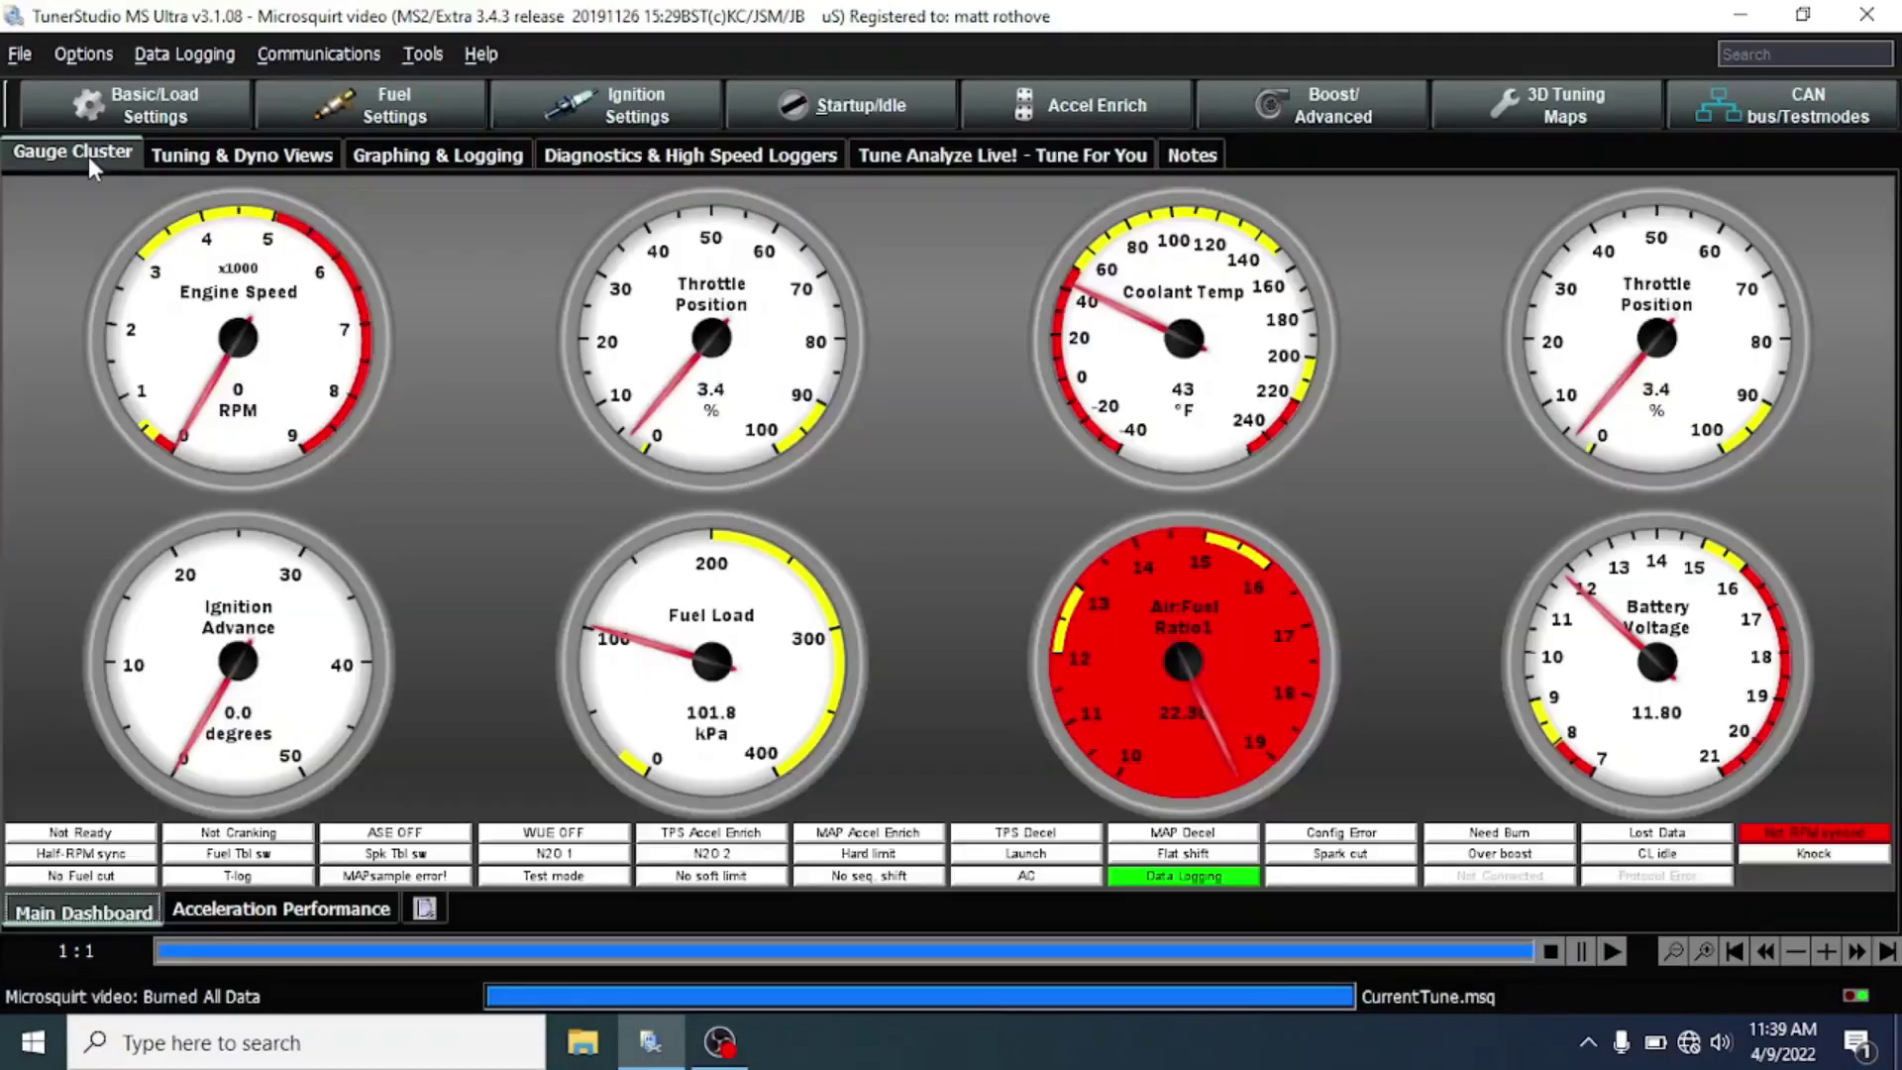
{"action": "left_click", "coordinate": [1068, 151]}
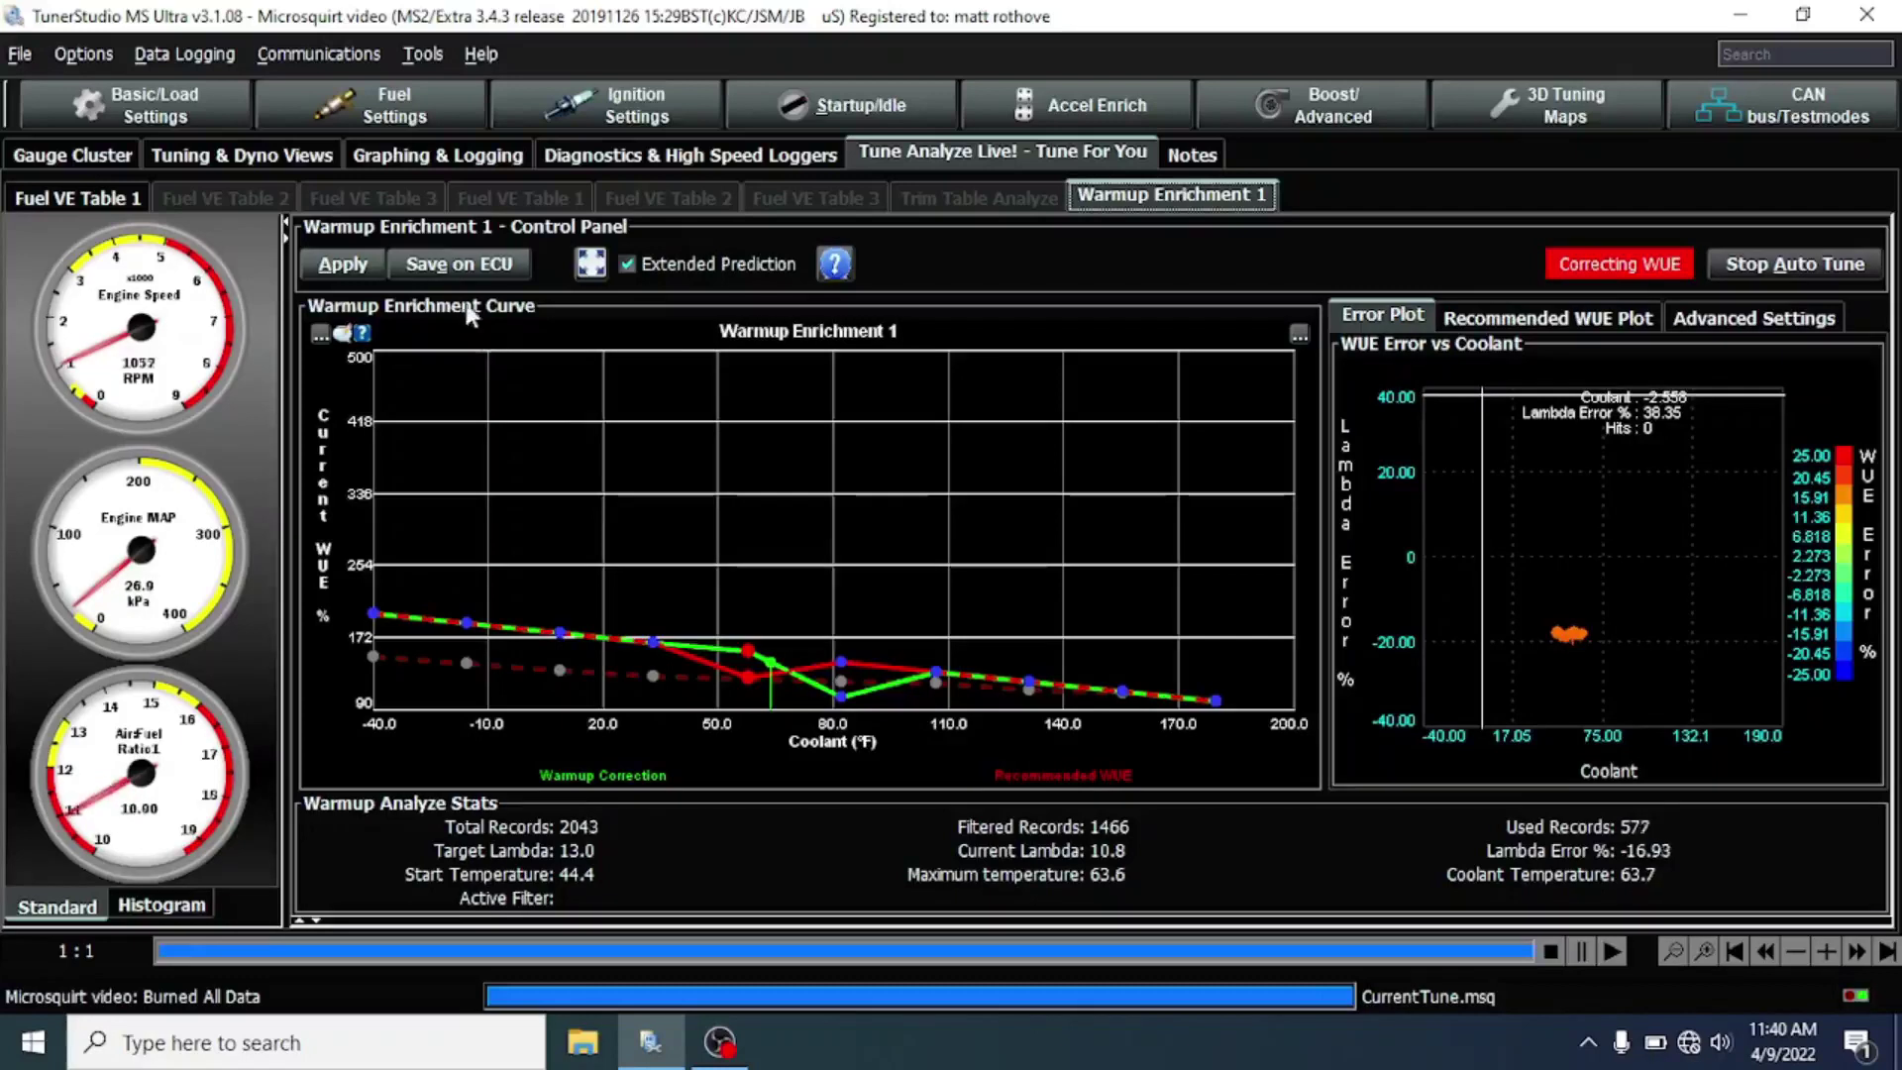
Step: Apply the recommended warm-up enrichment values to the ECU twice as autotune progresses
{"action": "left_click", "coordinate": [343, 264]}
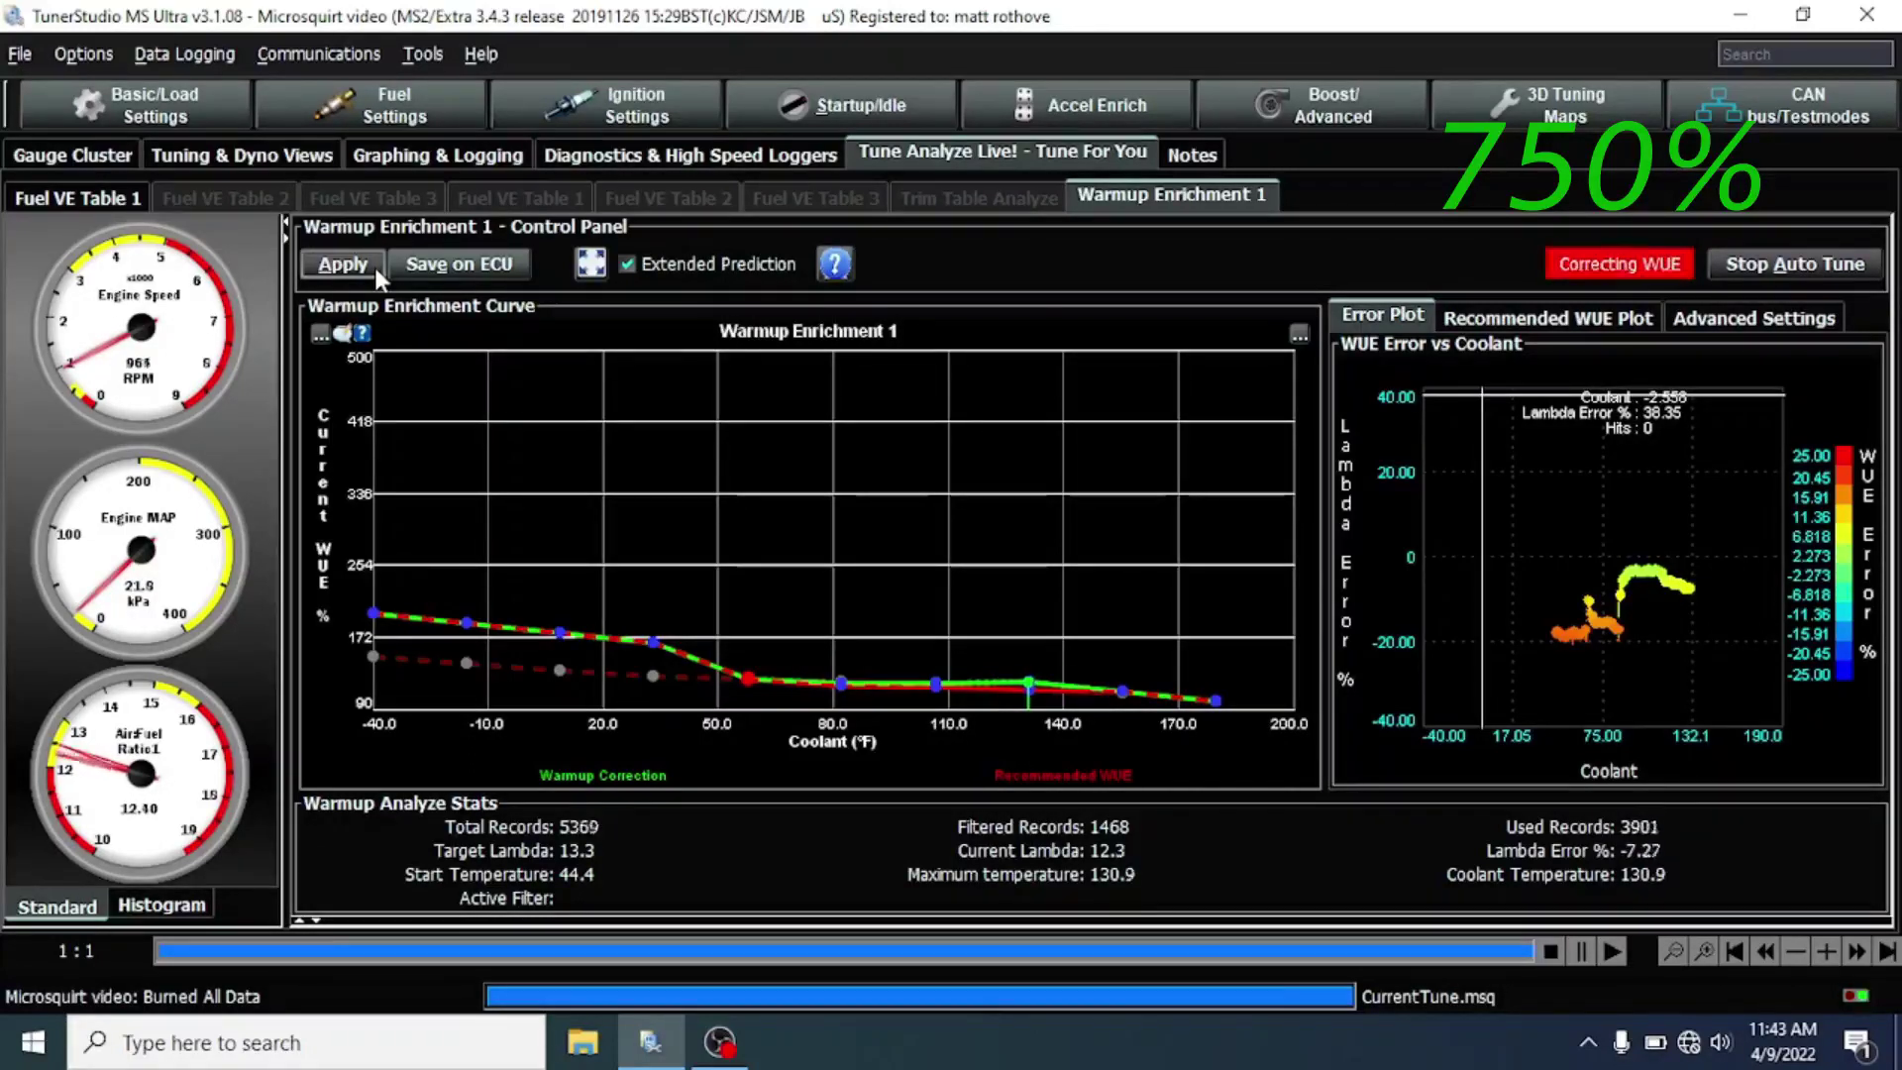
{"action": "left_click", "coordinate": [349, 267]}
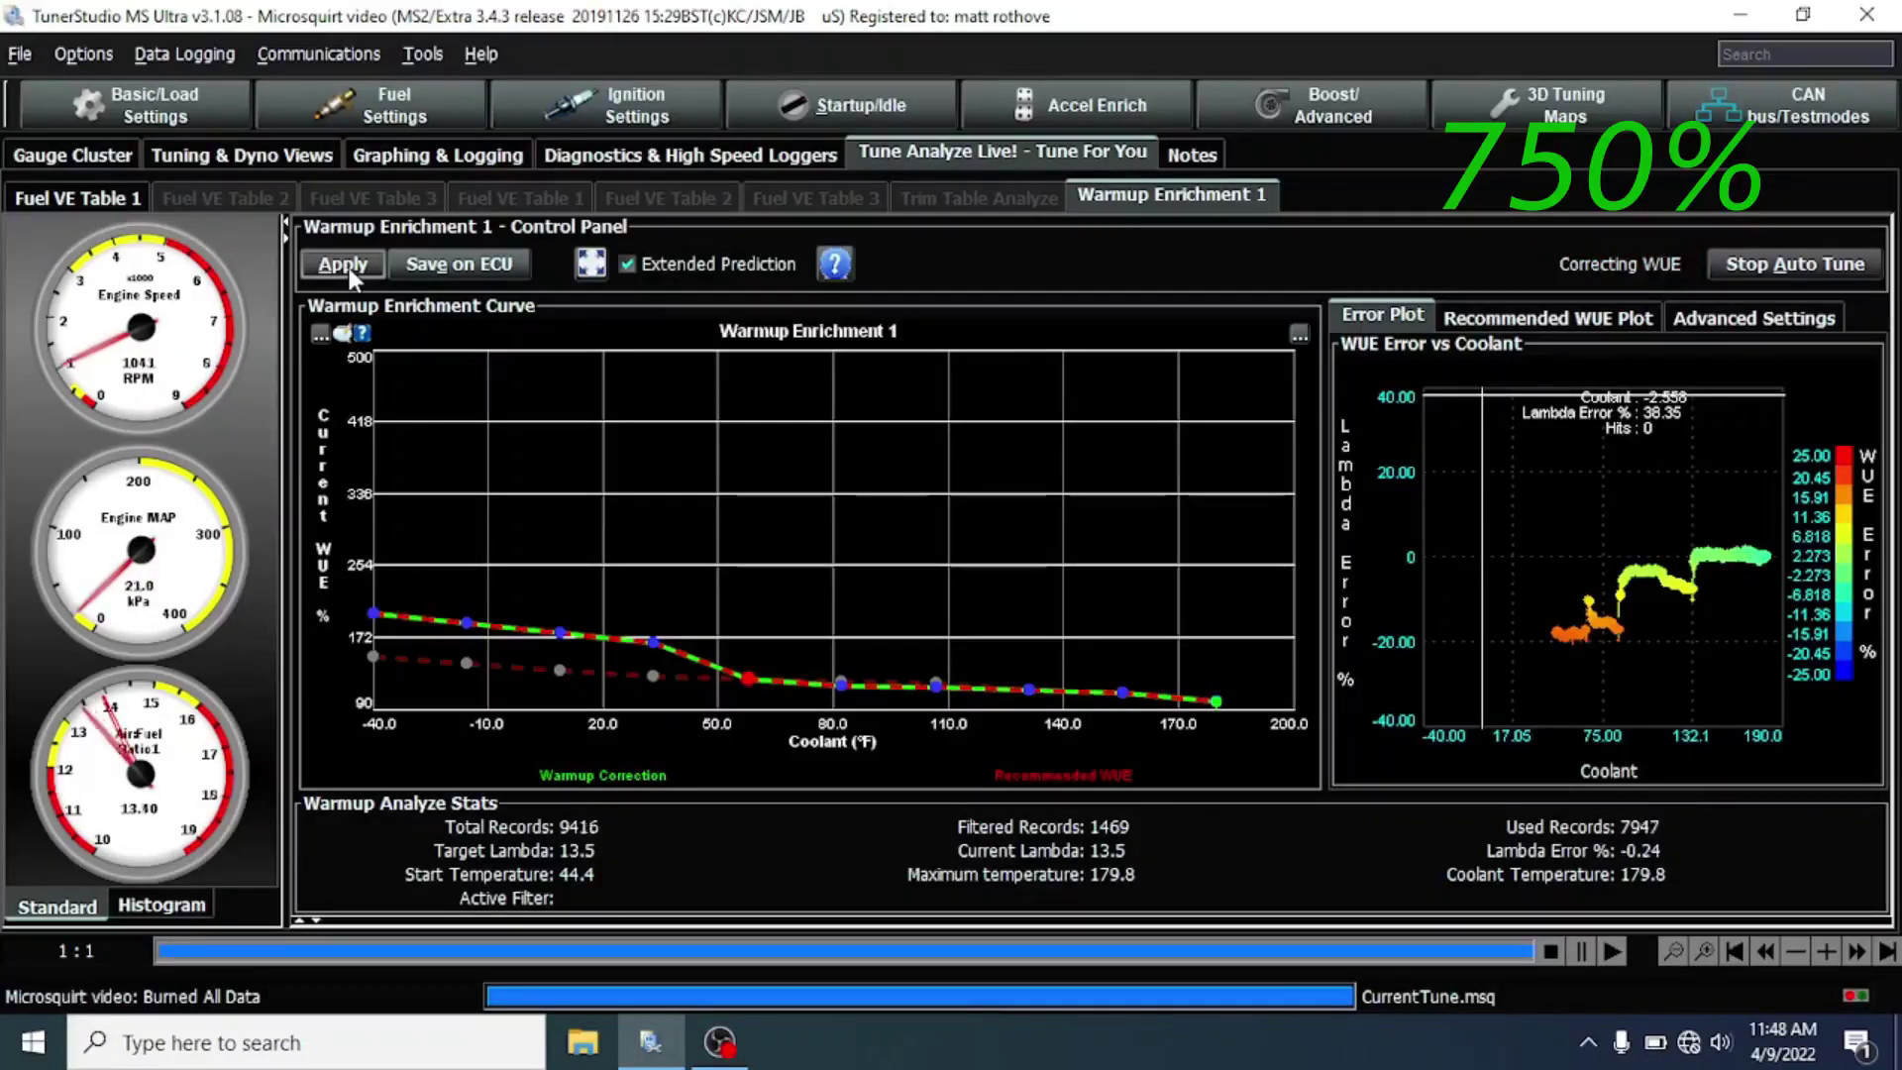
Step: Stop the warm-up autotune, apply the final recommendations and save them on the ECU
{"action": "left_click", "coordinate": [1746, 270]}
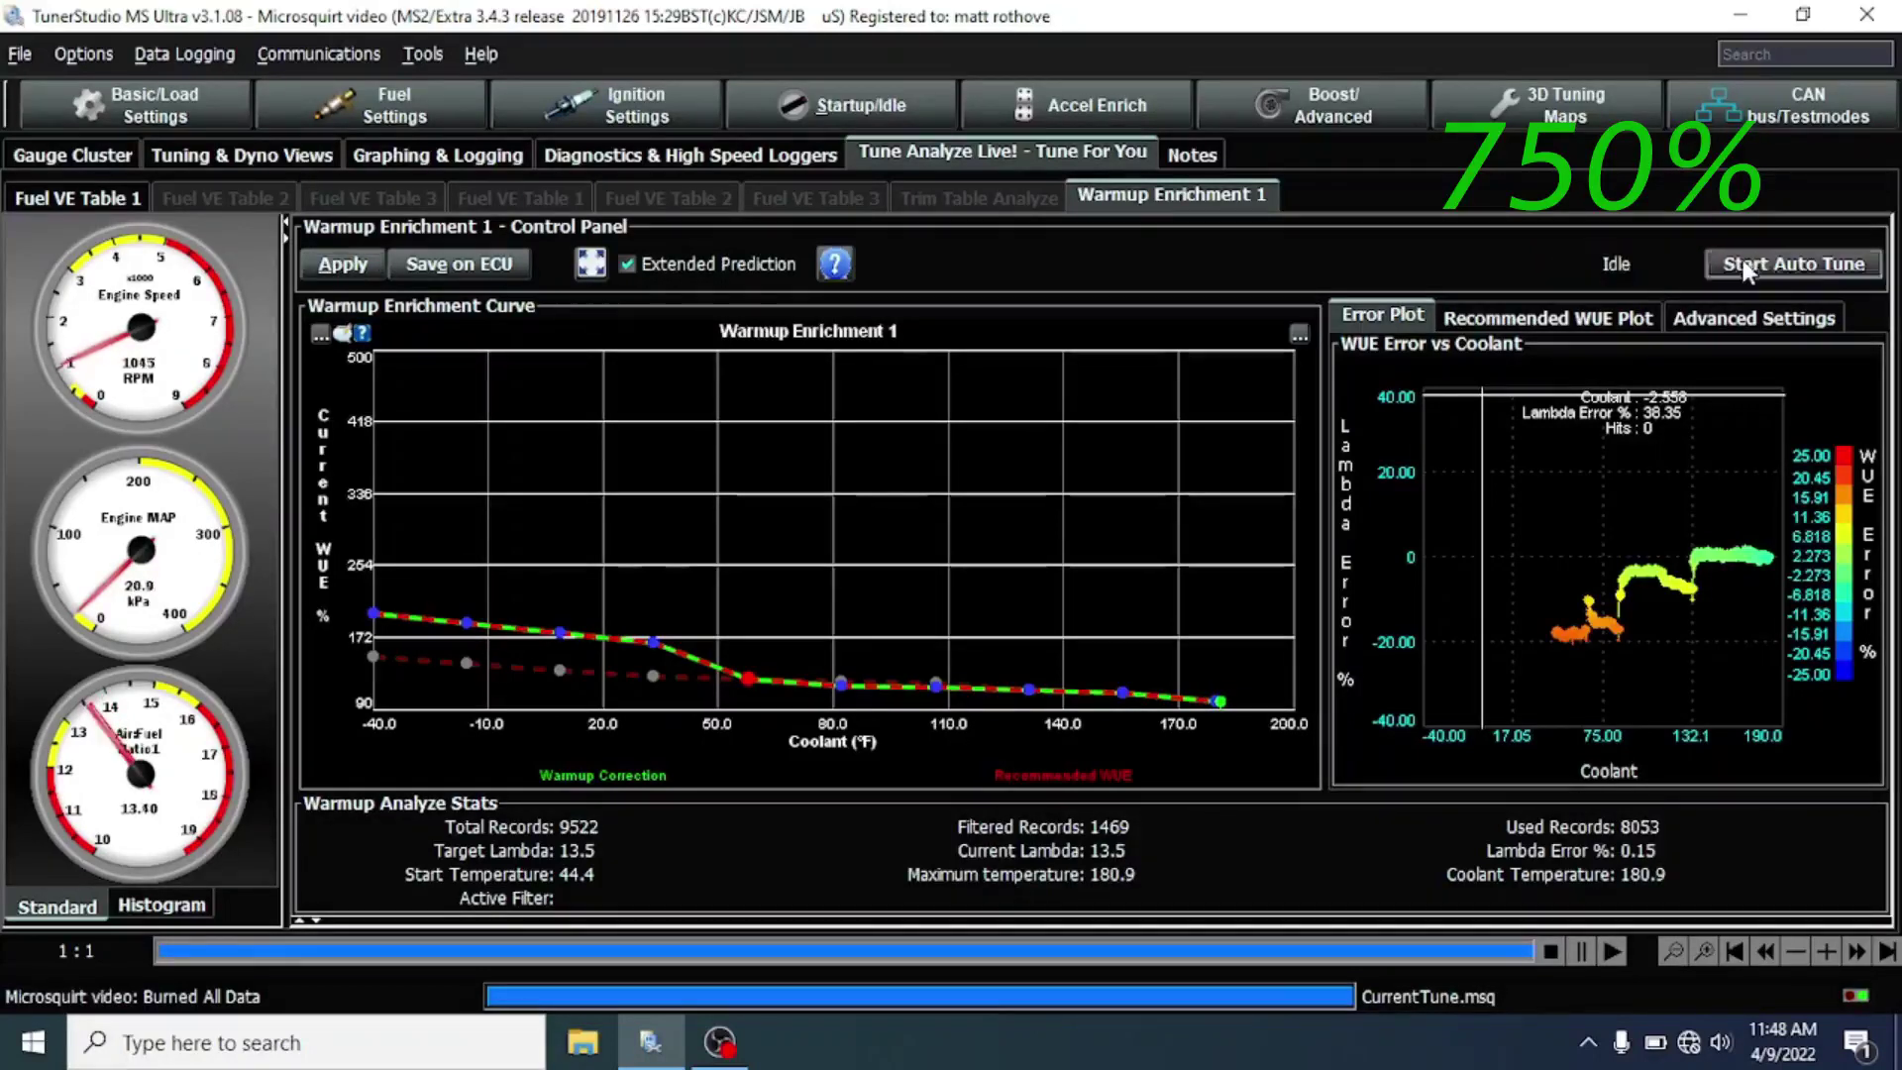
{"action": "left_click", "coordinate": [371, 271]}
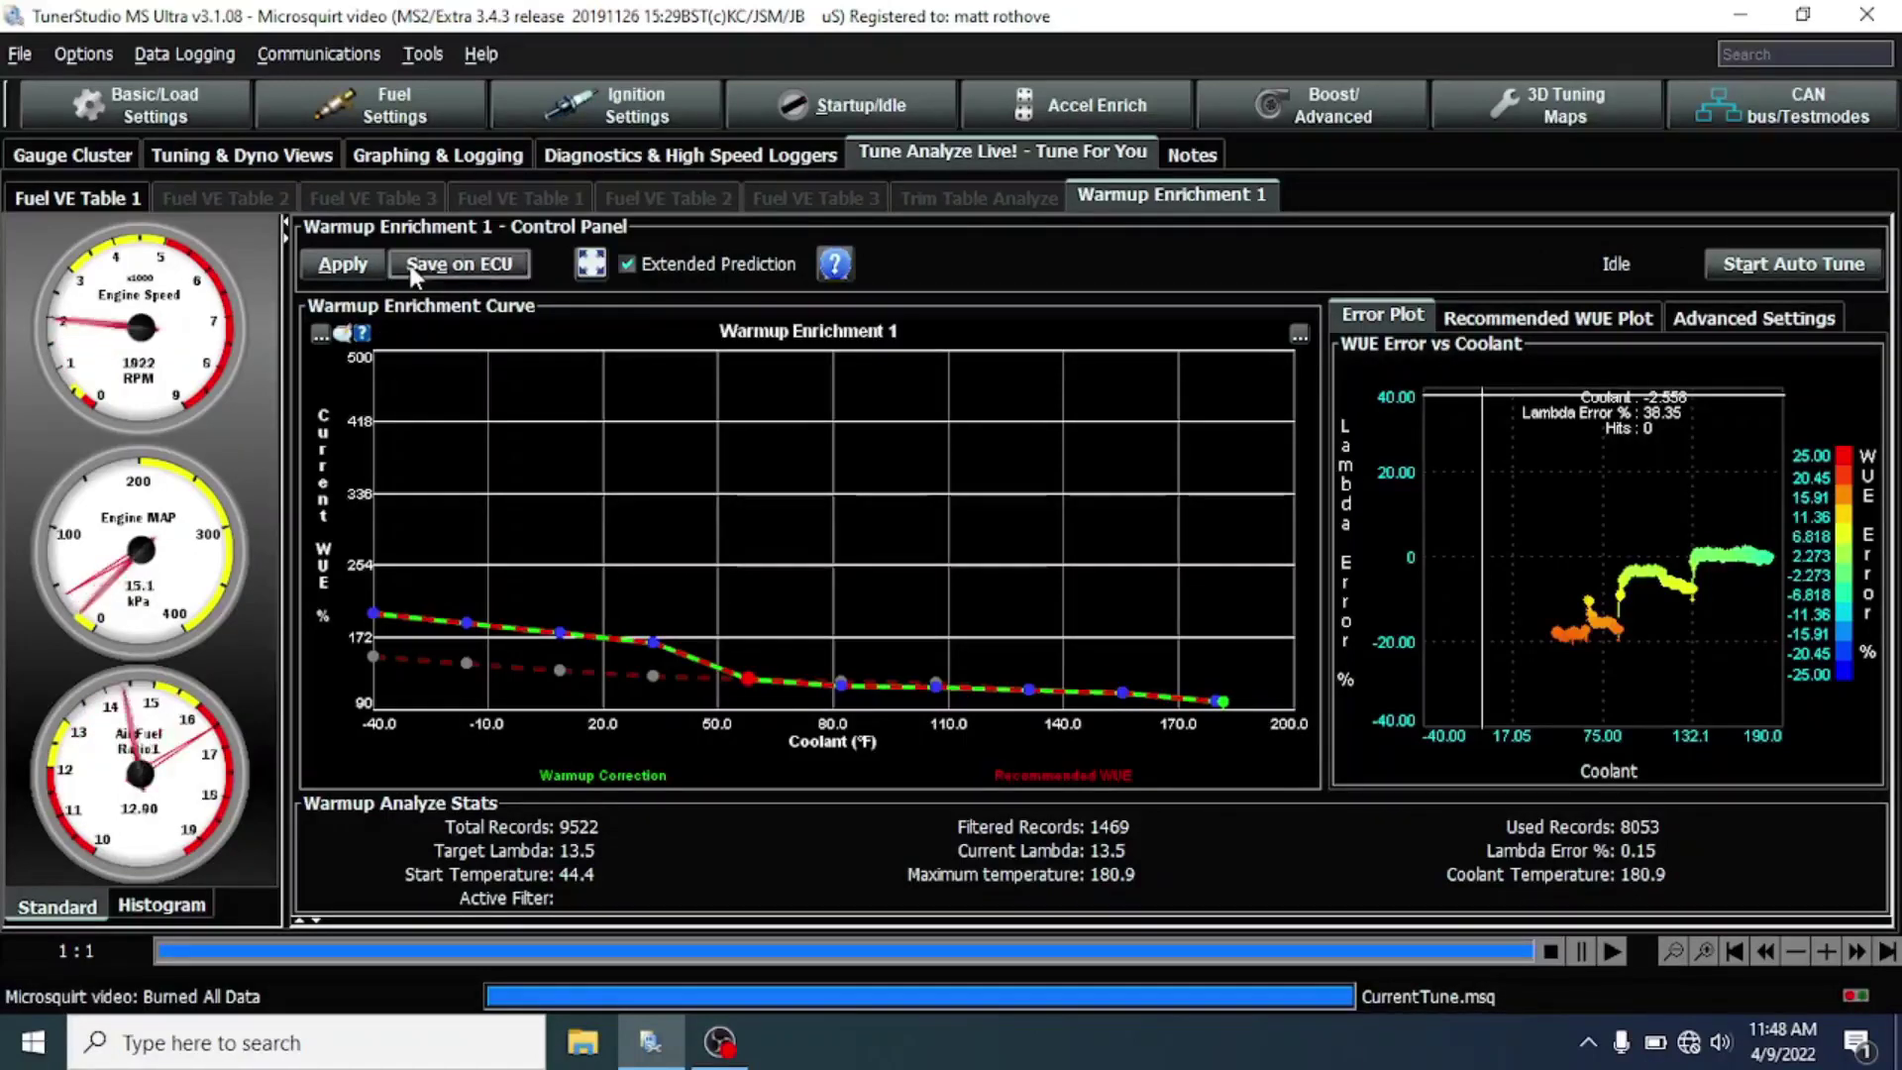
{"action": "left_click", "coordinate": [347, 266]}
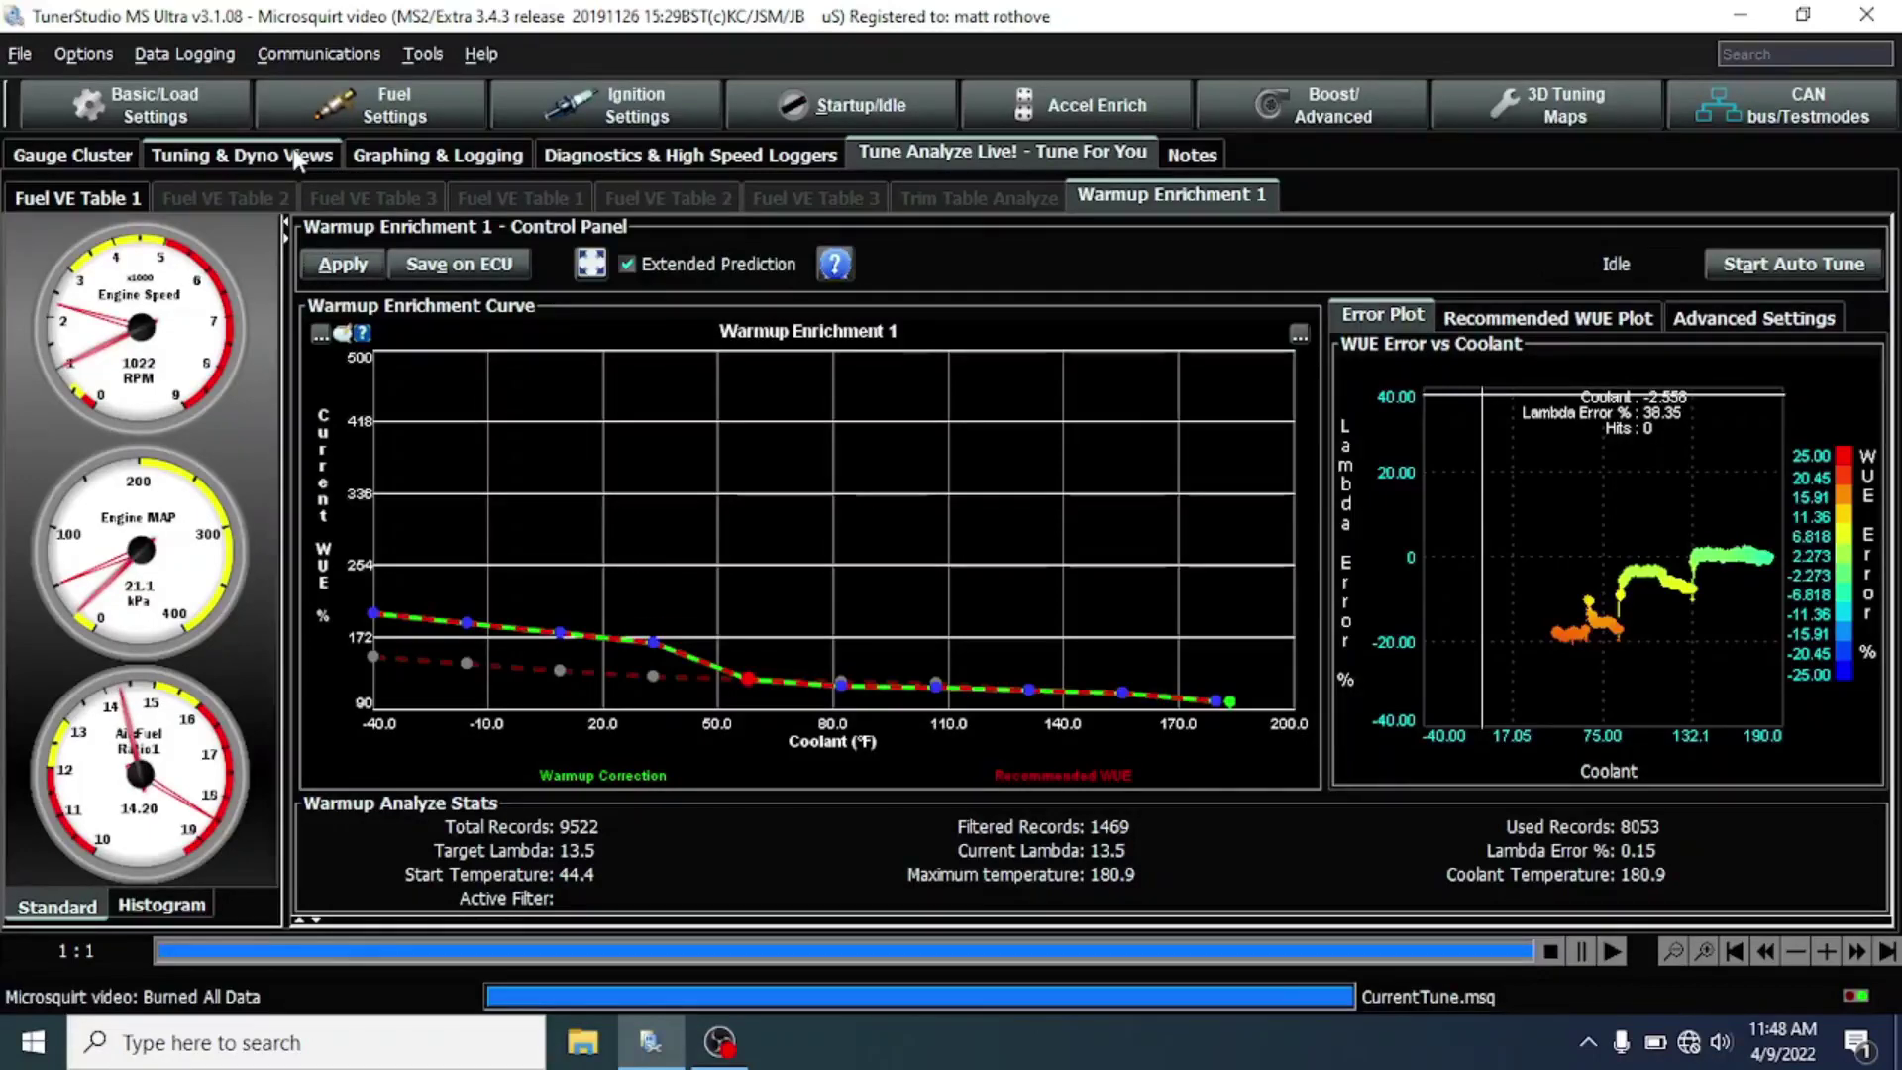
Step: Stop data logging and return to the Gauge Cluster dashboard
{"action": "left_click", "coordinate": [398, 157]}
{"action": "left_click", "coordinate": [342, 210]}
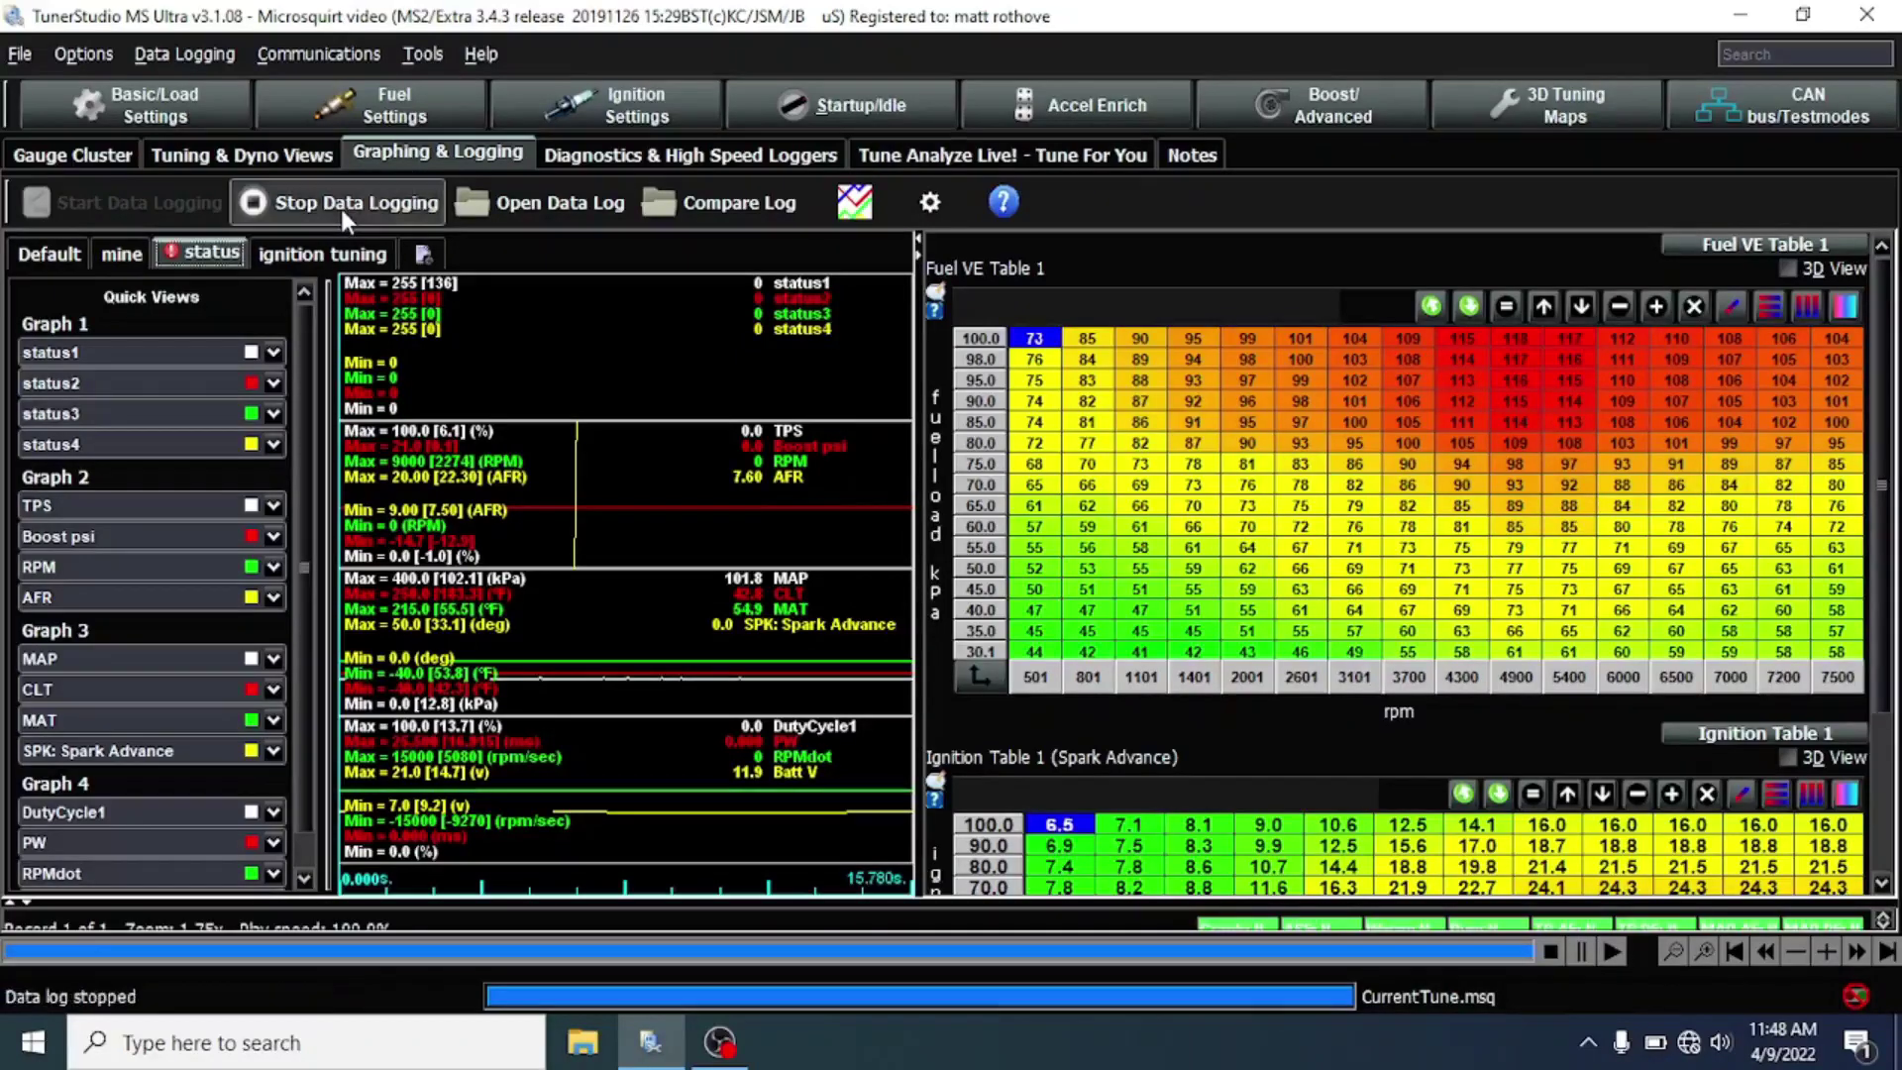
{"action": "left_click", "coordinate": [117, 158]}
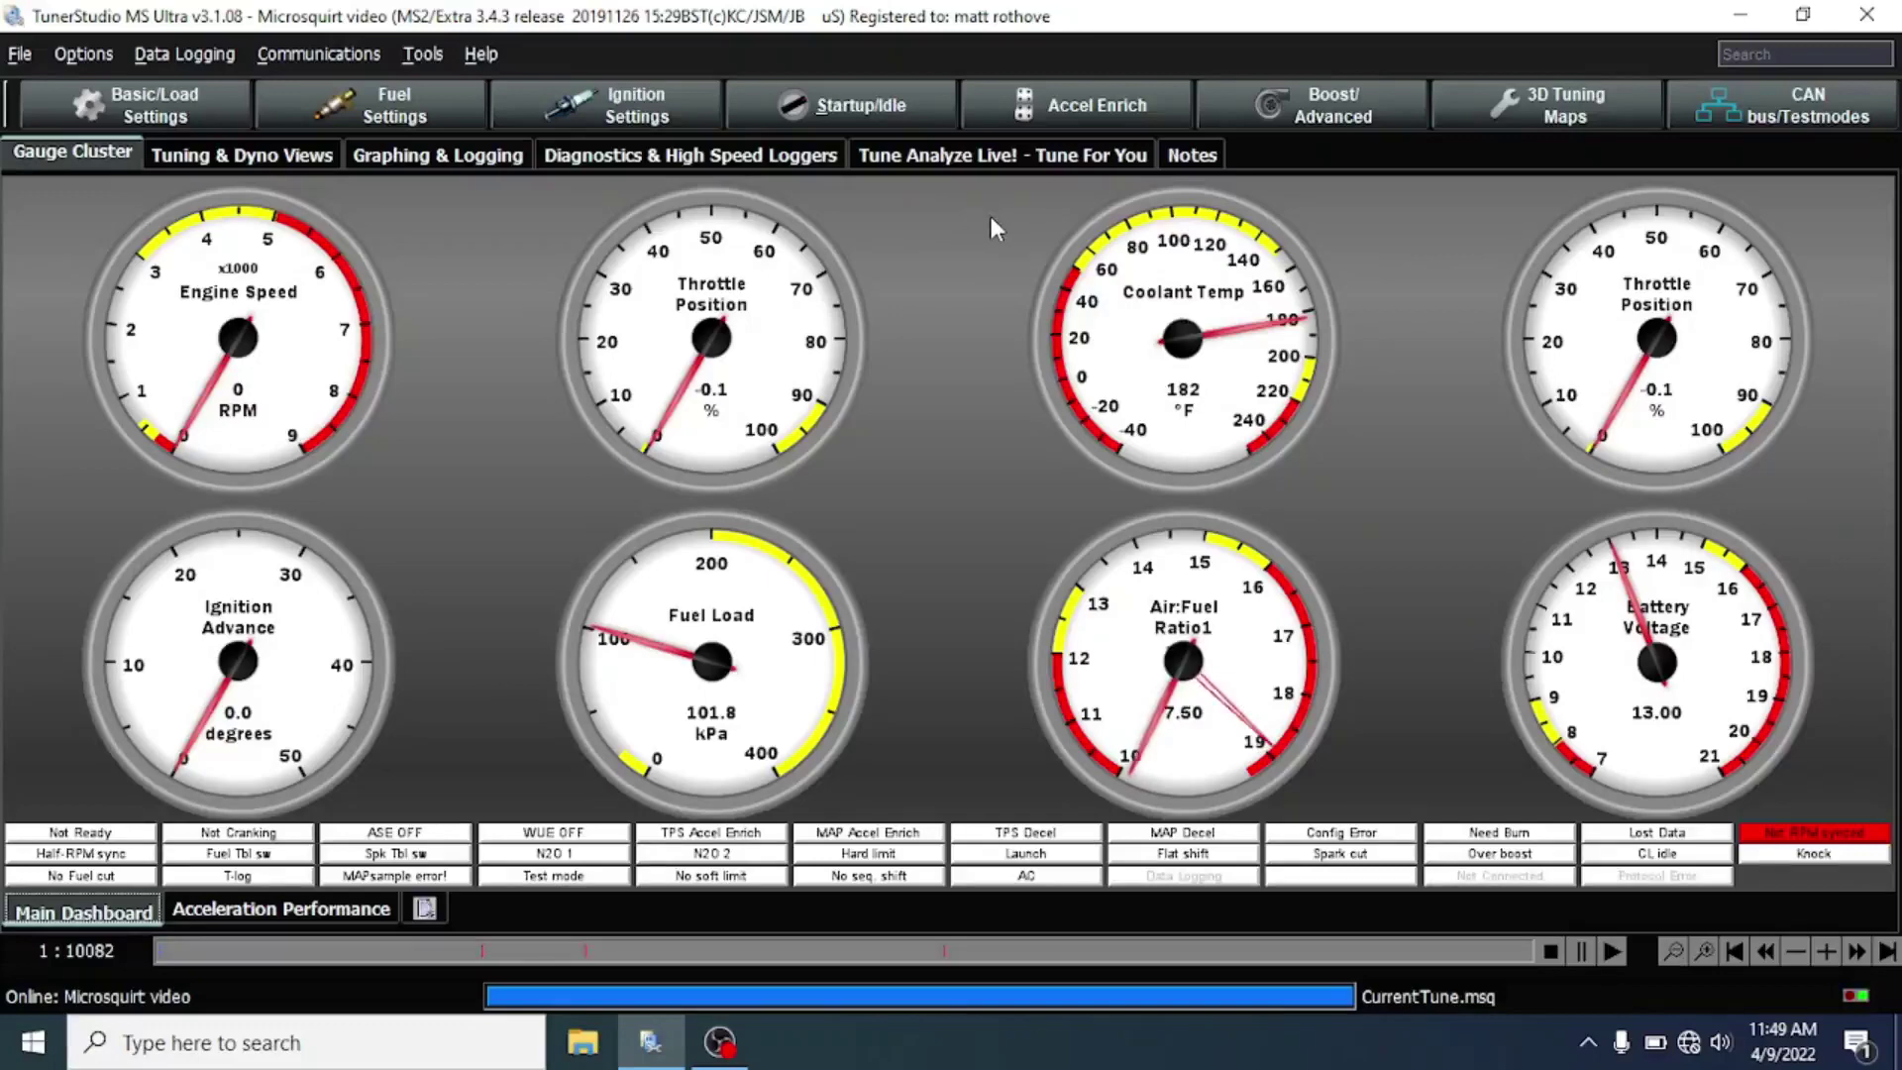
Step: Open Startup/Idle > Warmup Enrichment (WUE), reposition it, and select the two coldest curve points
{"action": "left_click", "coordinate": [801, 111]}
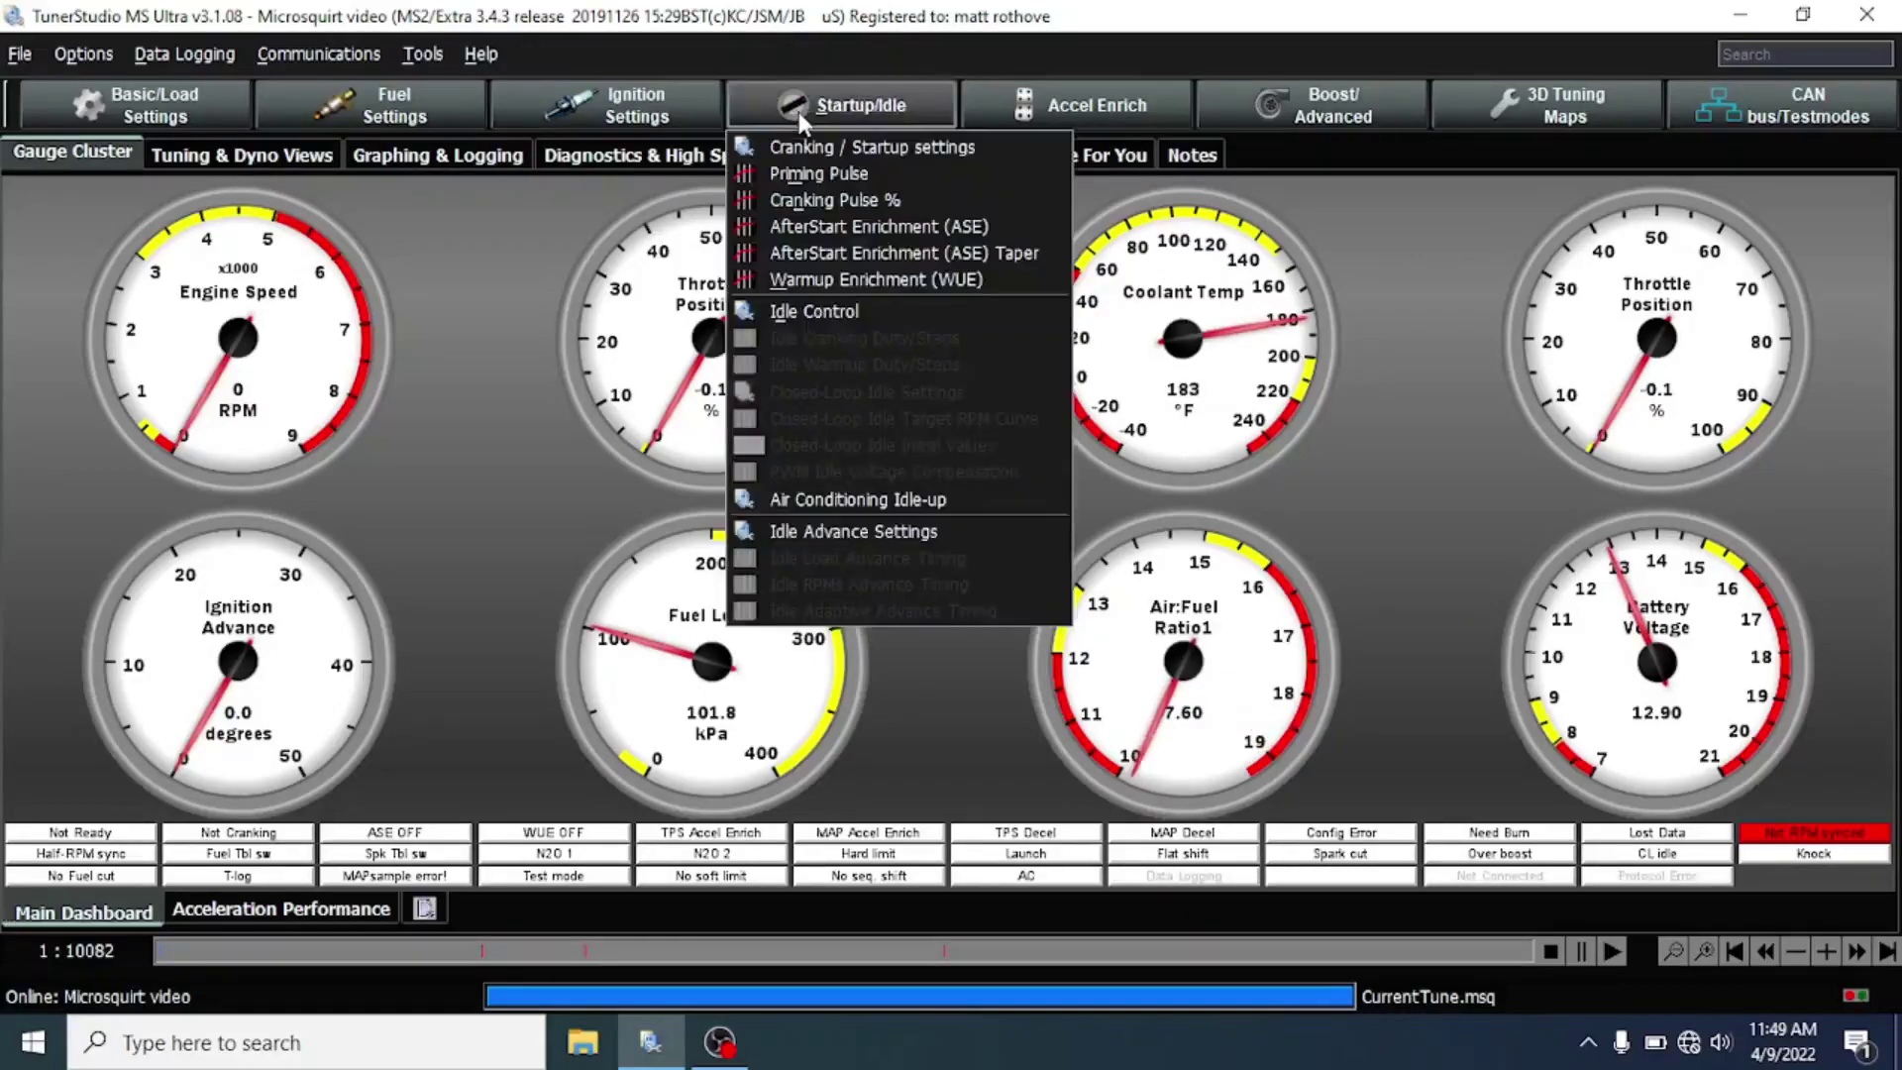
{"action": "left_click", "coordinate": [850, 280]}
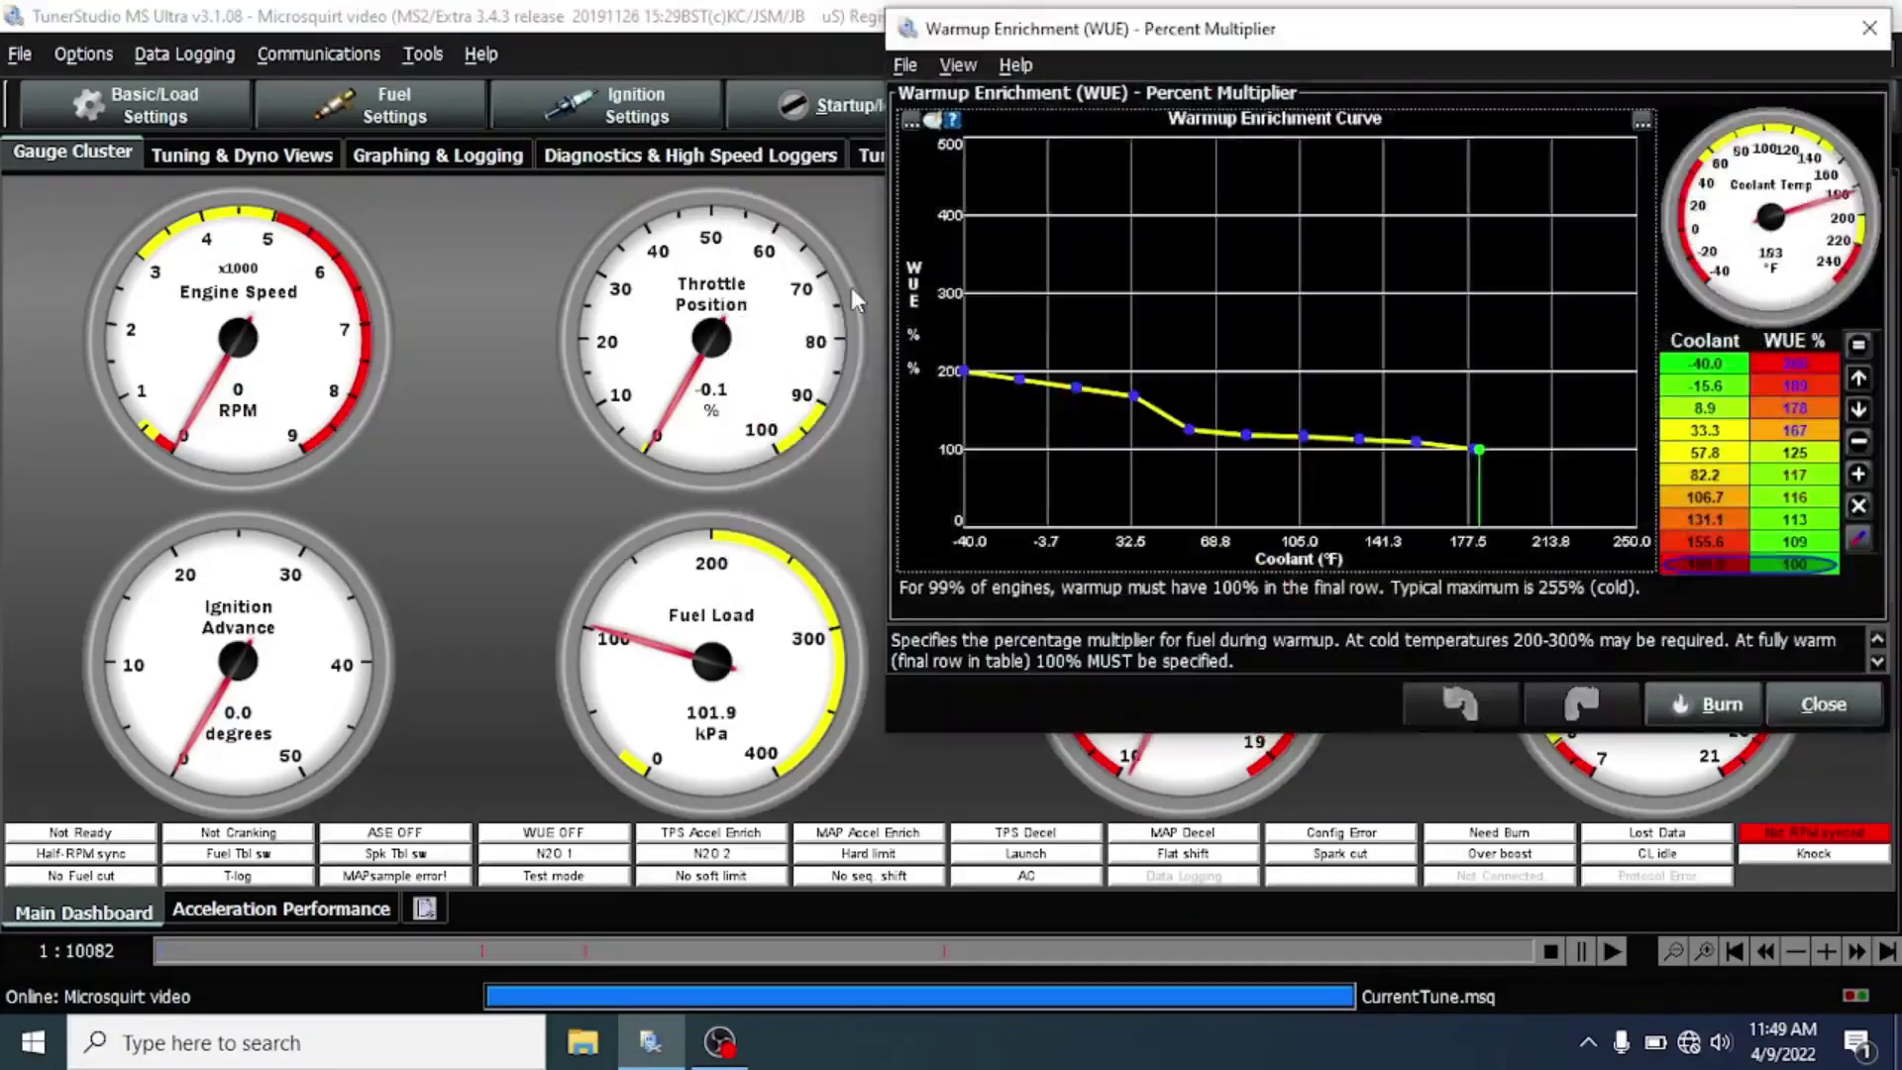
{"action": "left_click_drag", "start_coordinate": [1503, 45], "coordinate": [952, 123]}
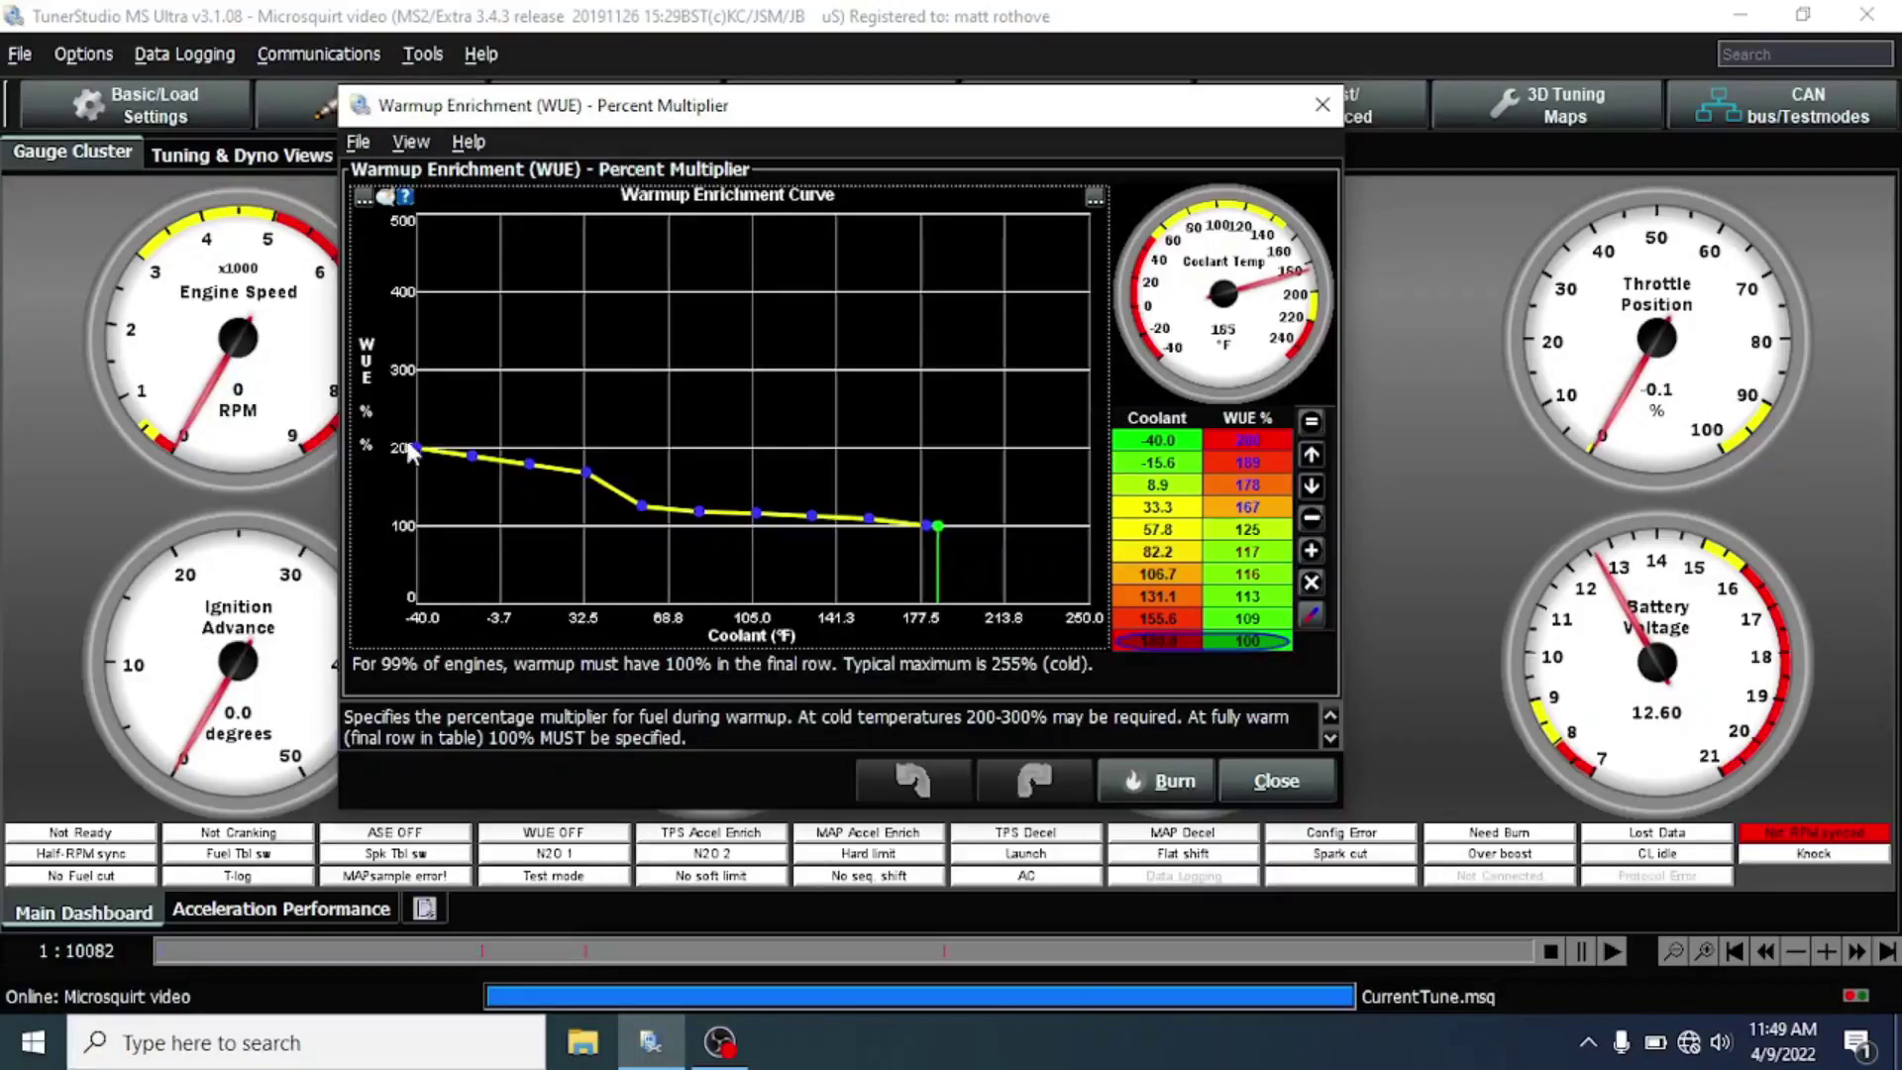
{"action": "left_click_drag", "start_coordinate": [462, 467], "coordinate": [481, 474]}
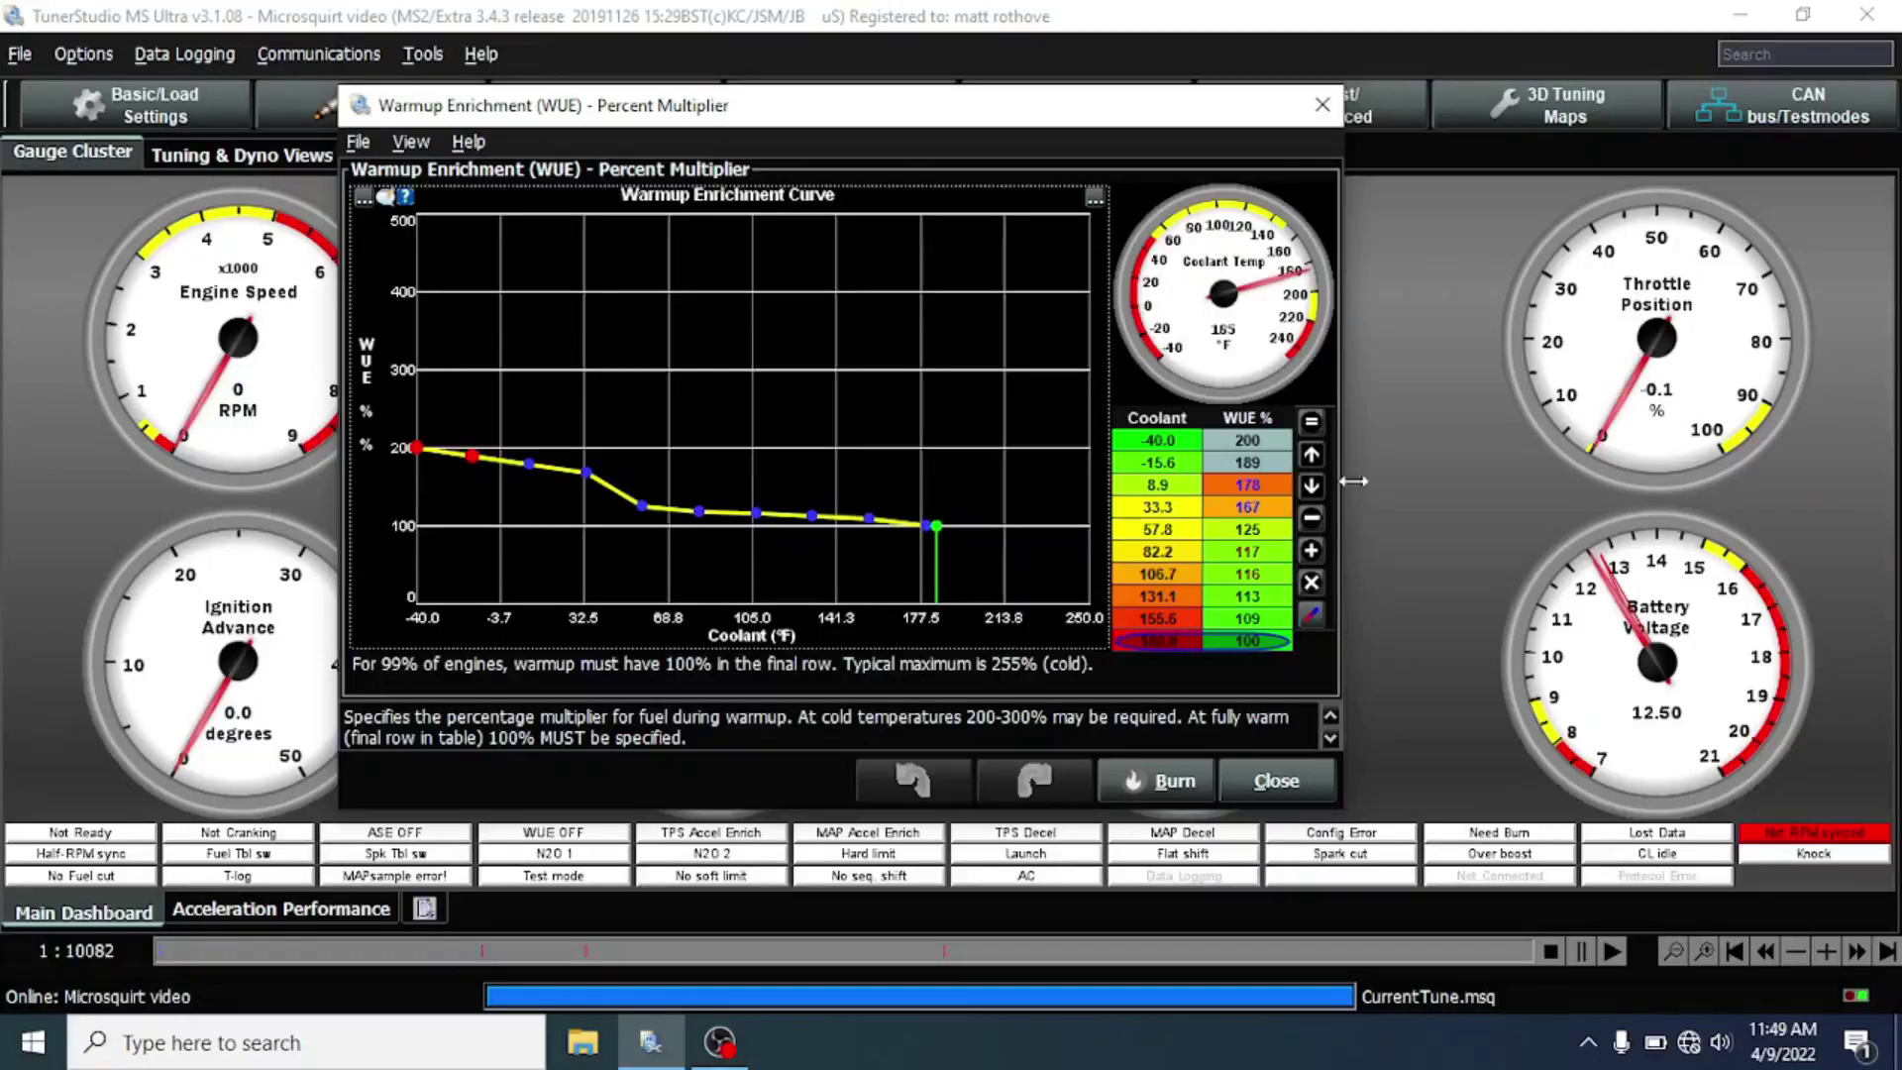
Step: Change the -40 °F warm-up enrichment value from 200 to 175
{"action": "left_click", "coordinate": [1251, 441]}
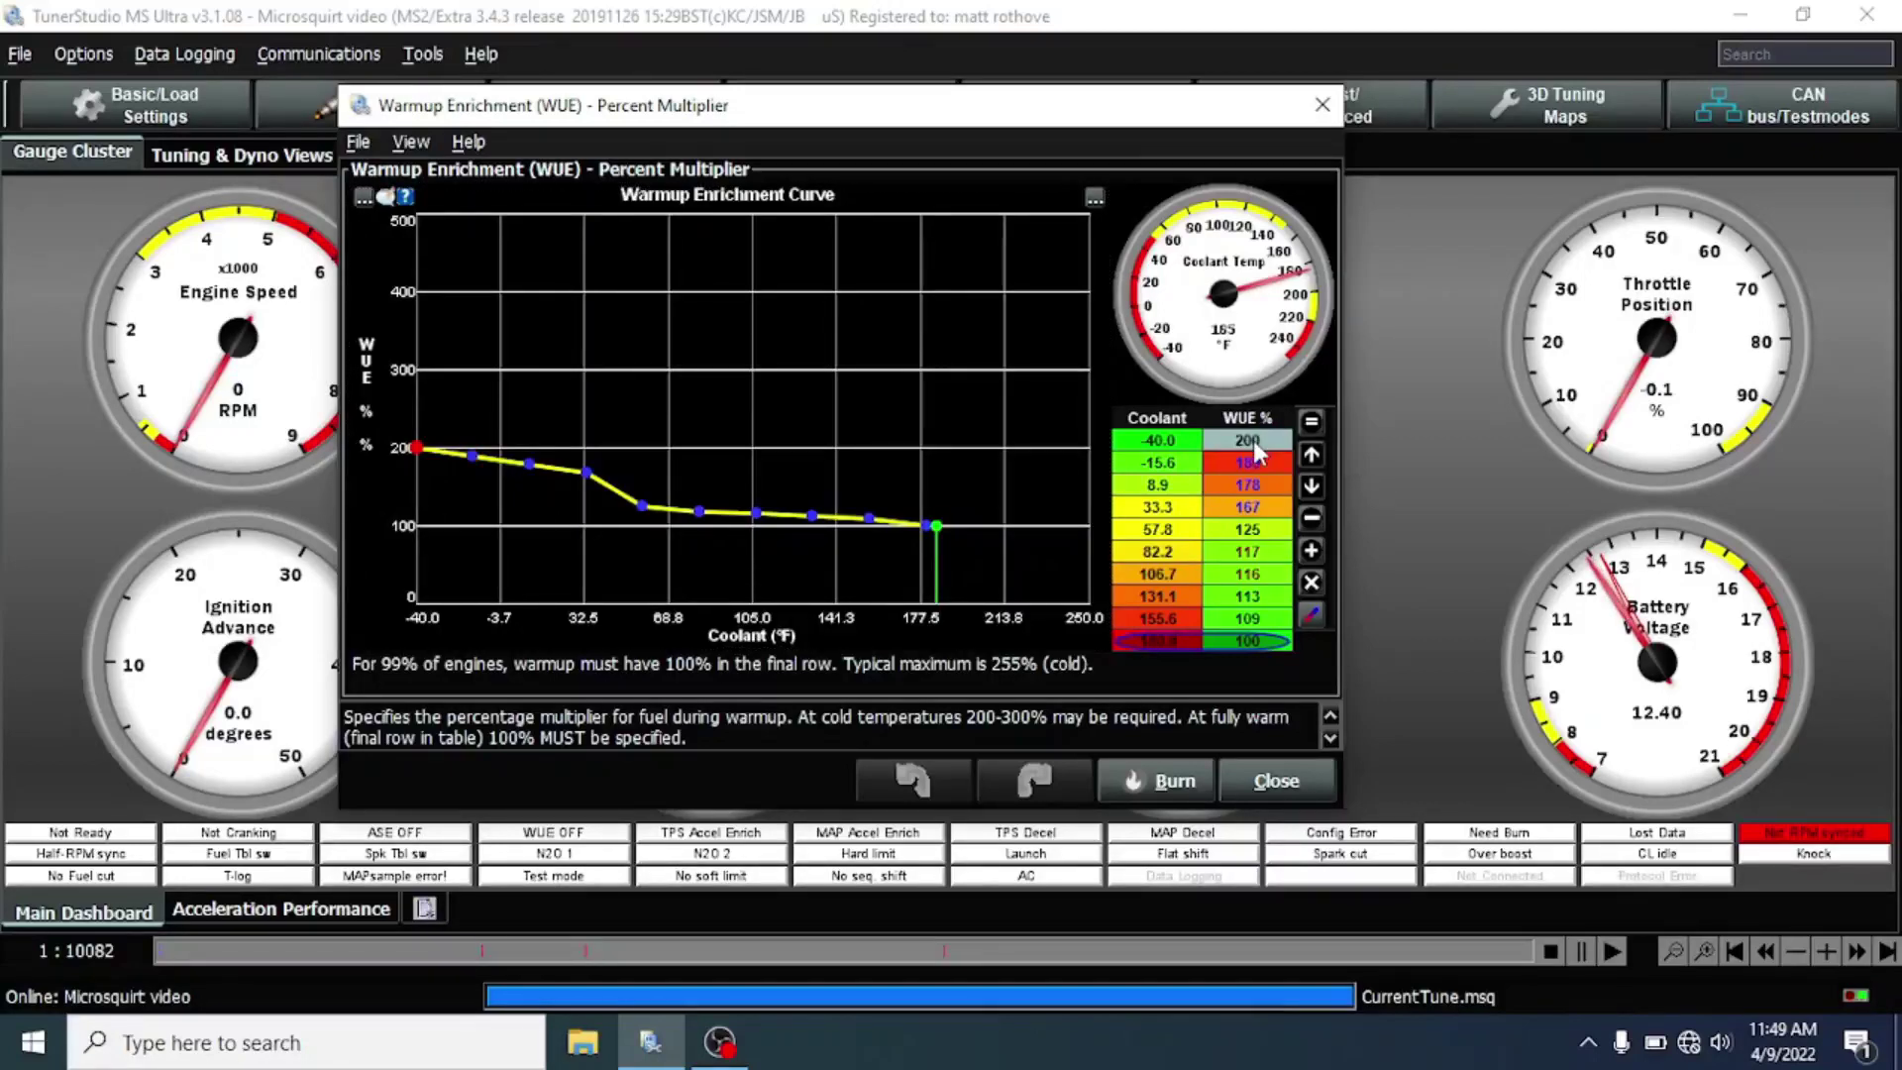
{"action": "type", "text": "175"}
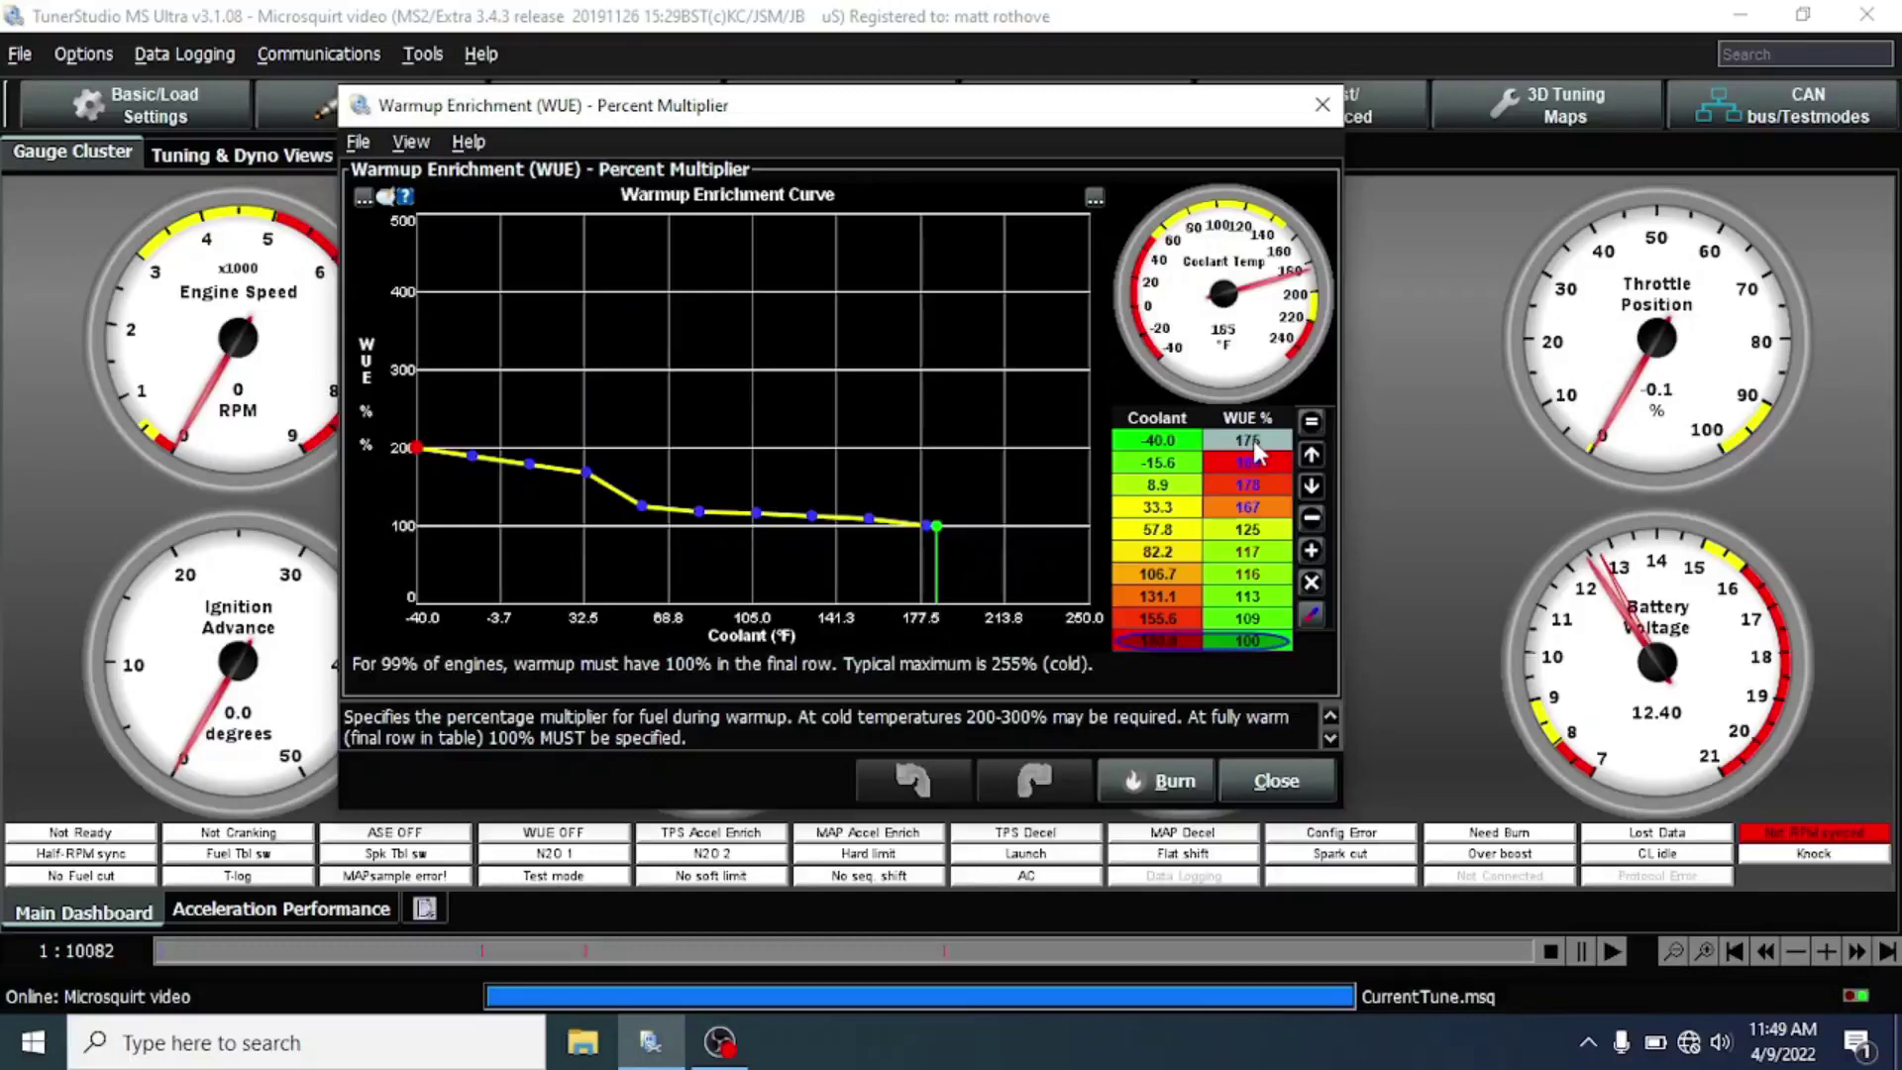
{"action": "key", "text": "Return"}
Step: Interpolate the warm-up rows from 175 down to 125 and burn the curve to the ECU
{"action": "left_click_drag", "start_coordinate": [1252, 441], "coordinate": [1258, 535]}
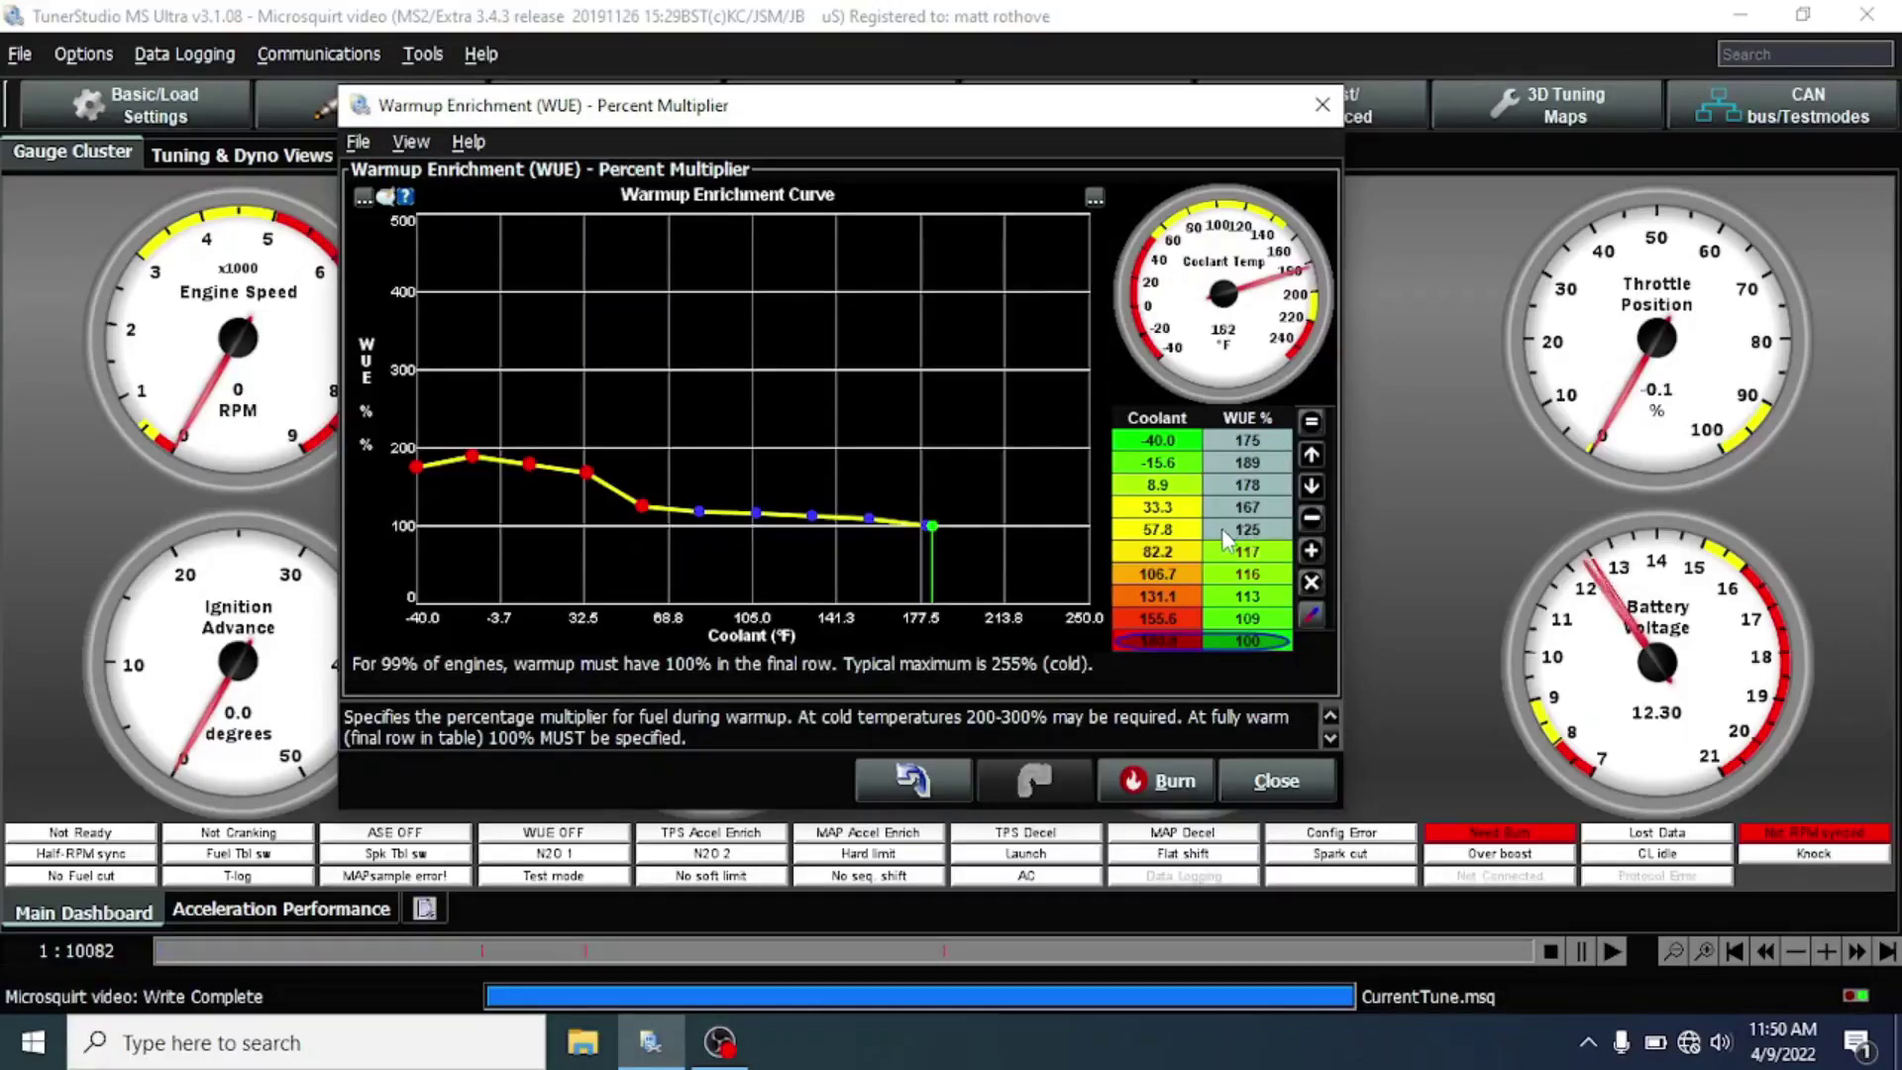
{"action": "left_click_drag", "start_coordinate": [1223, 532], "coordinate": [1232, 438]}
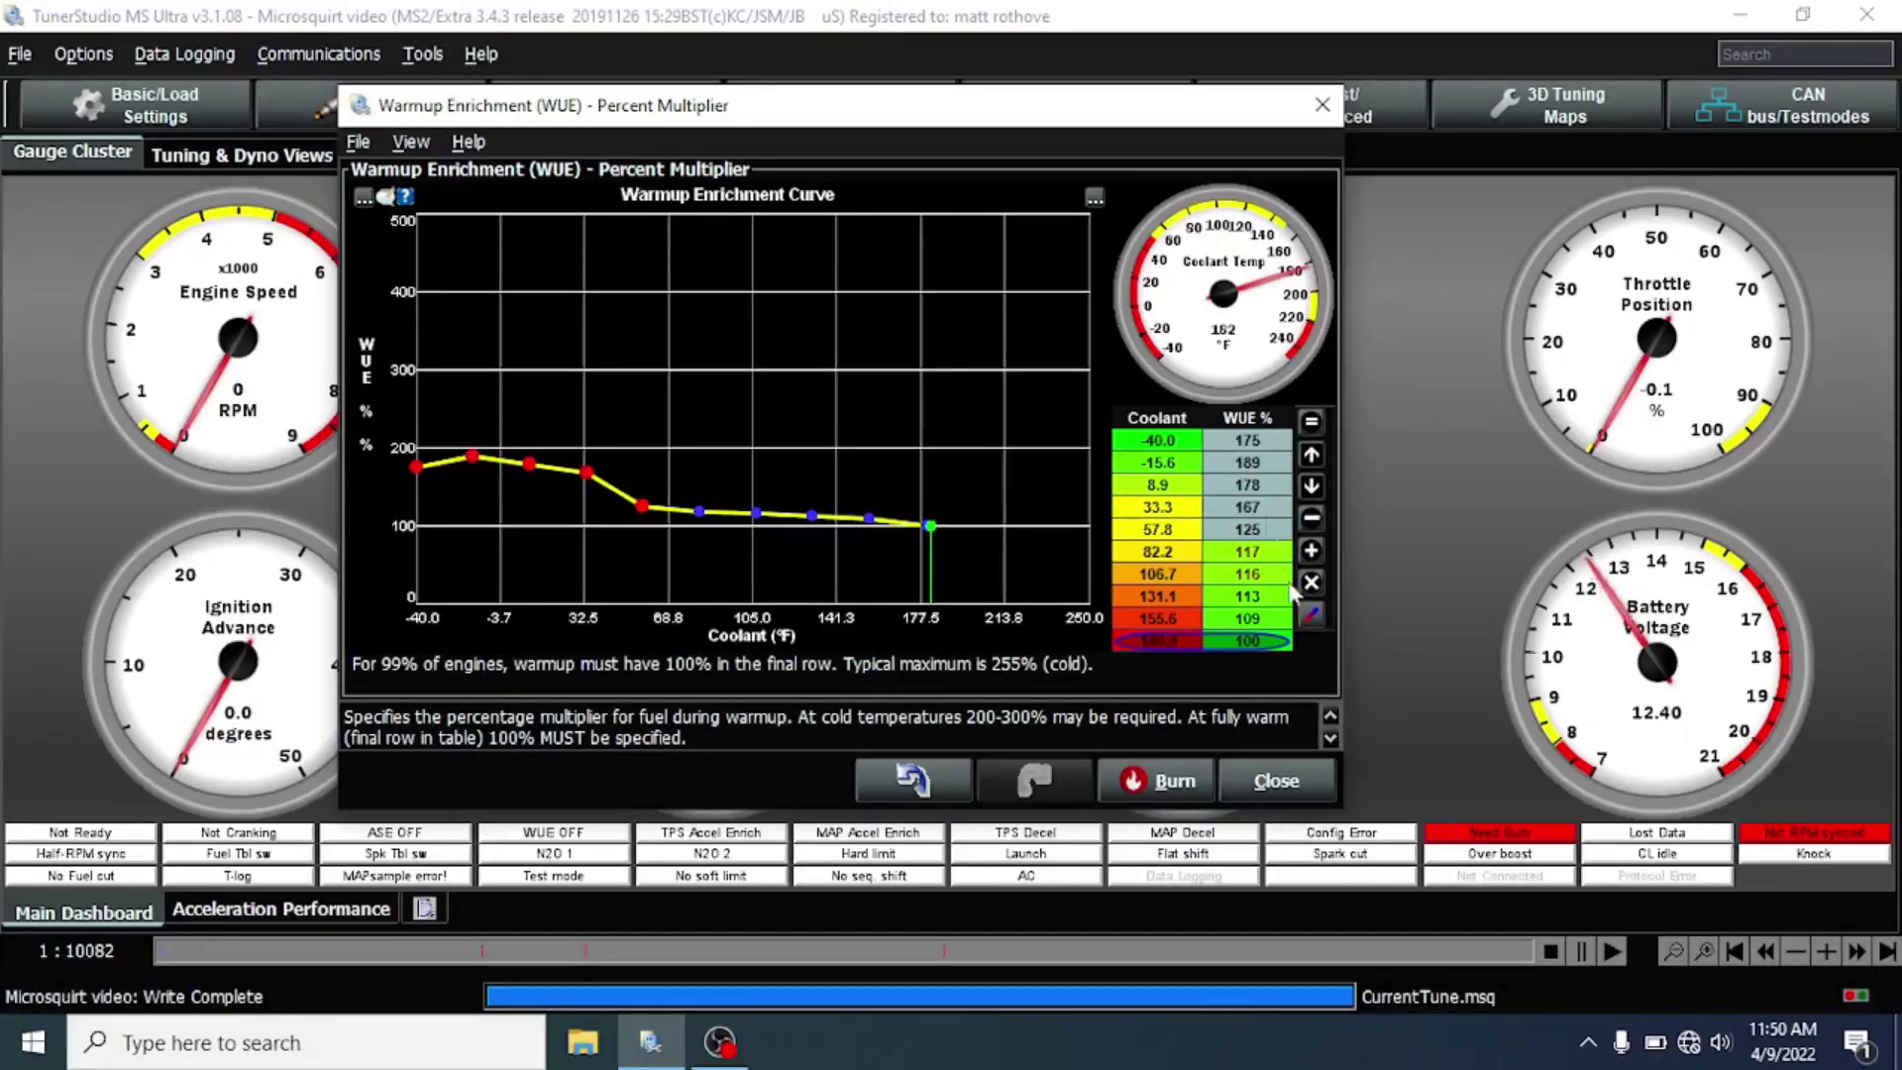
{"action": "left_click", "coordinate": [1308, 612]}
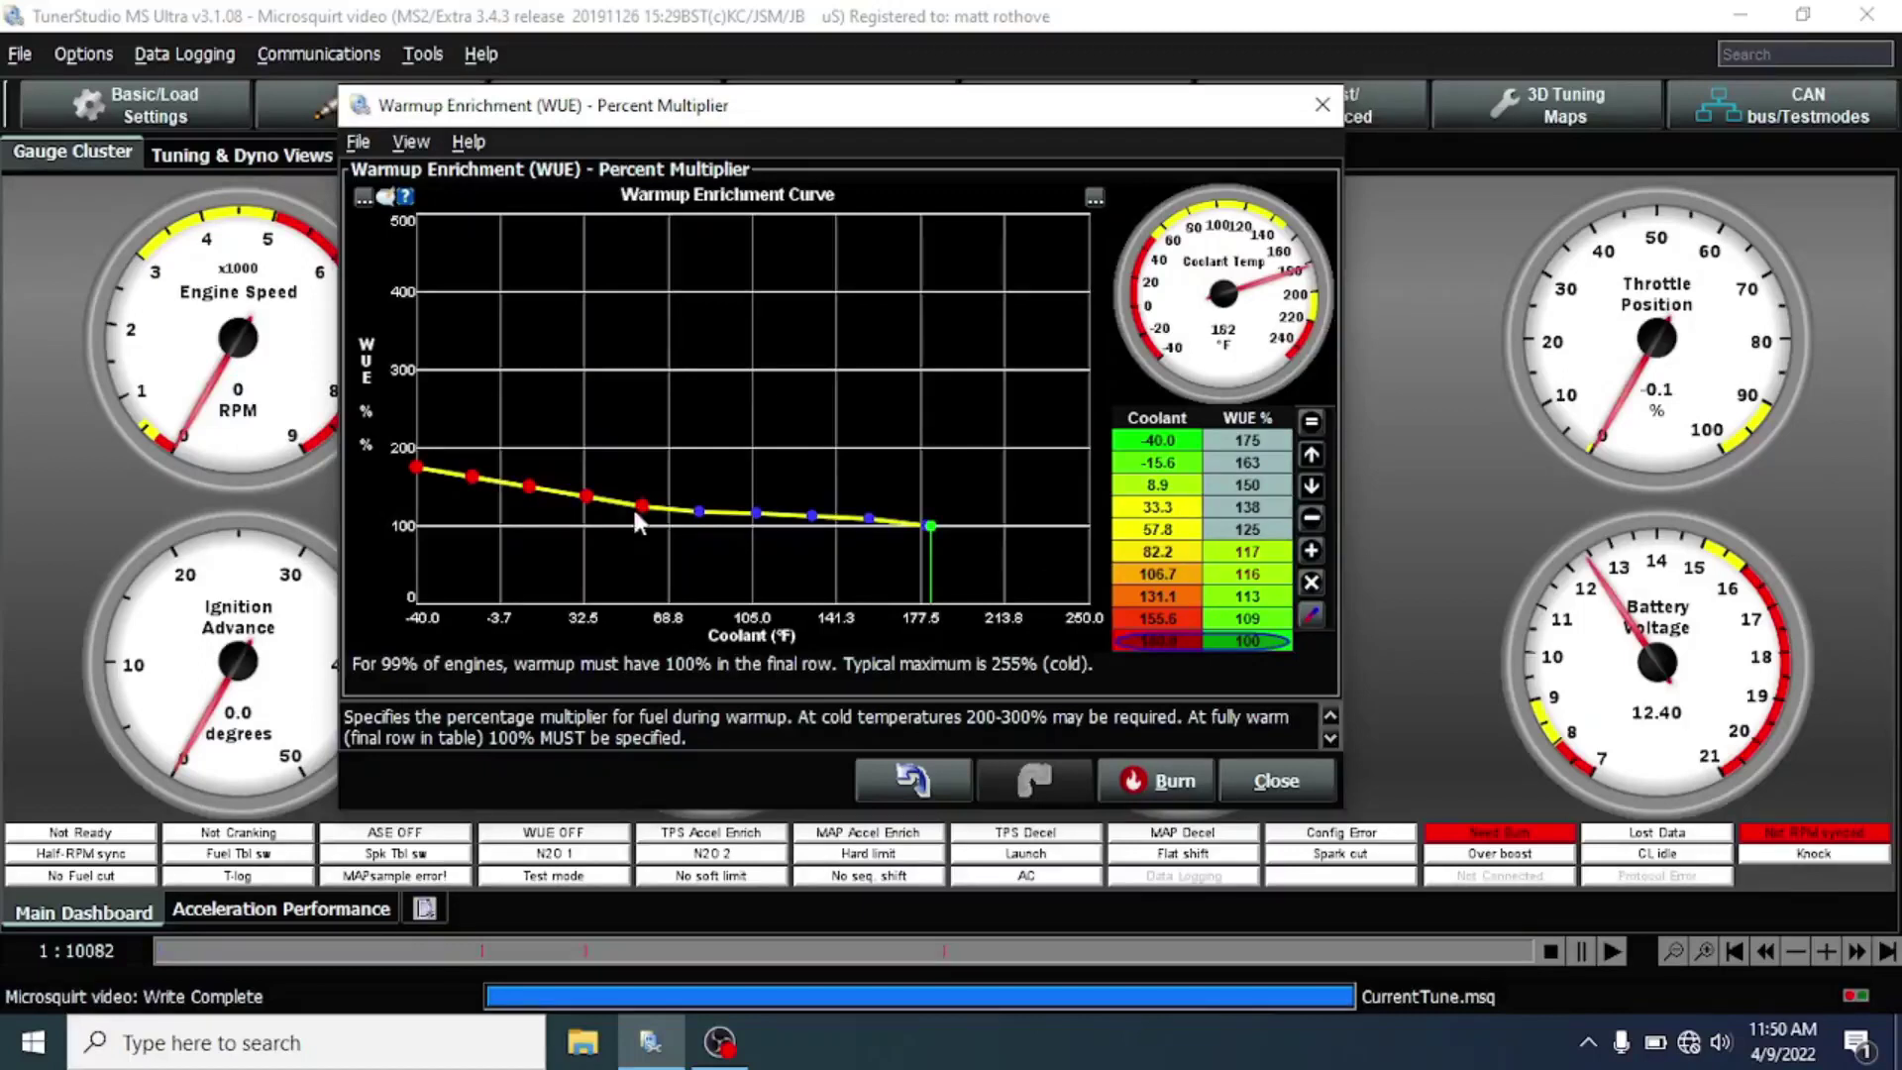
{"action": "left_click", "coordinate": [1187, 783]}
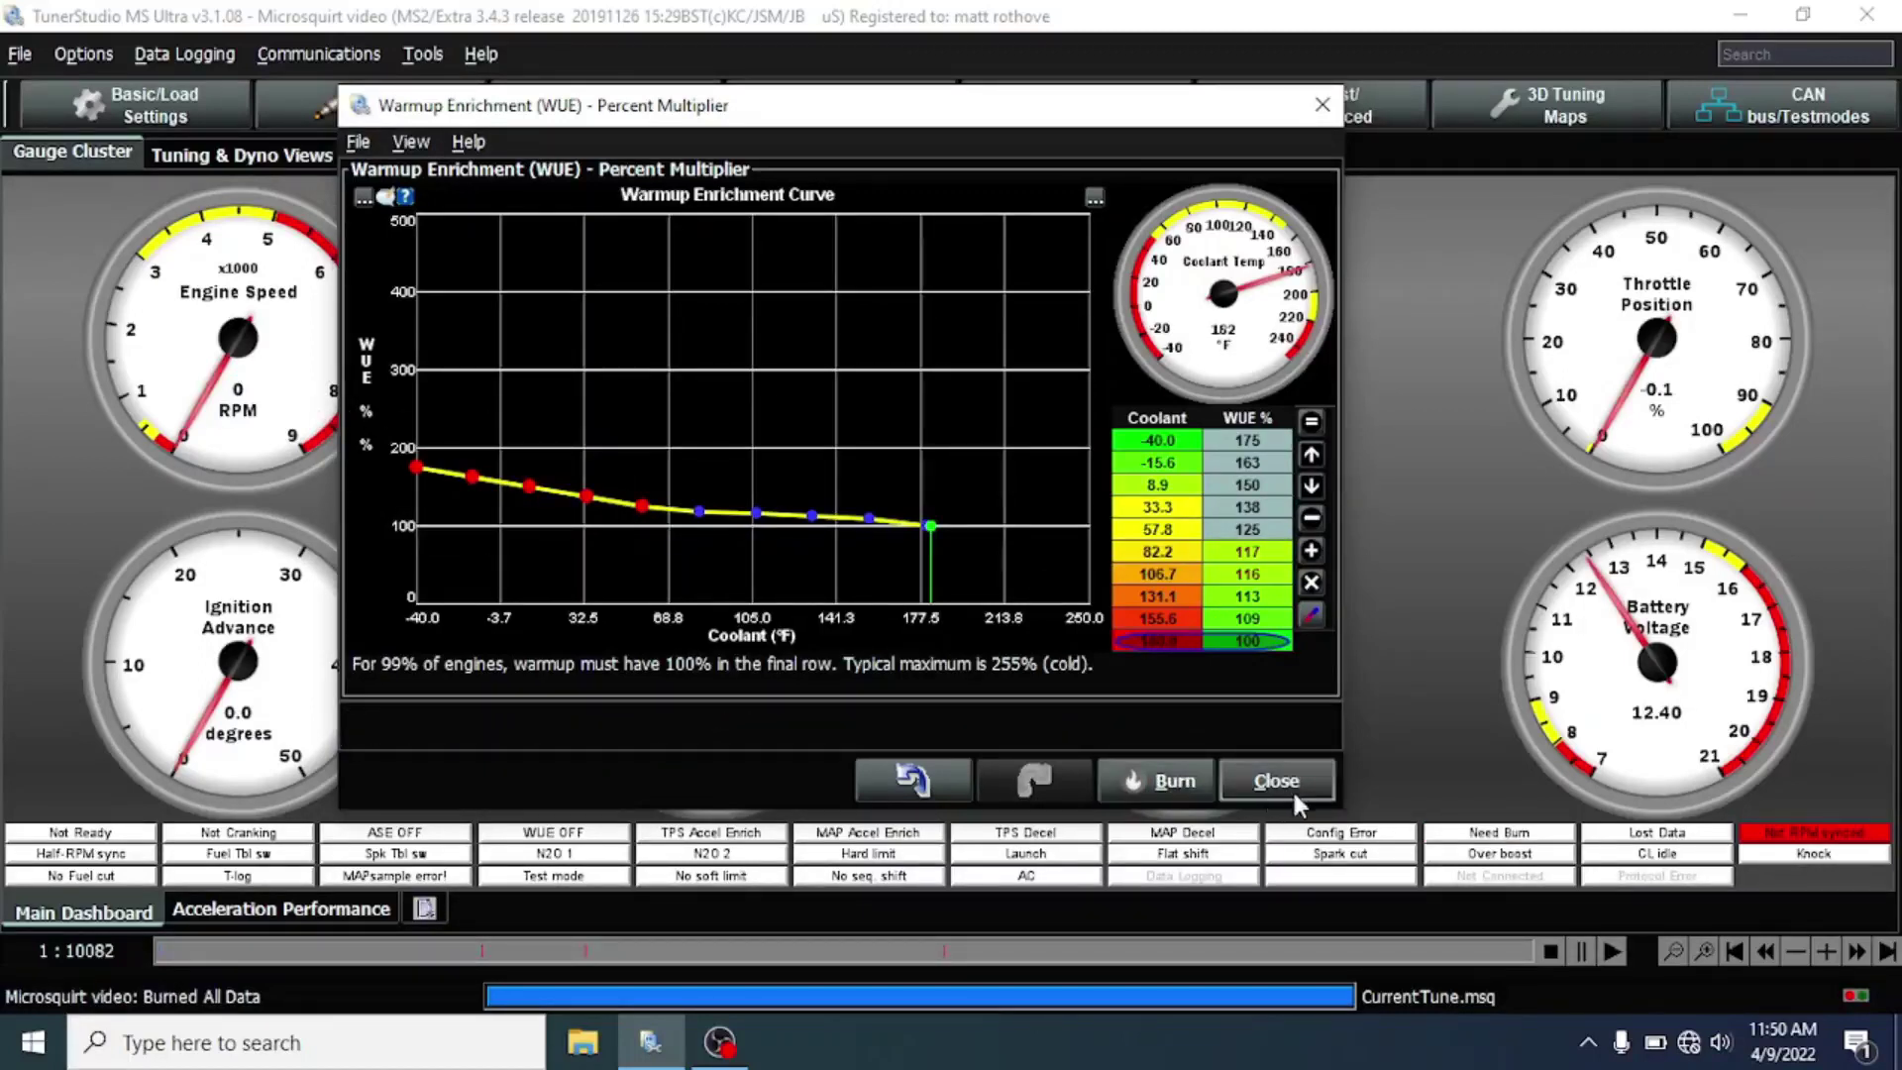
{"action": "left_click", "coordinate": [655, 551]}
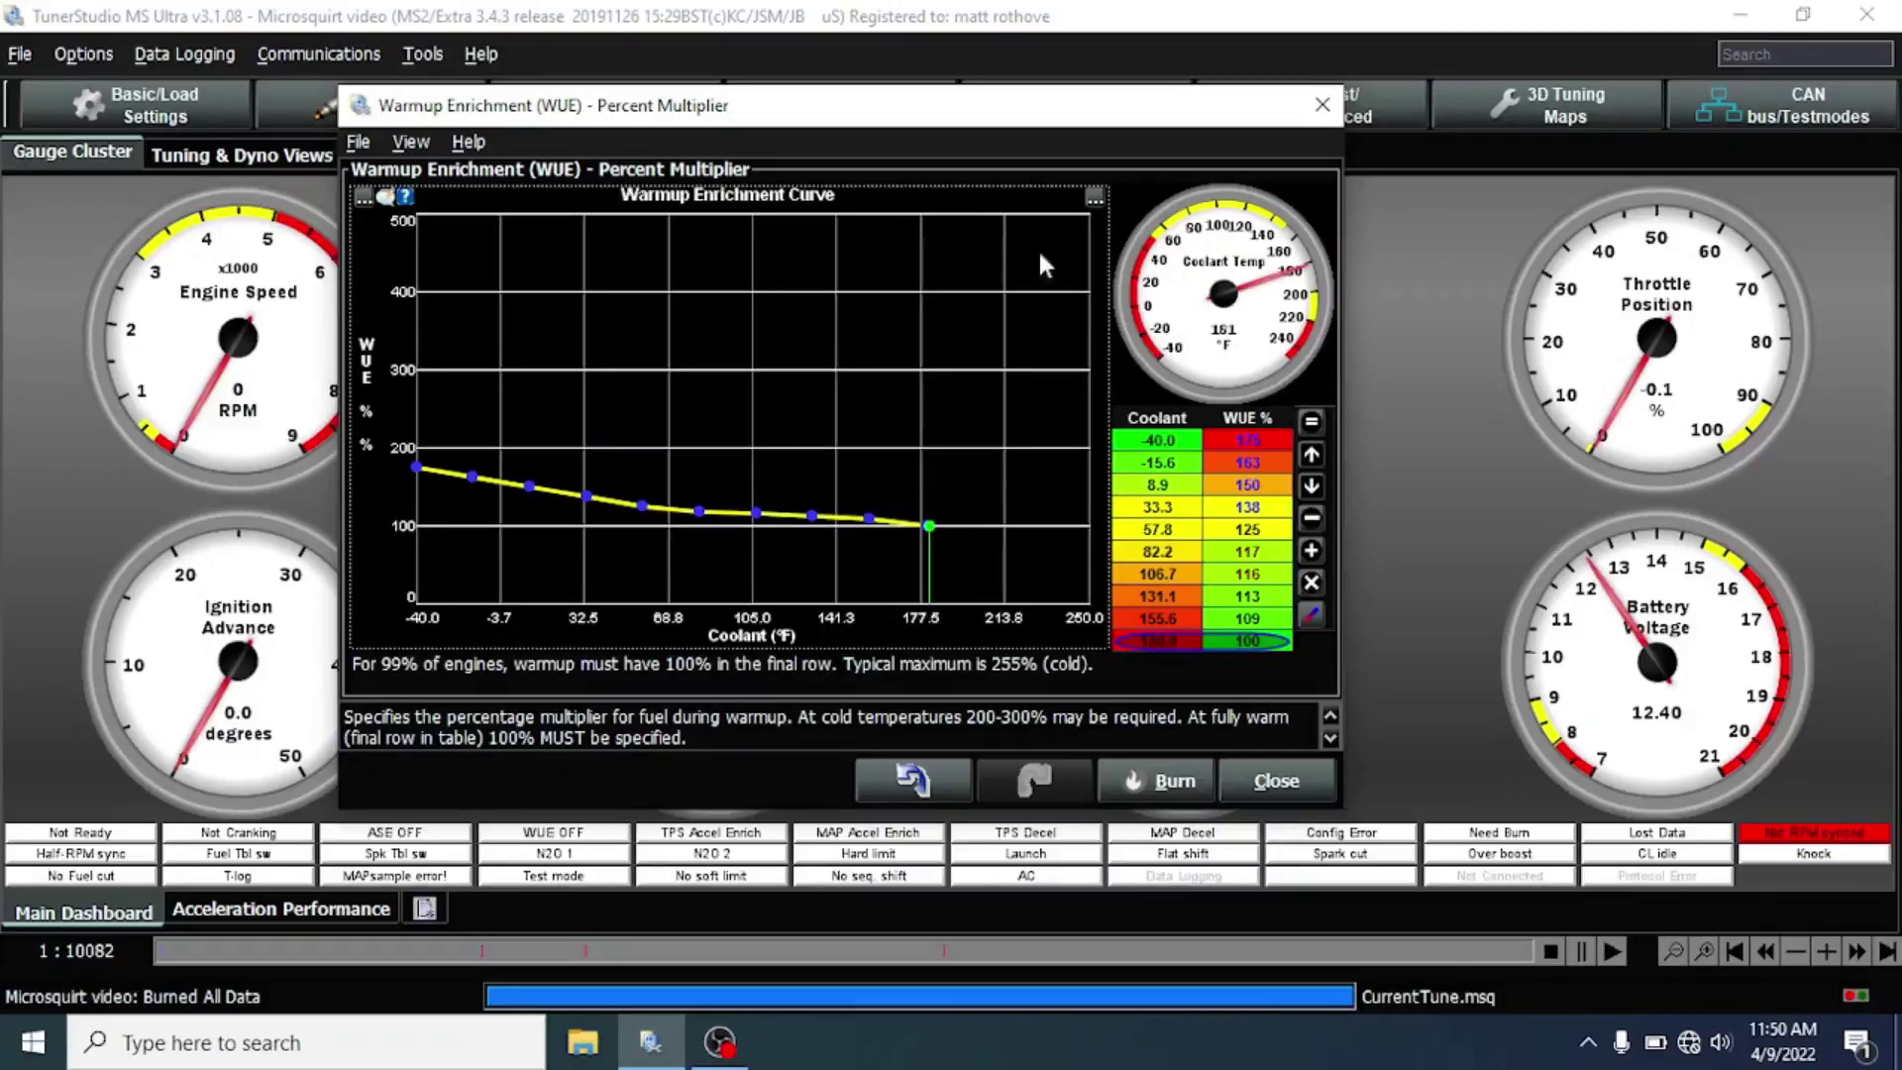
Step: Show Fuel VE Table 1 in Tune Analyze Live! with the WUE curve window moved aside
{"action": "left_click", "coordinate": [1321, 105]}
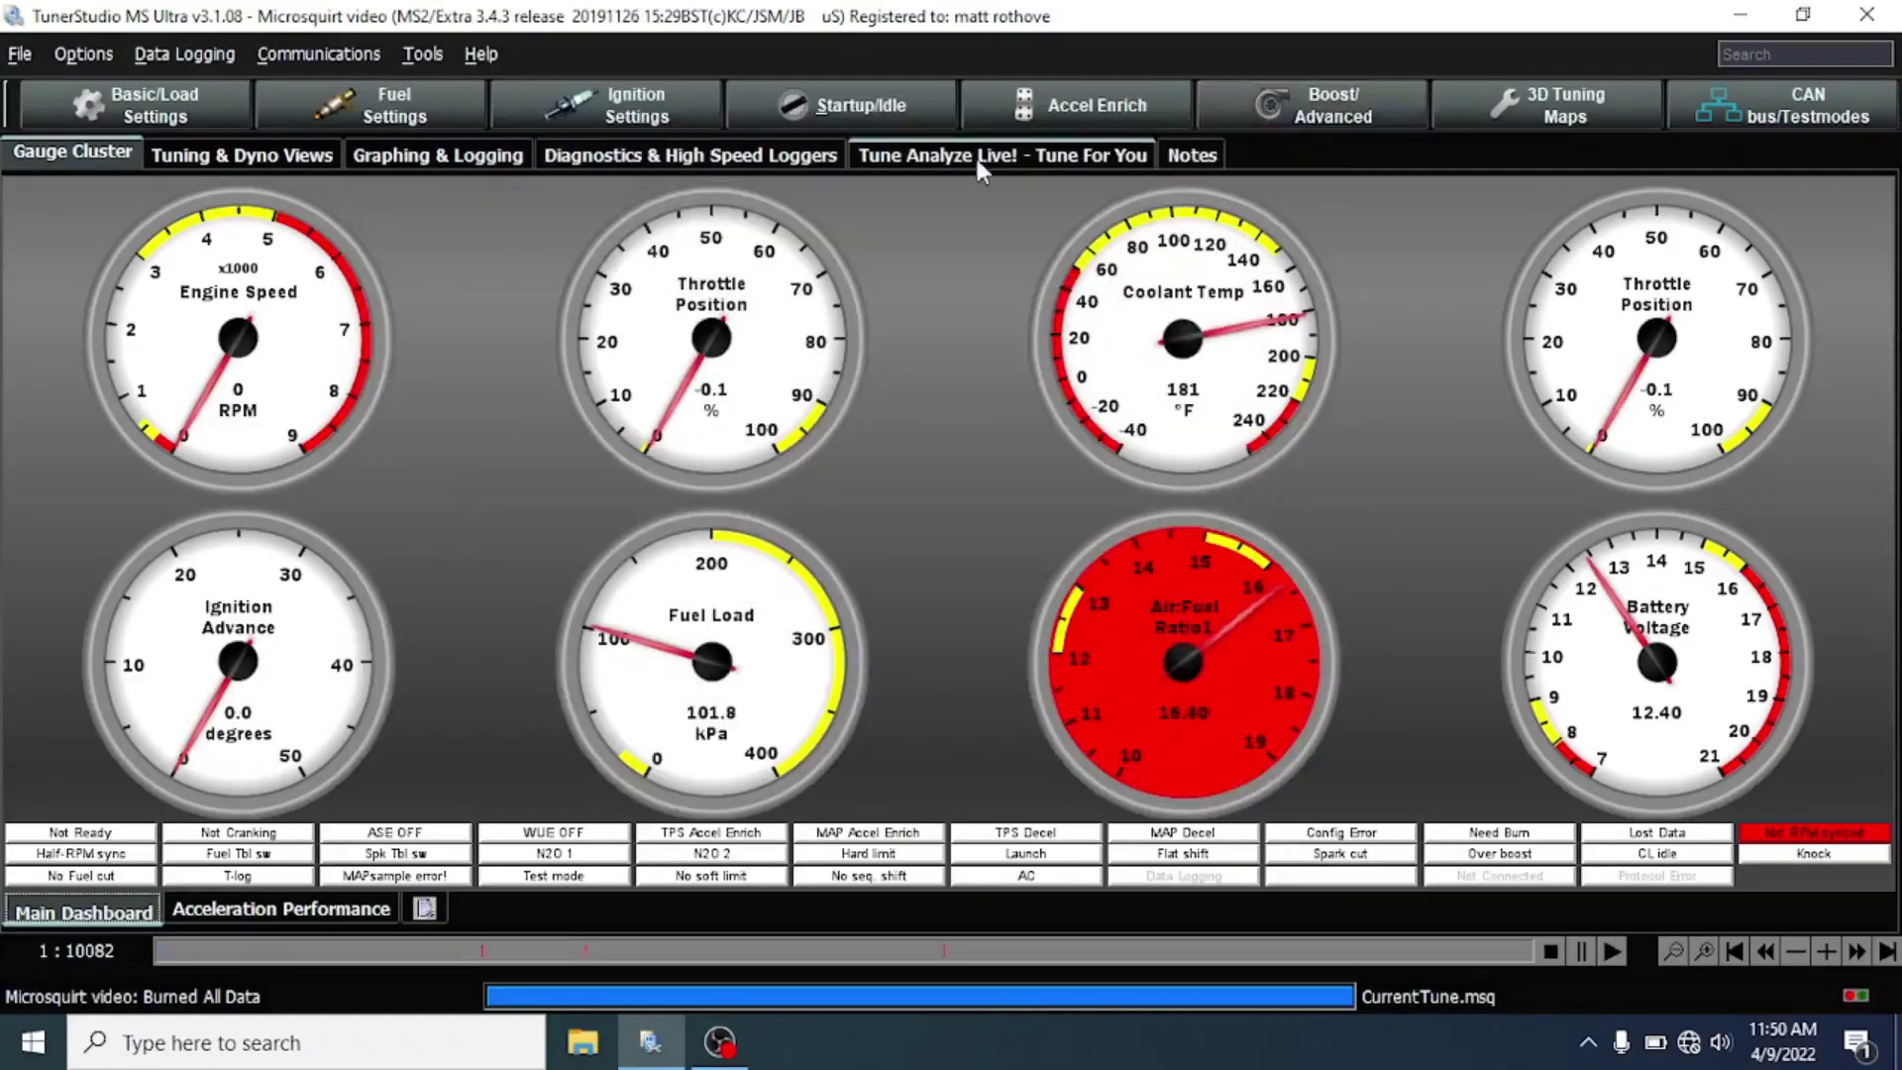
{"action": "left_click", "coordinate": [975, 152]}
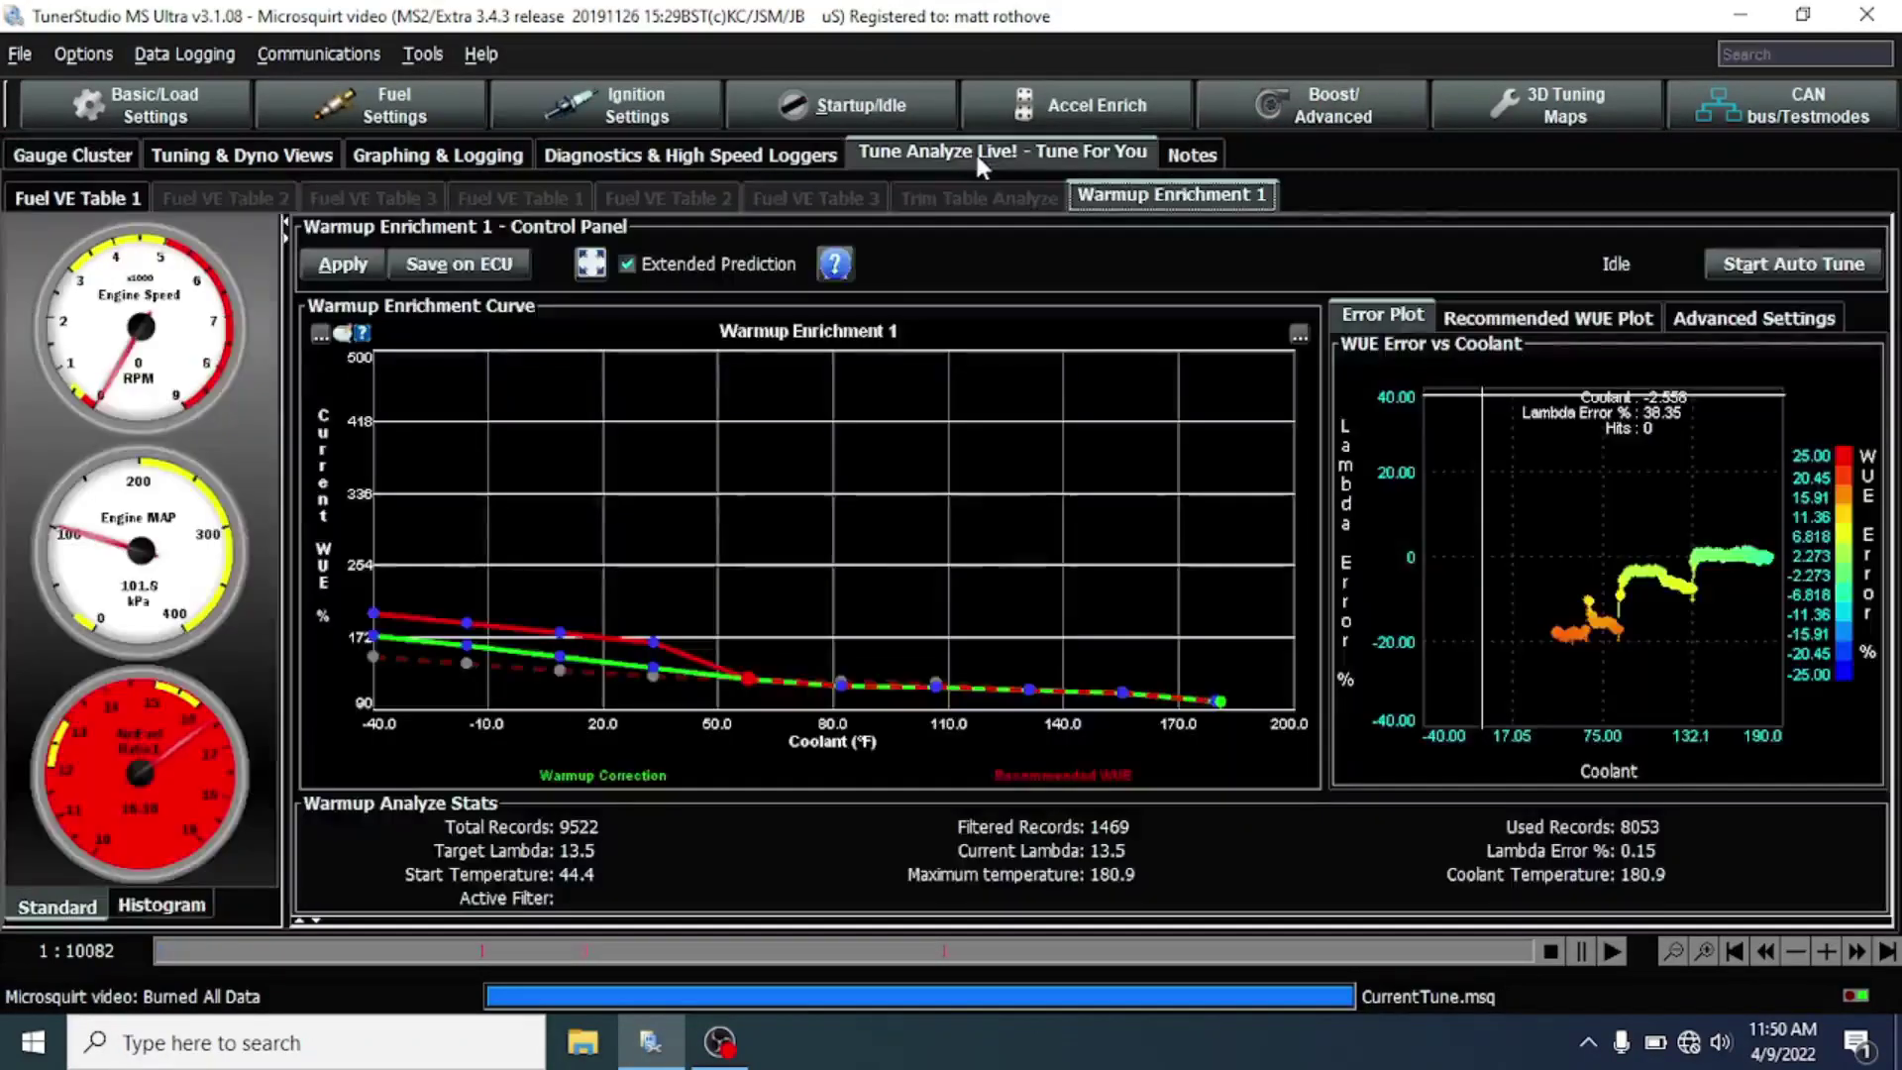
{"action": "left_click", "coordinate": [903, 101]}
{"action": "left_click", "coordinate": [842, 279]}
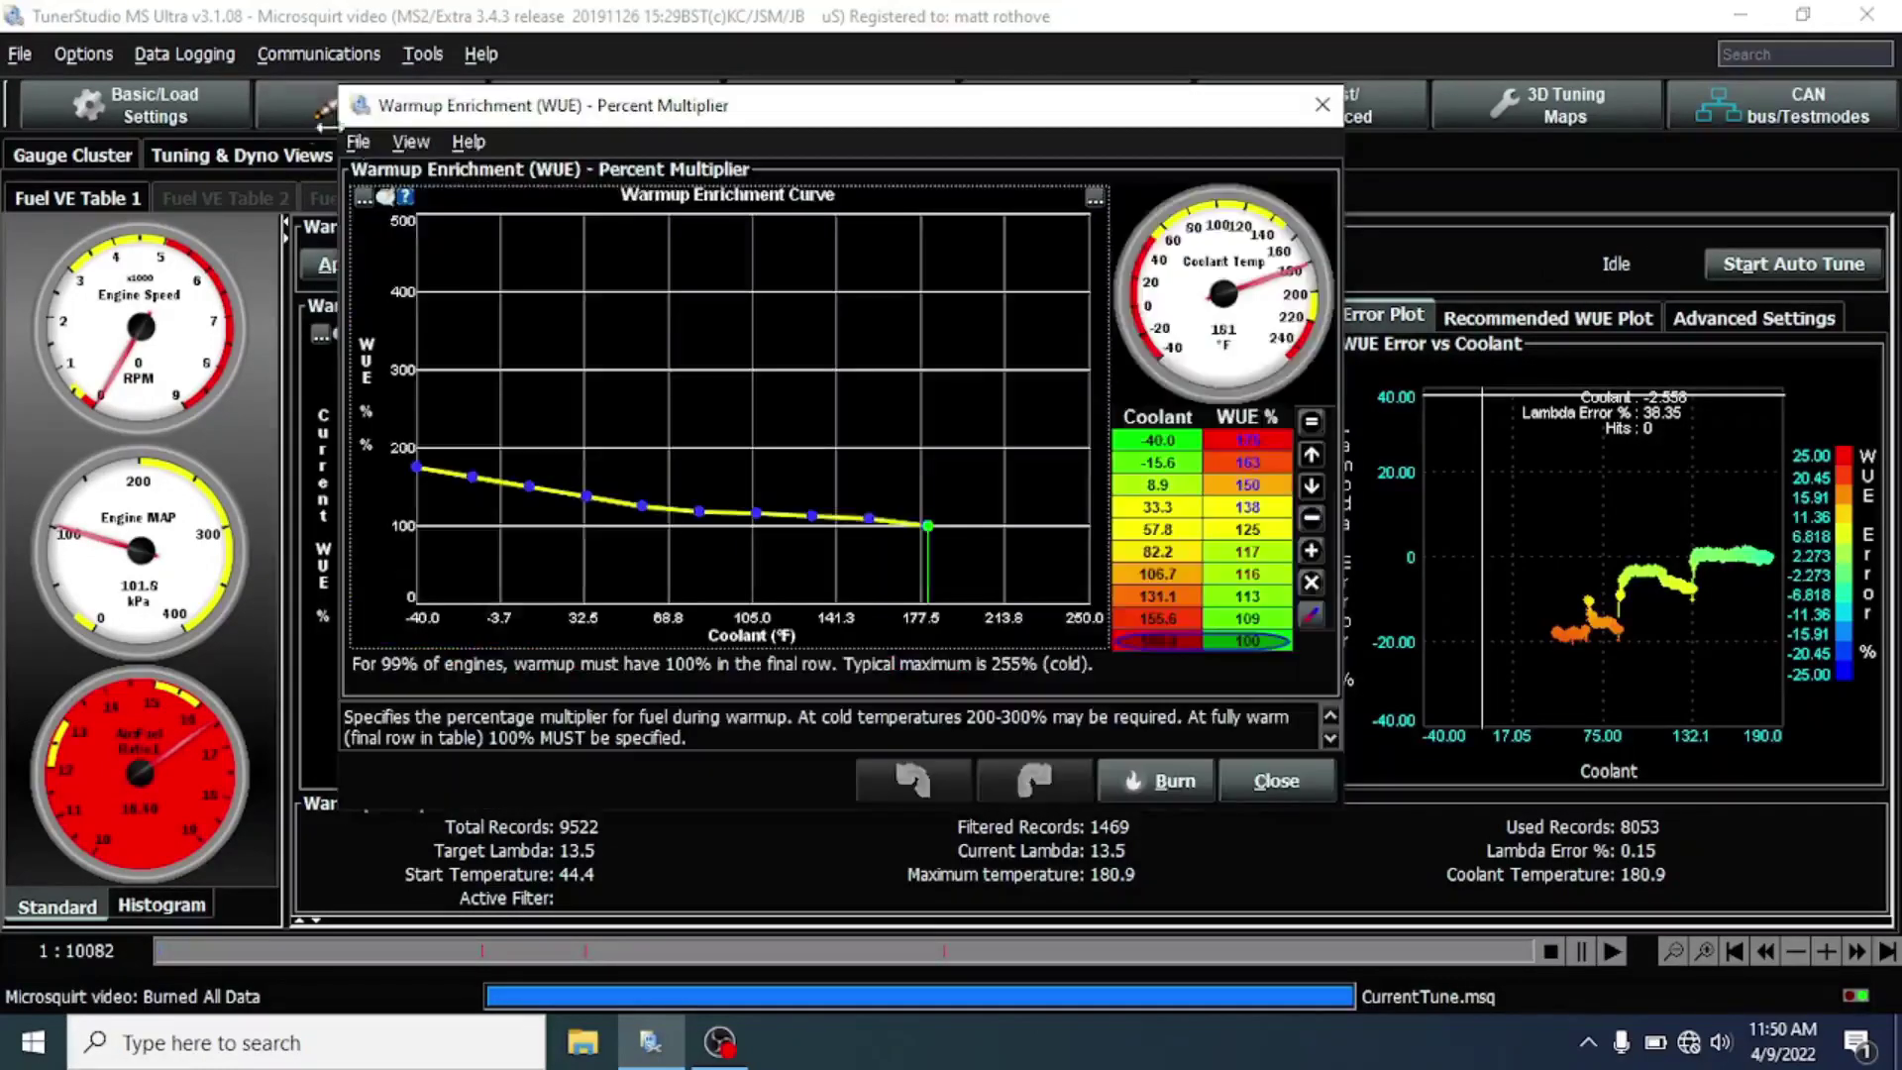
{"action": "left_click_drag", "start_coordinate": [463, 124], "coordinate": [1214, 371]}
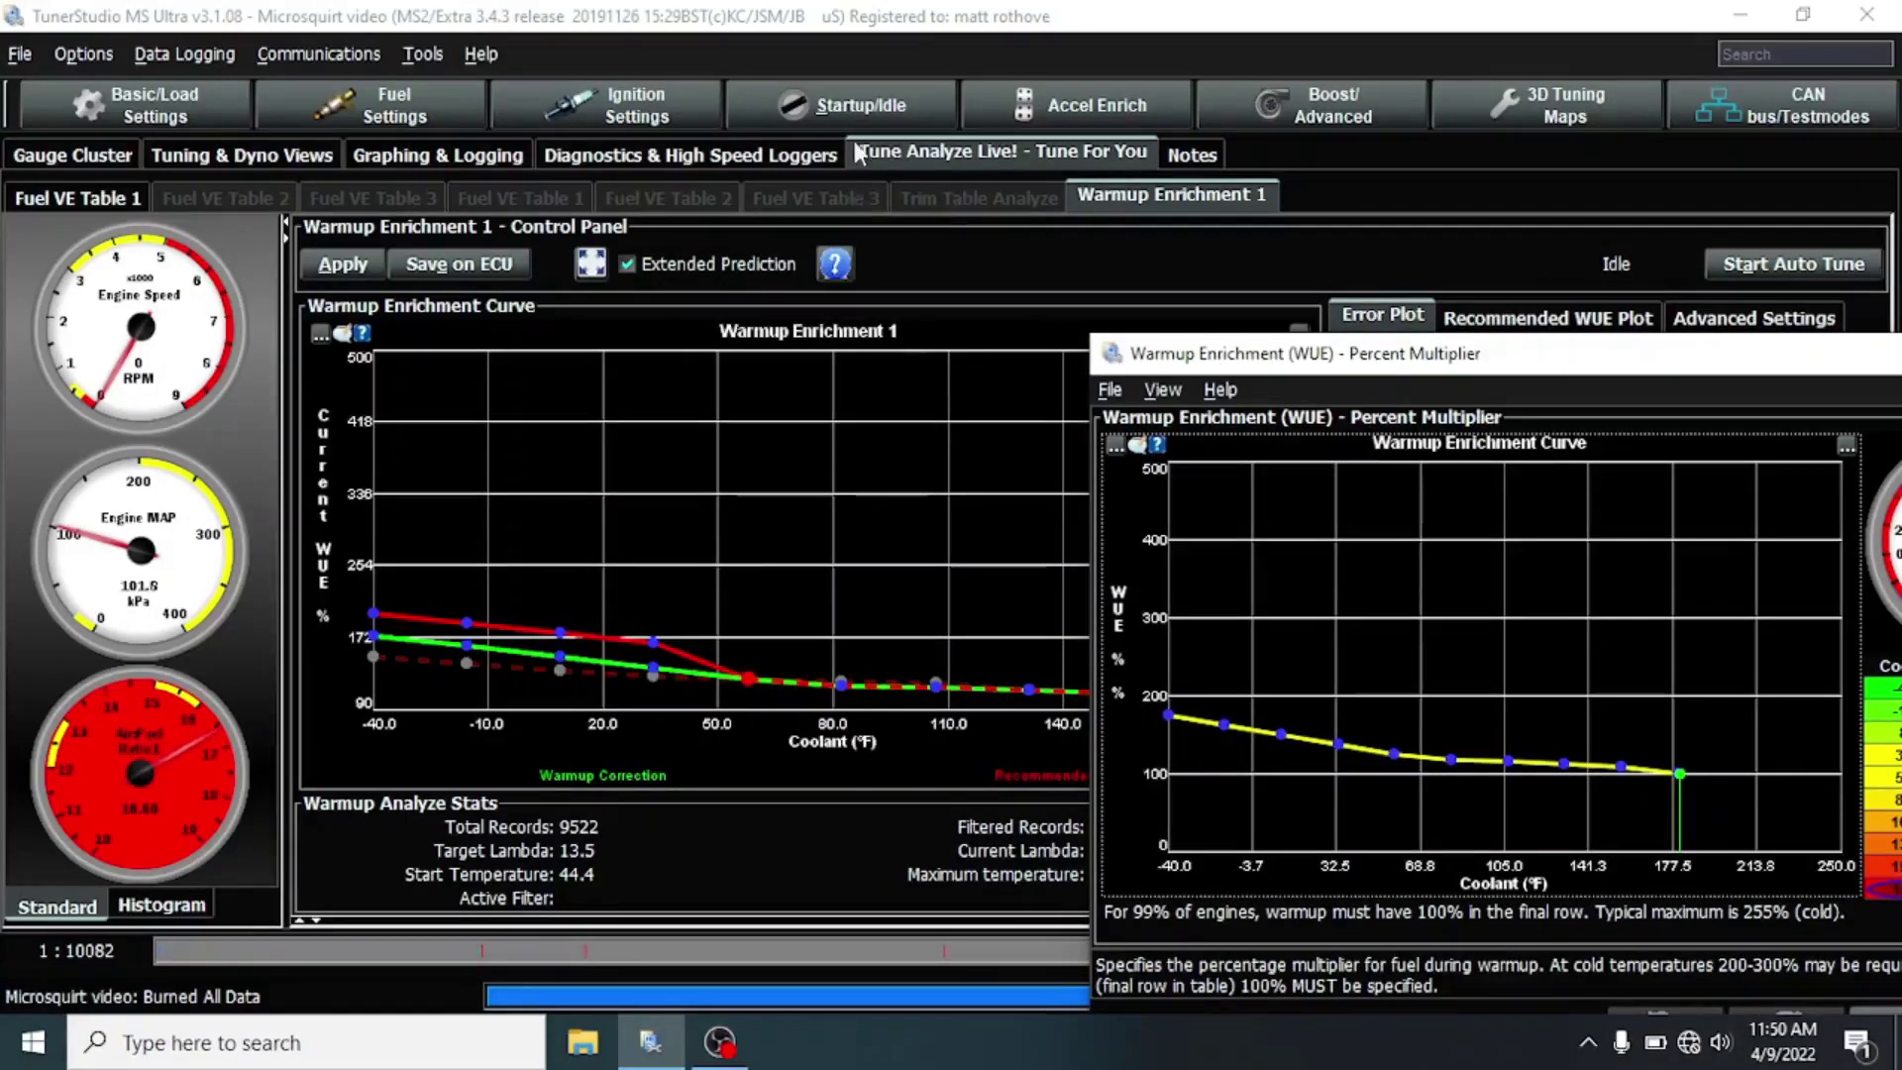
{"action": "left_click", "coordinate": [89, 198]}
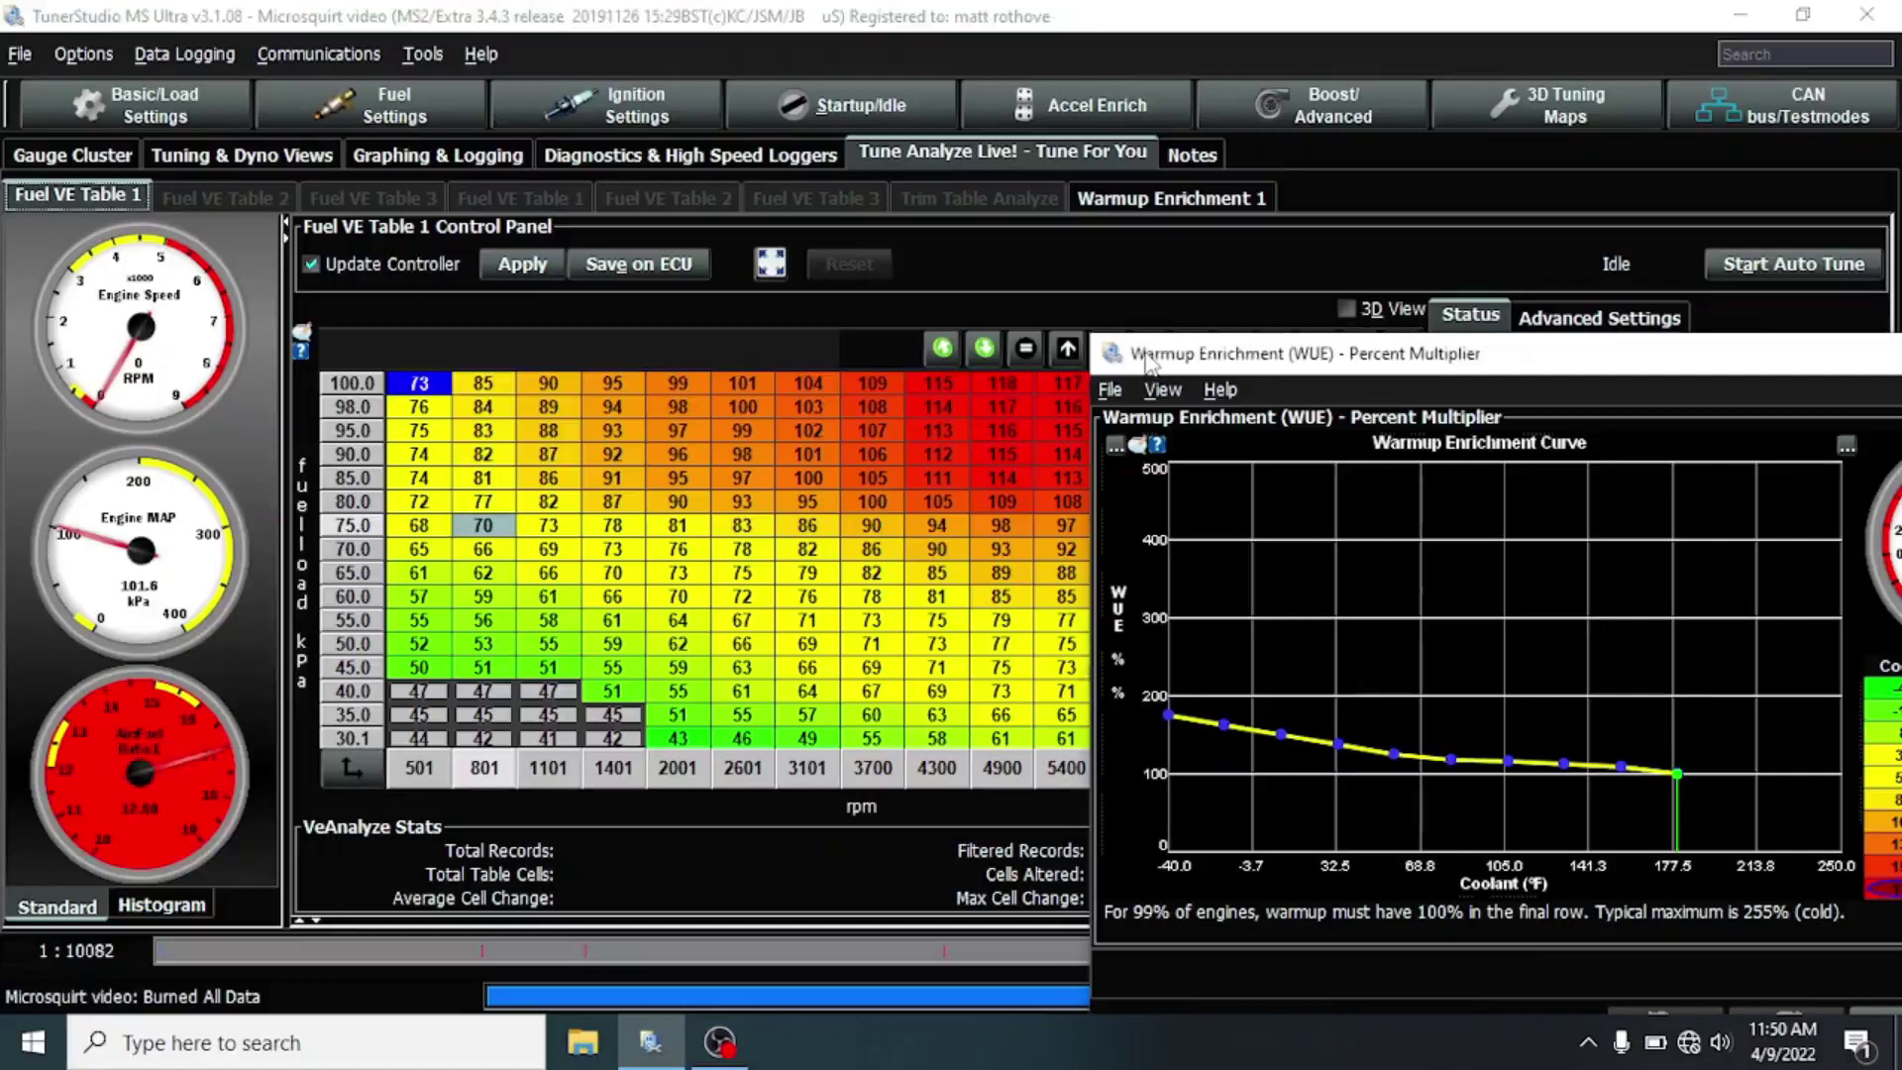
Step: Move the warm-up curve window off the VE table, then close it
{"action": "left_click_drag", "start_coordinate": [1147, 356], "coordinate": [1602, 496]}
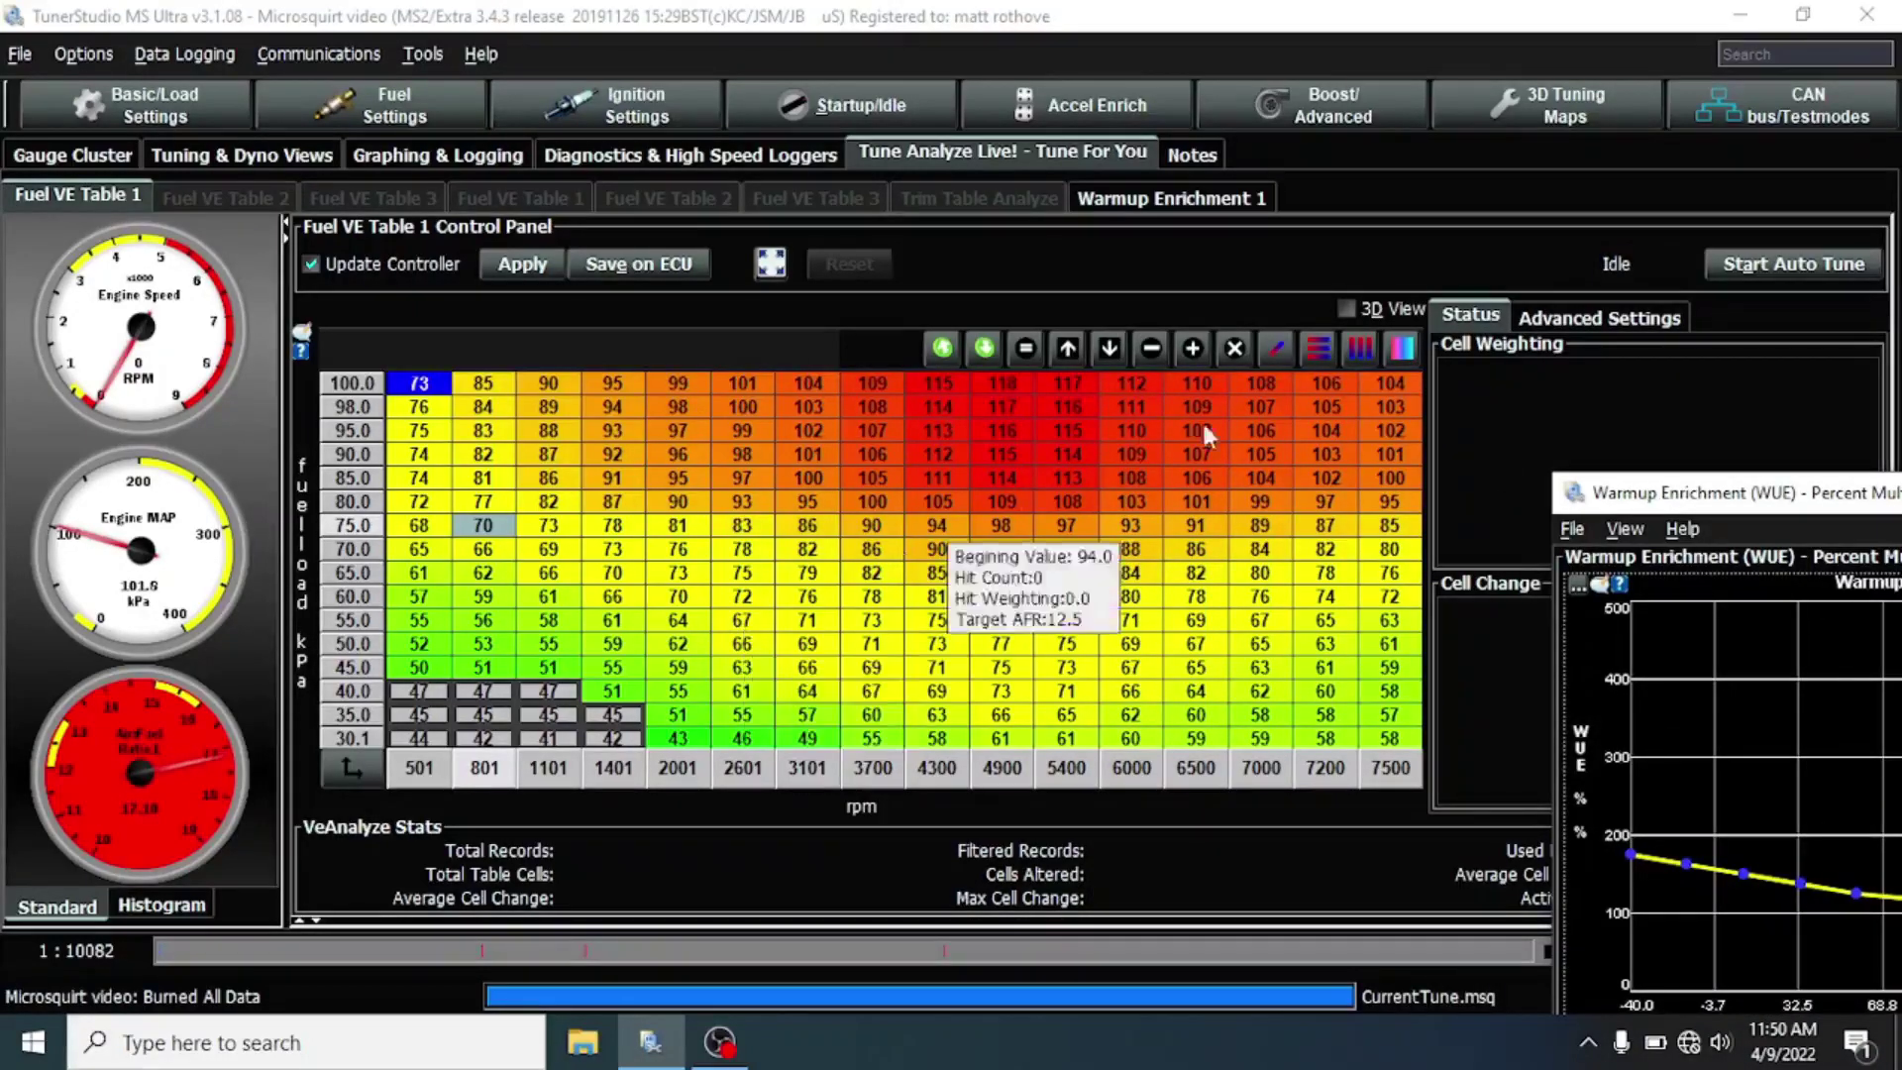
{"action": "left_click_drag", "start_coordinate": [1622, 505], "coordinate": [593, 238]}
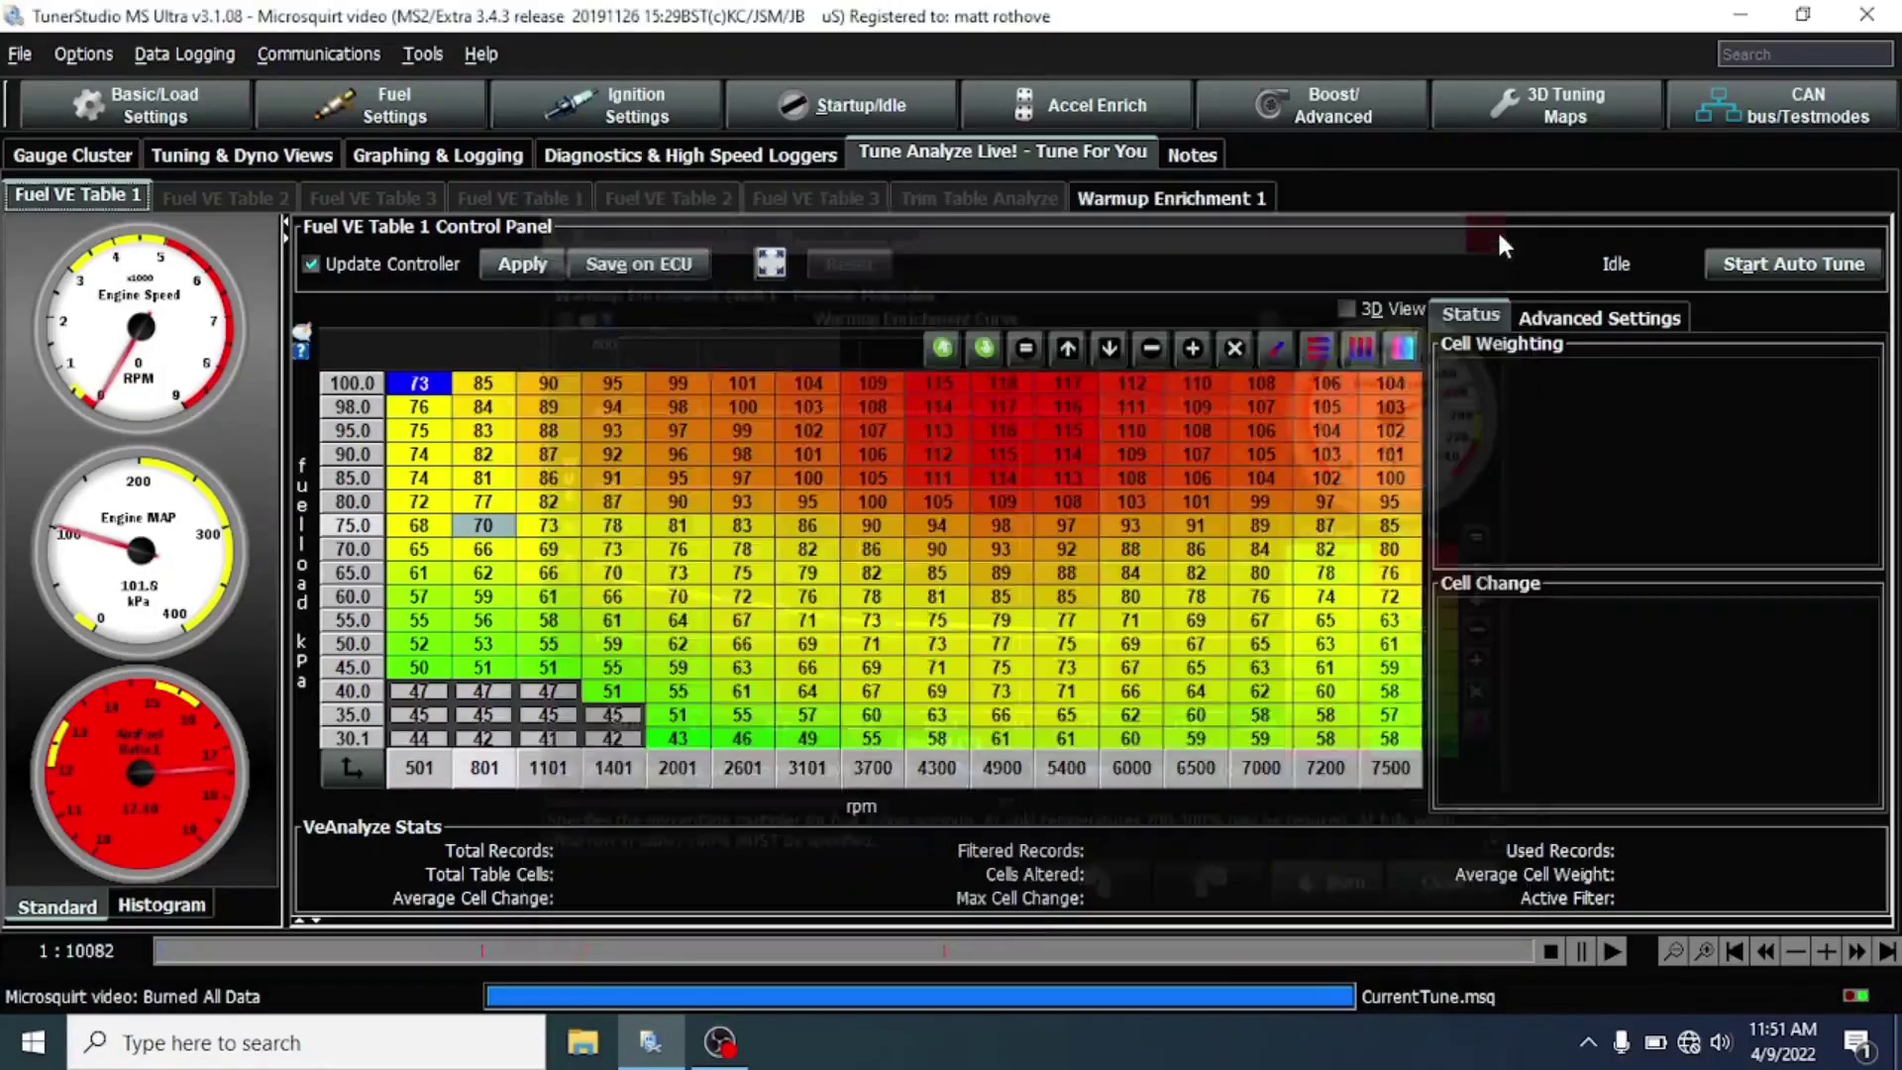
{"action": "left_click", "coordinate": [1505, 222]}
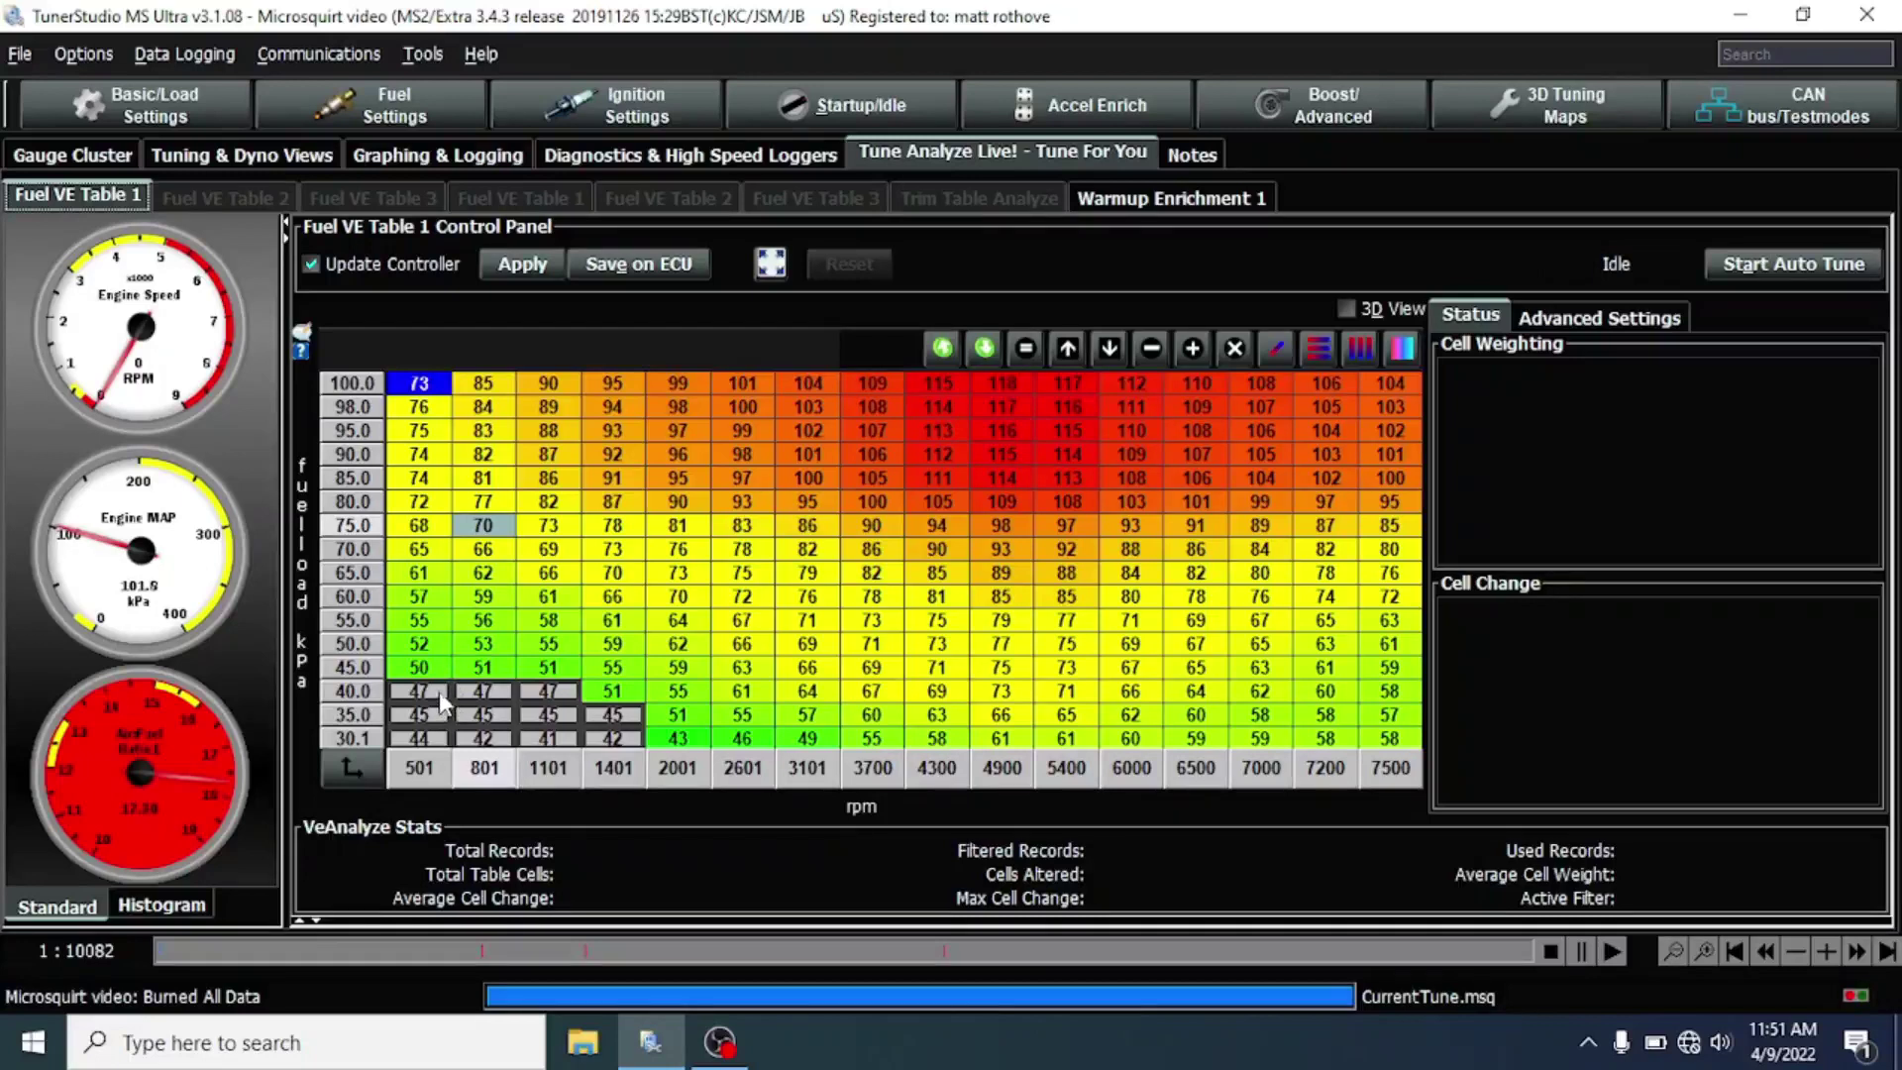
Step: Set the Fuel VE Table 1 cell at 100 kPa, 501 rpm from 76 to 73
{"action": "left_click_drag", "start_coordinate": [438, 691], "coordinate": [627, 745]}
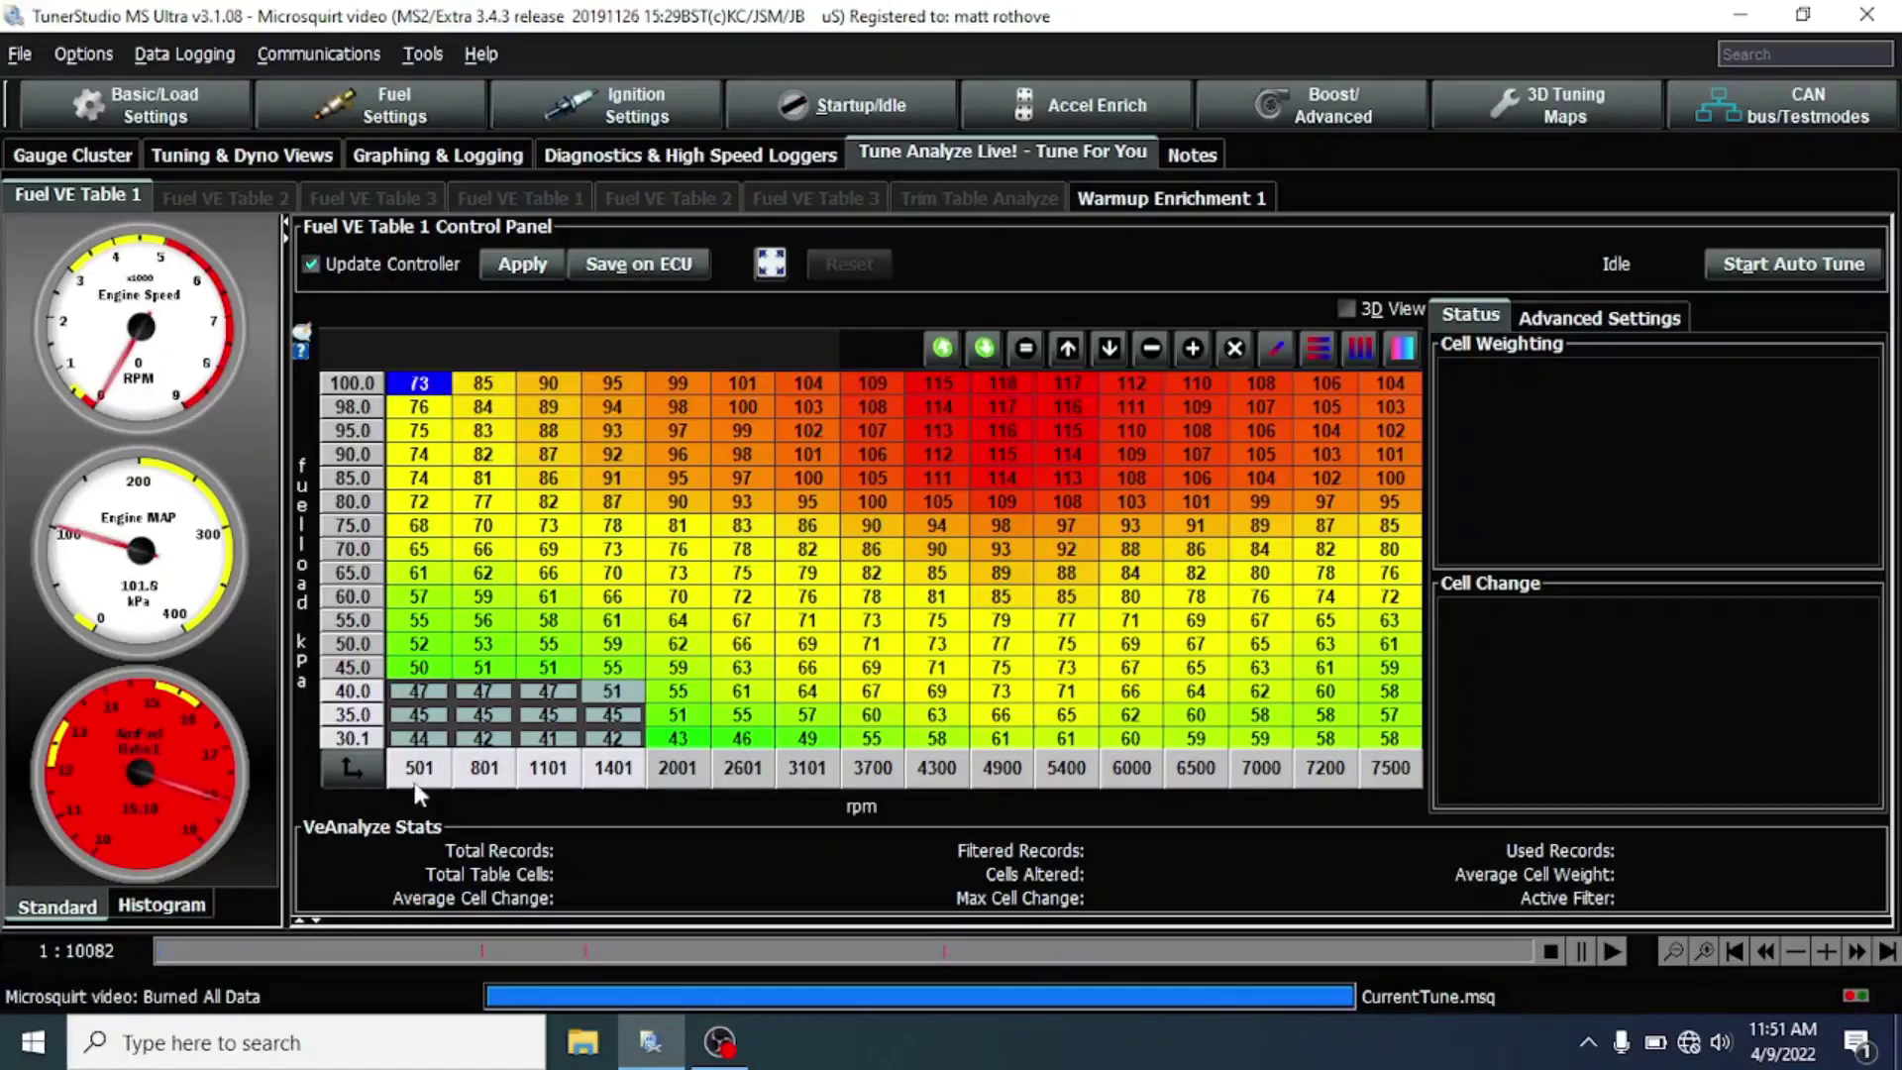
{"action": "double_click", "coordinate": [421, 387]}
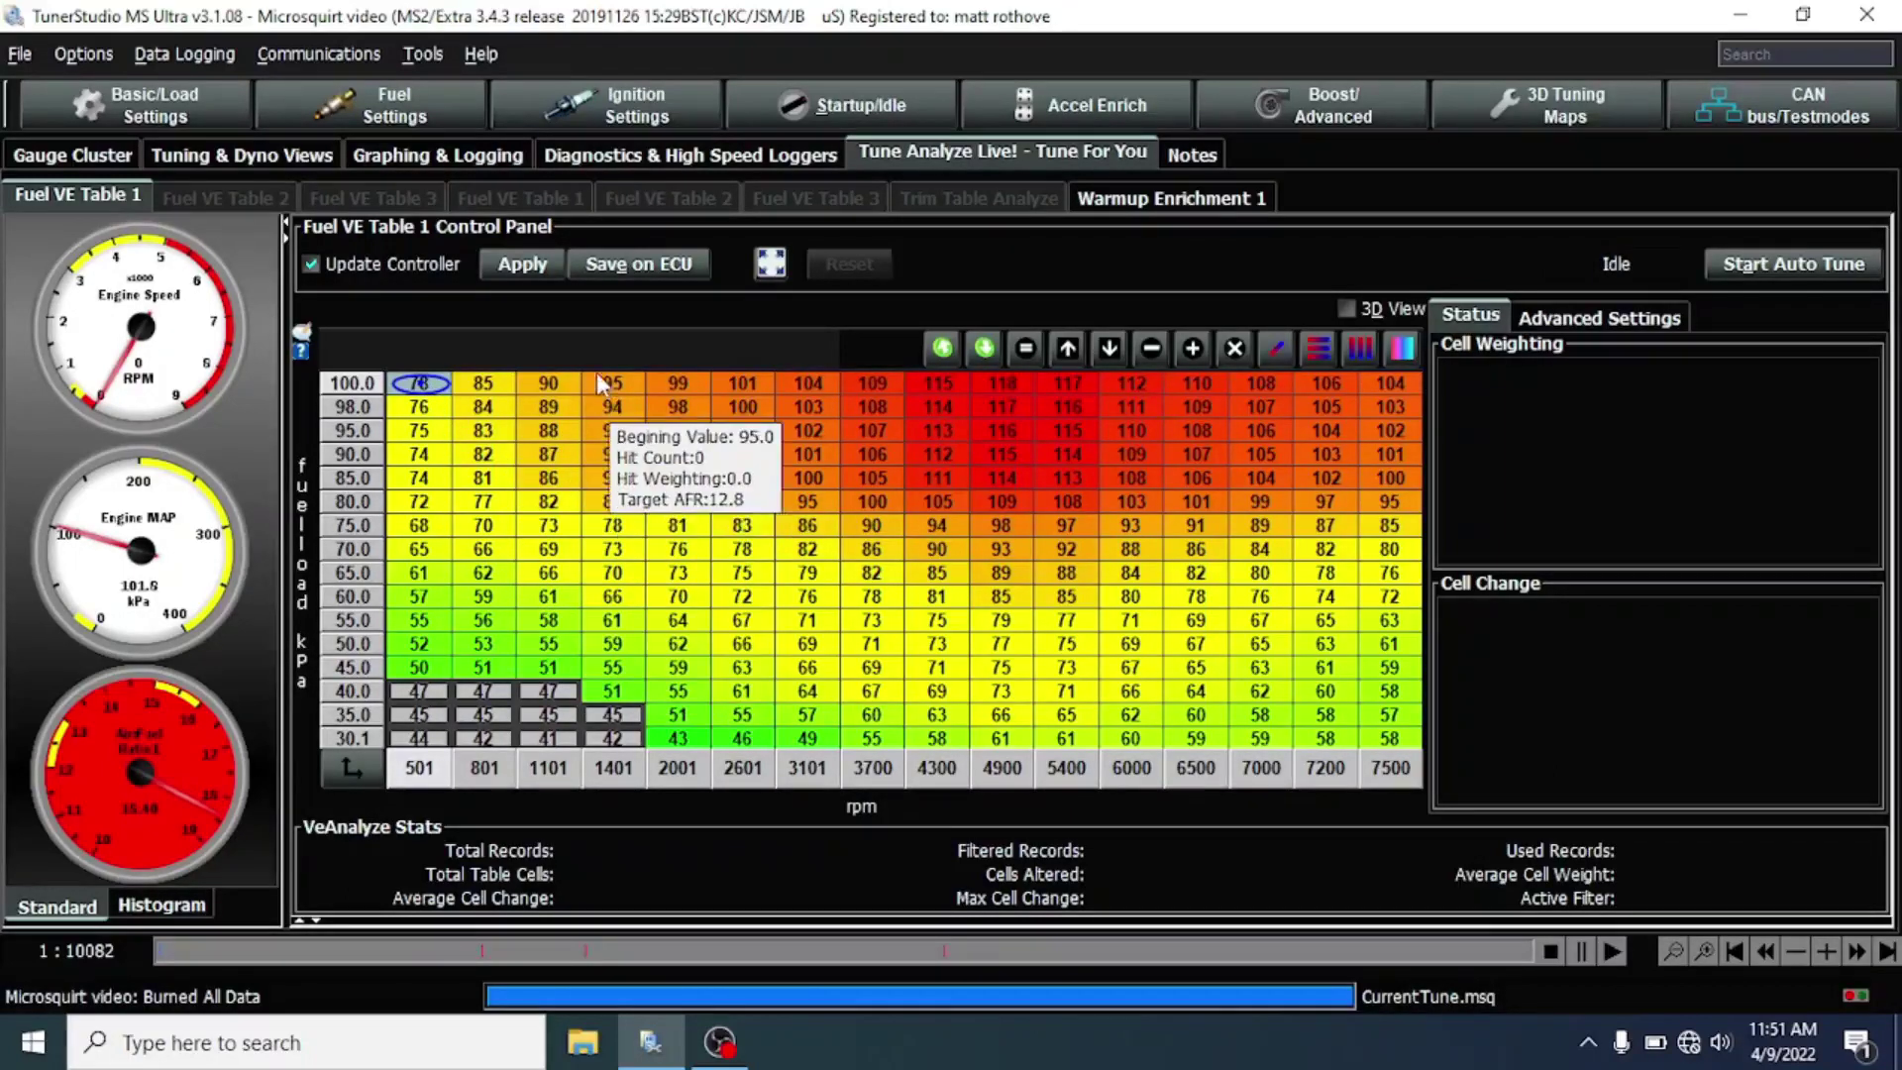
{"action": "type", "text": "73"}
{"action": "key", "text": "Return"}
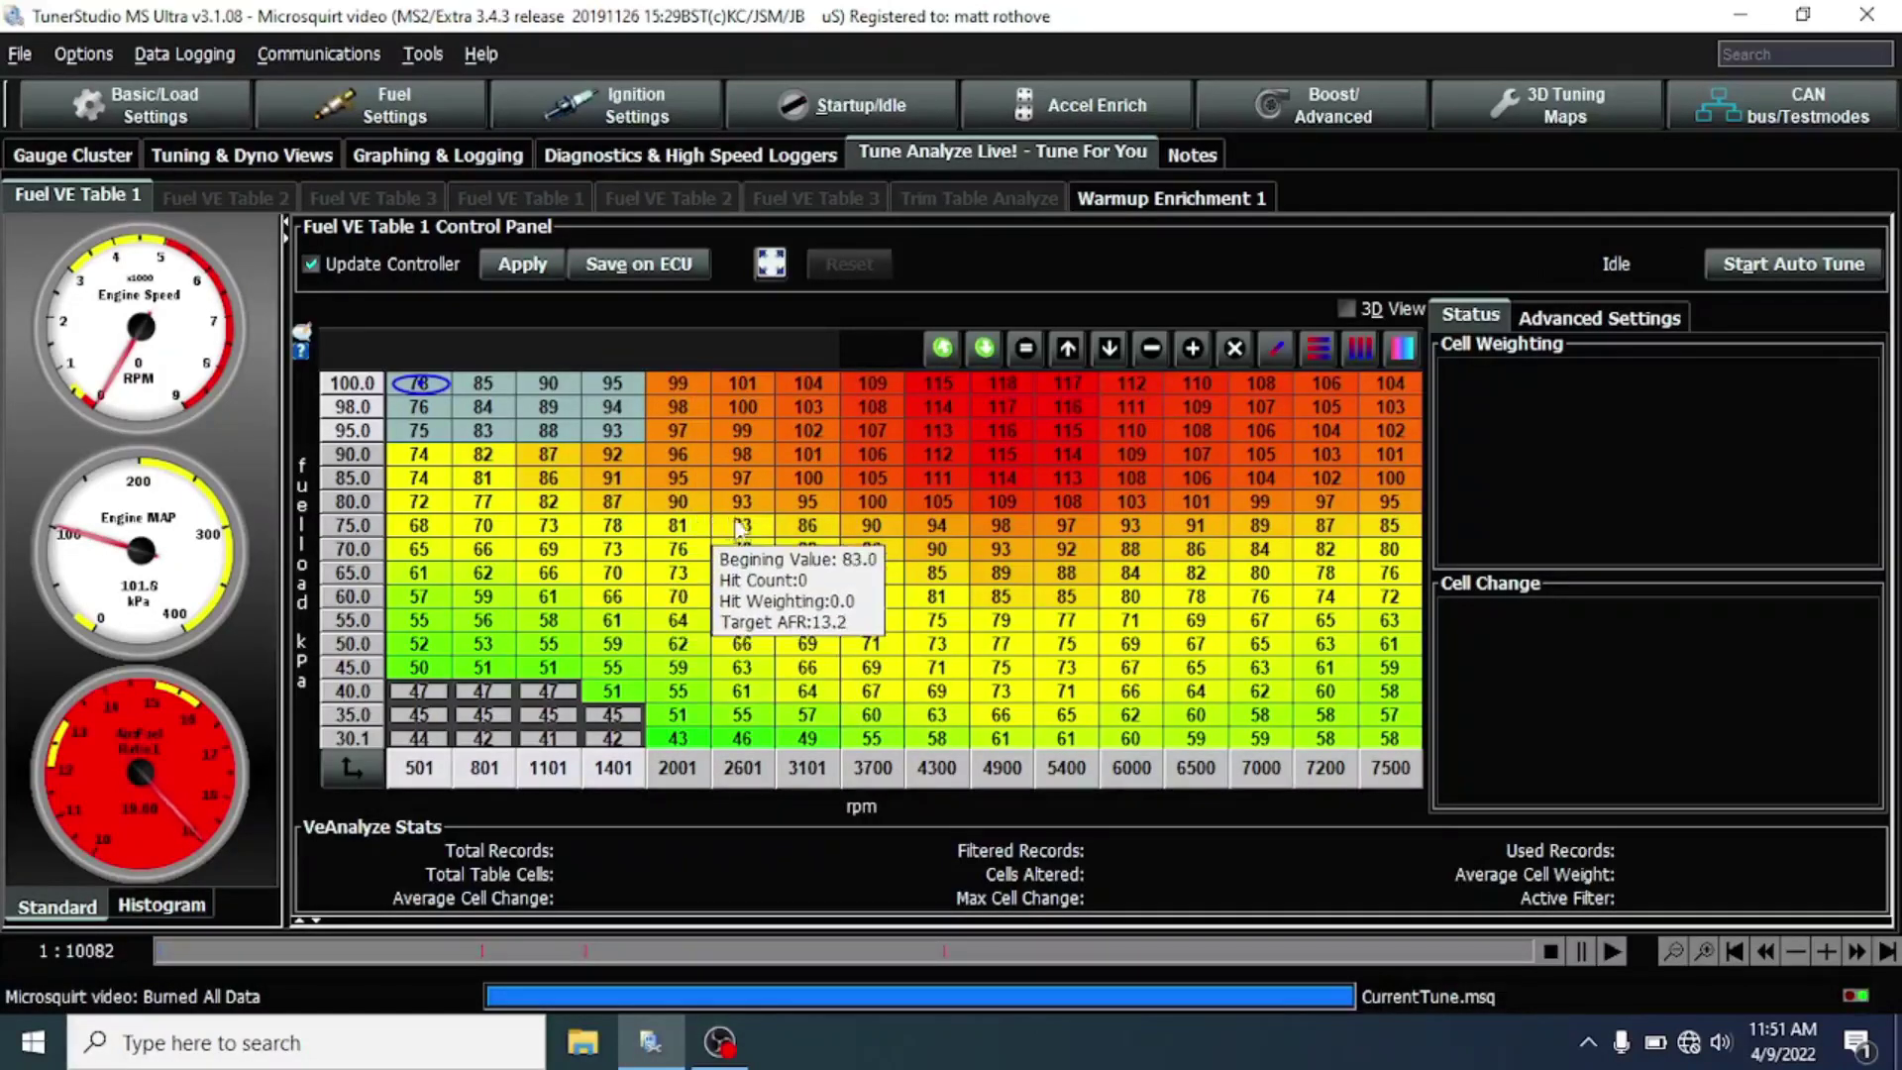
{"action": "left_click_drag", "start_coordinate": [693, 384], "coordinate": [754, 432]}
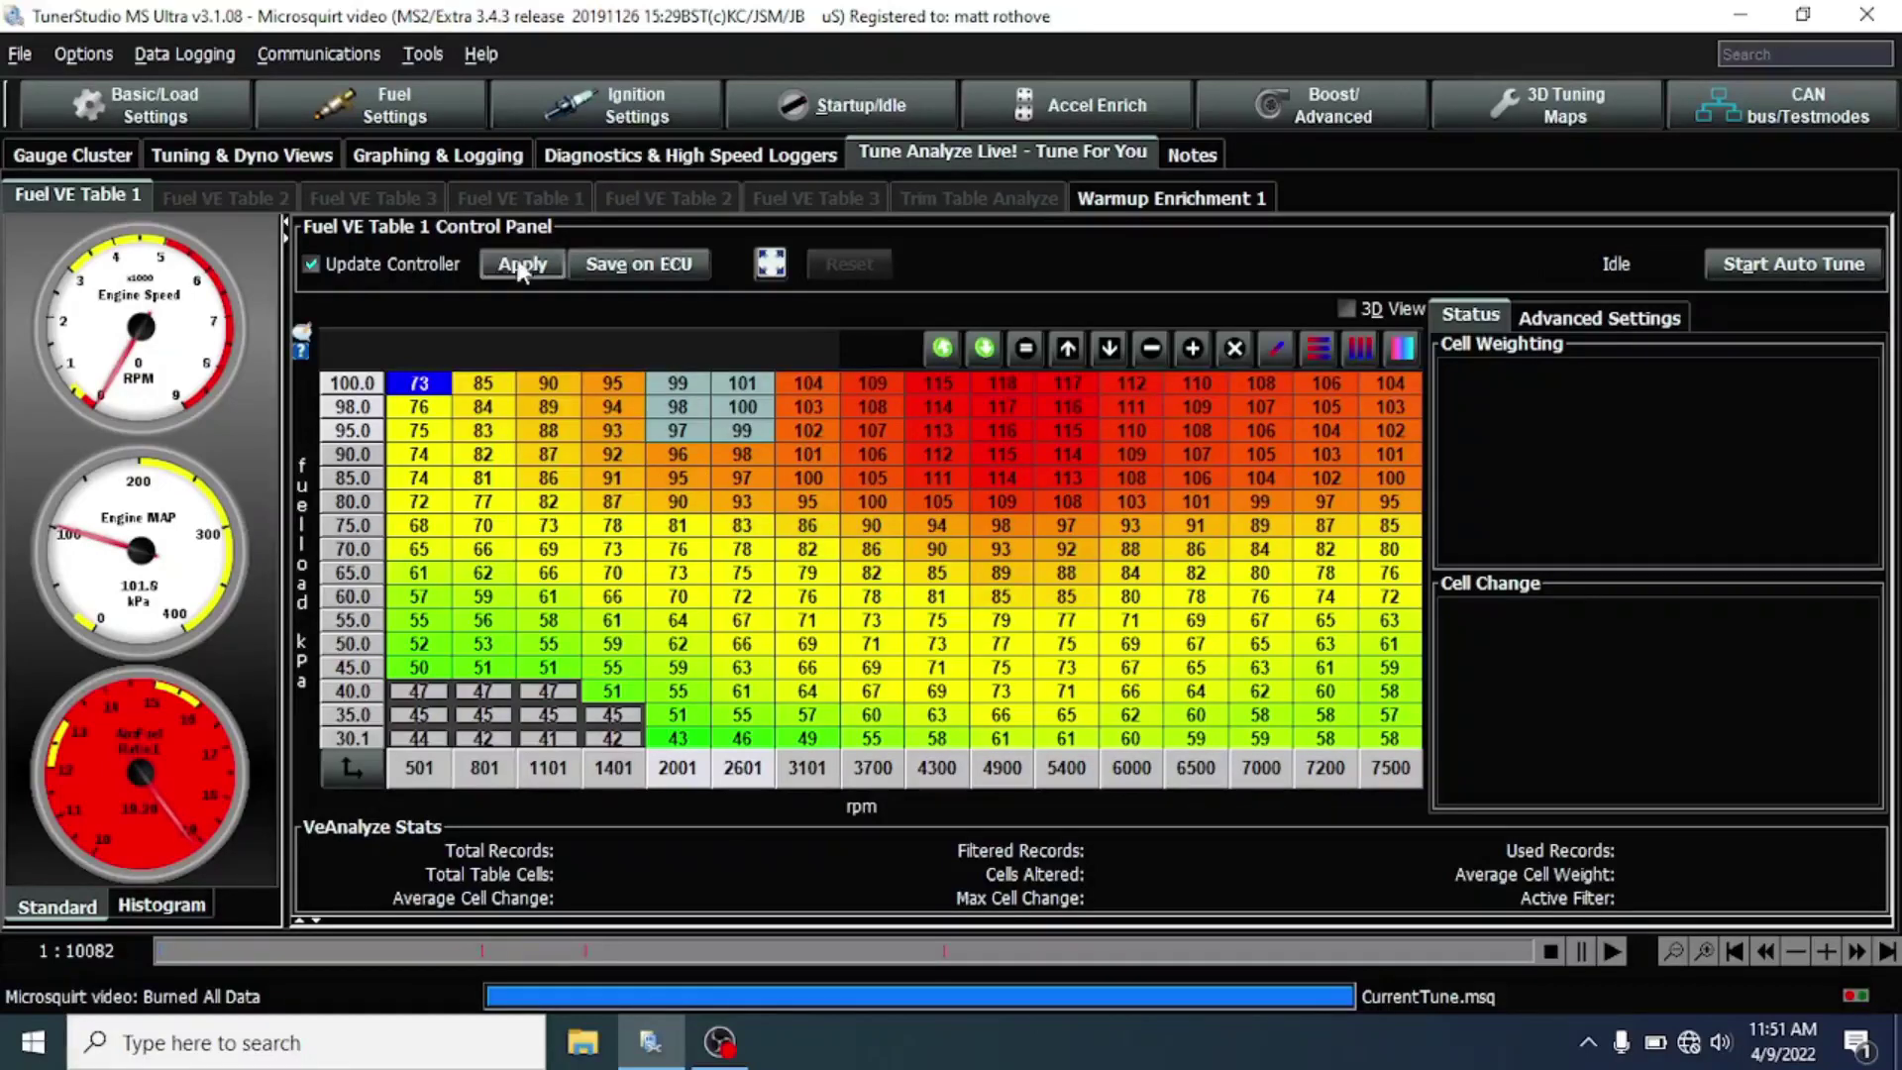
{"action": "left_click", "coordinate": [783, 117]}
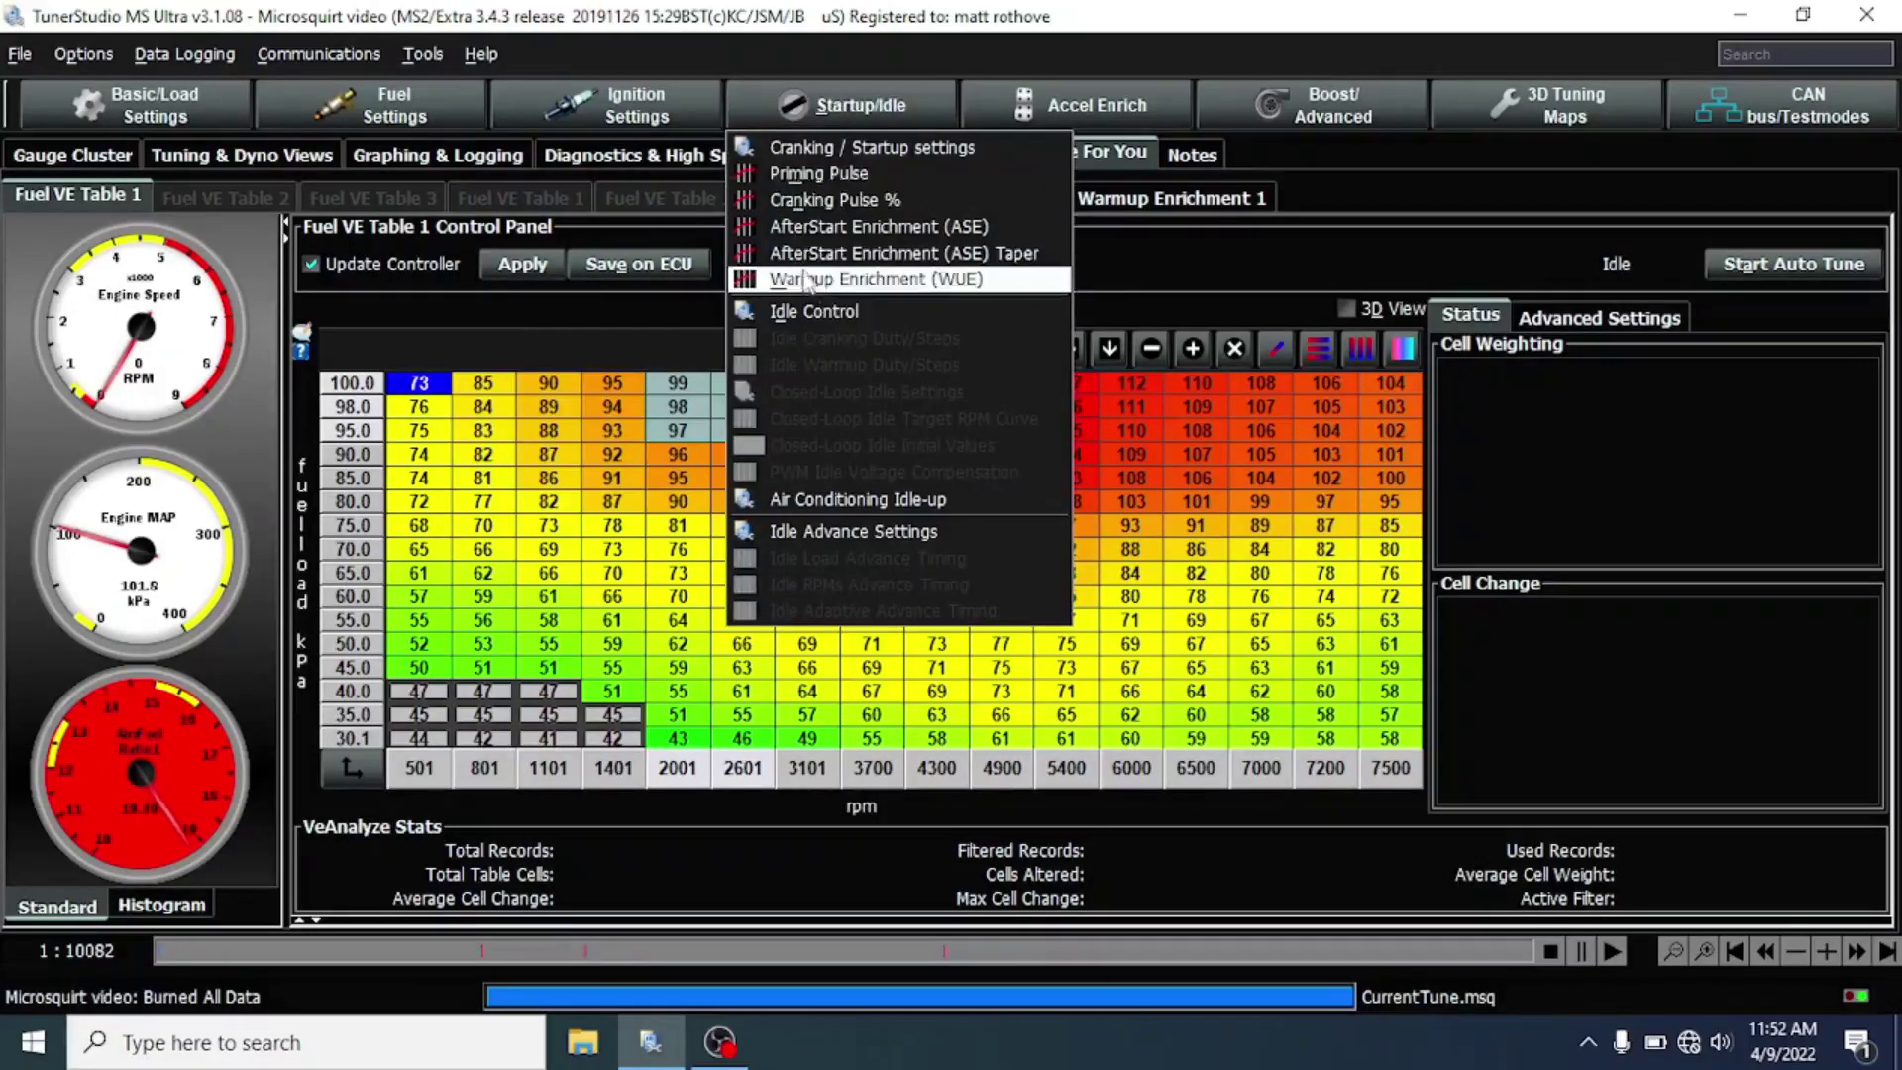
Step: Check the 175%-to-100% WUE curve over the gauge dashboard, selecting the 57.8 °F point, then close it
{"action": "left_click", "coordinate": [872, 279]}
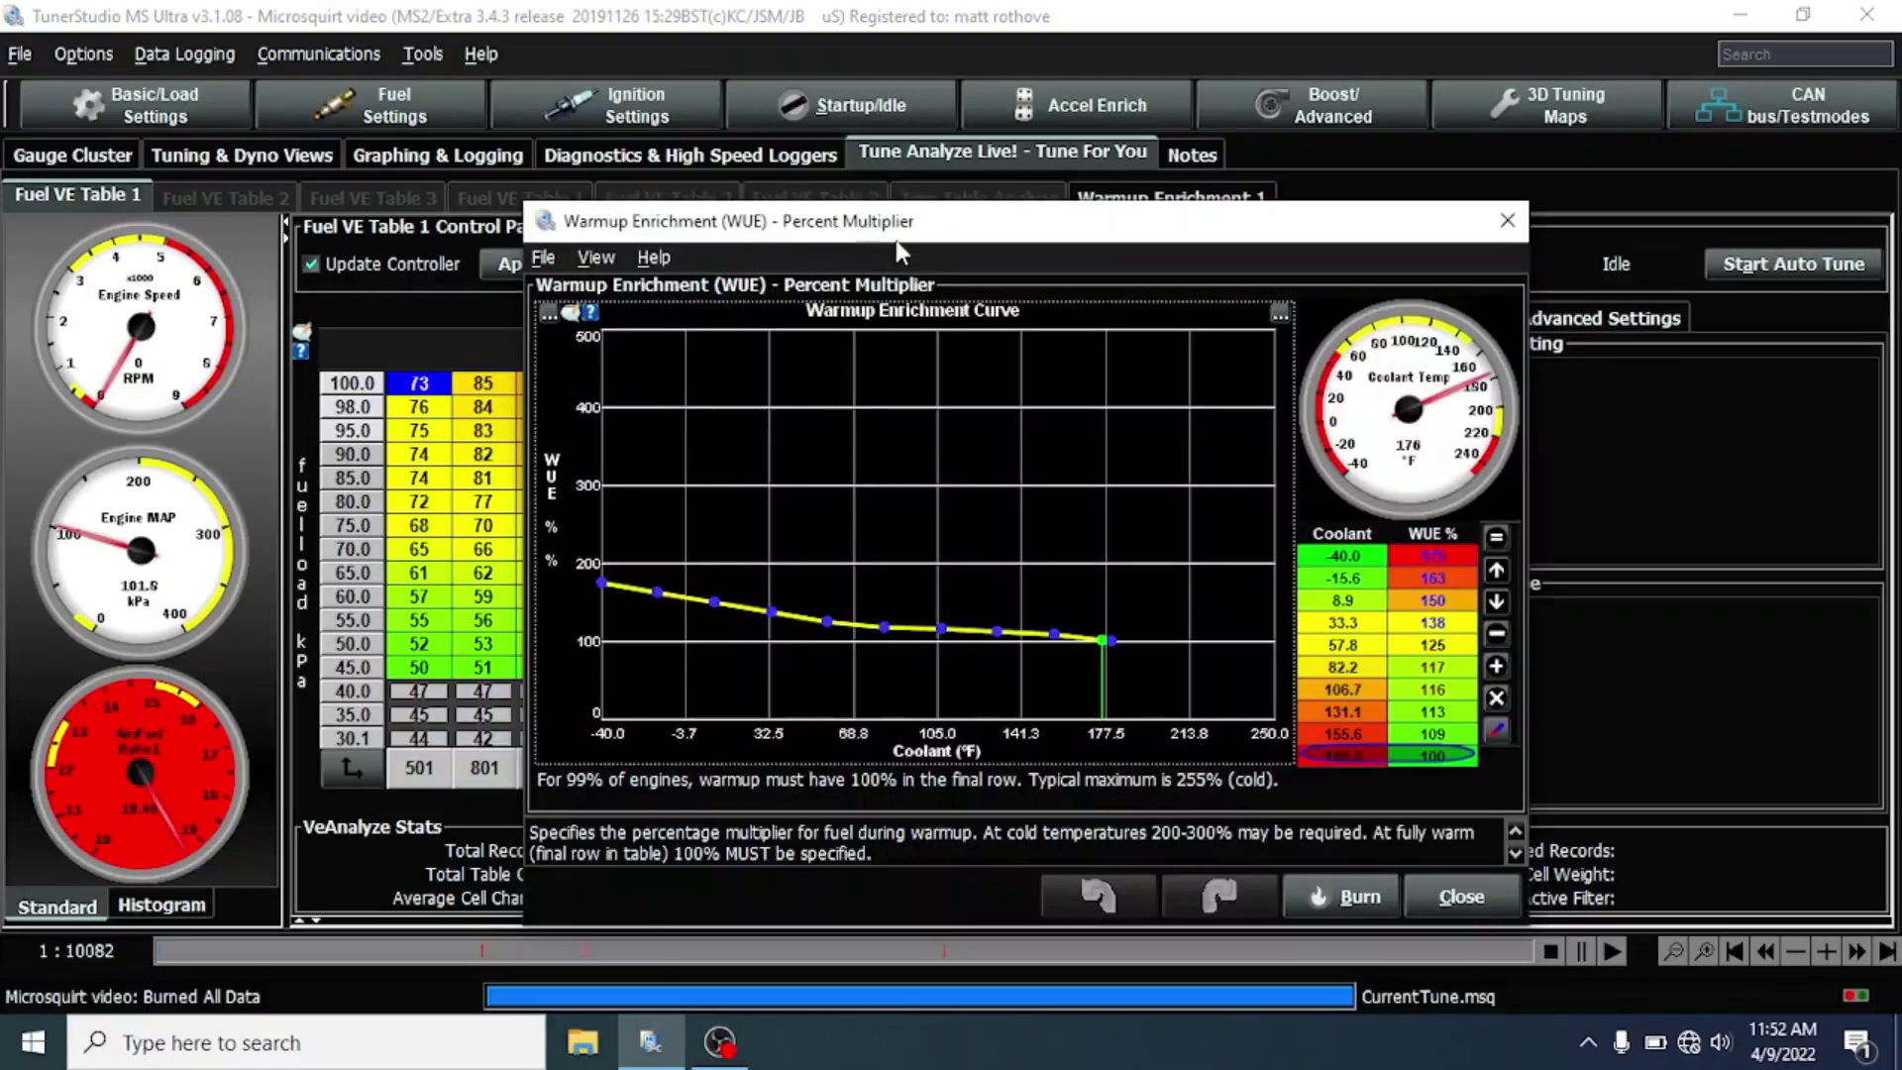
{"action": "left_click_drag", "start_coordinate": [895, 241], "coordinate": [1002, 197]}
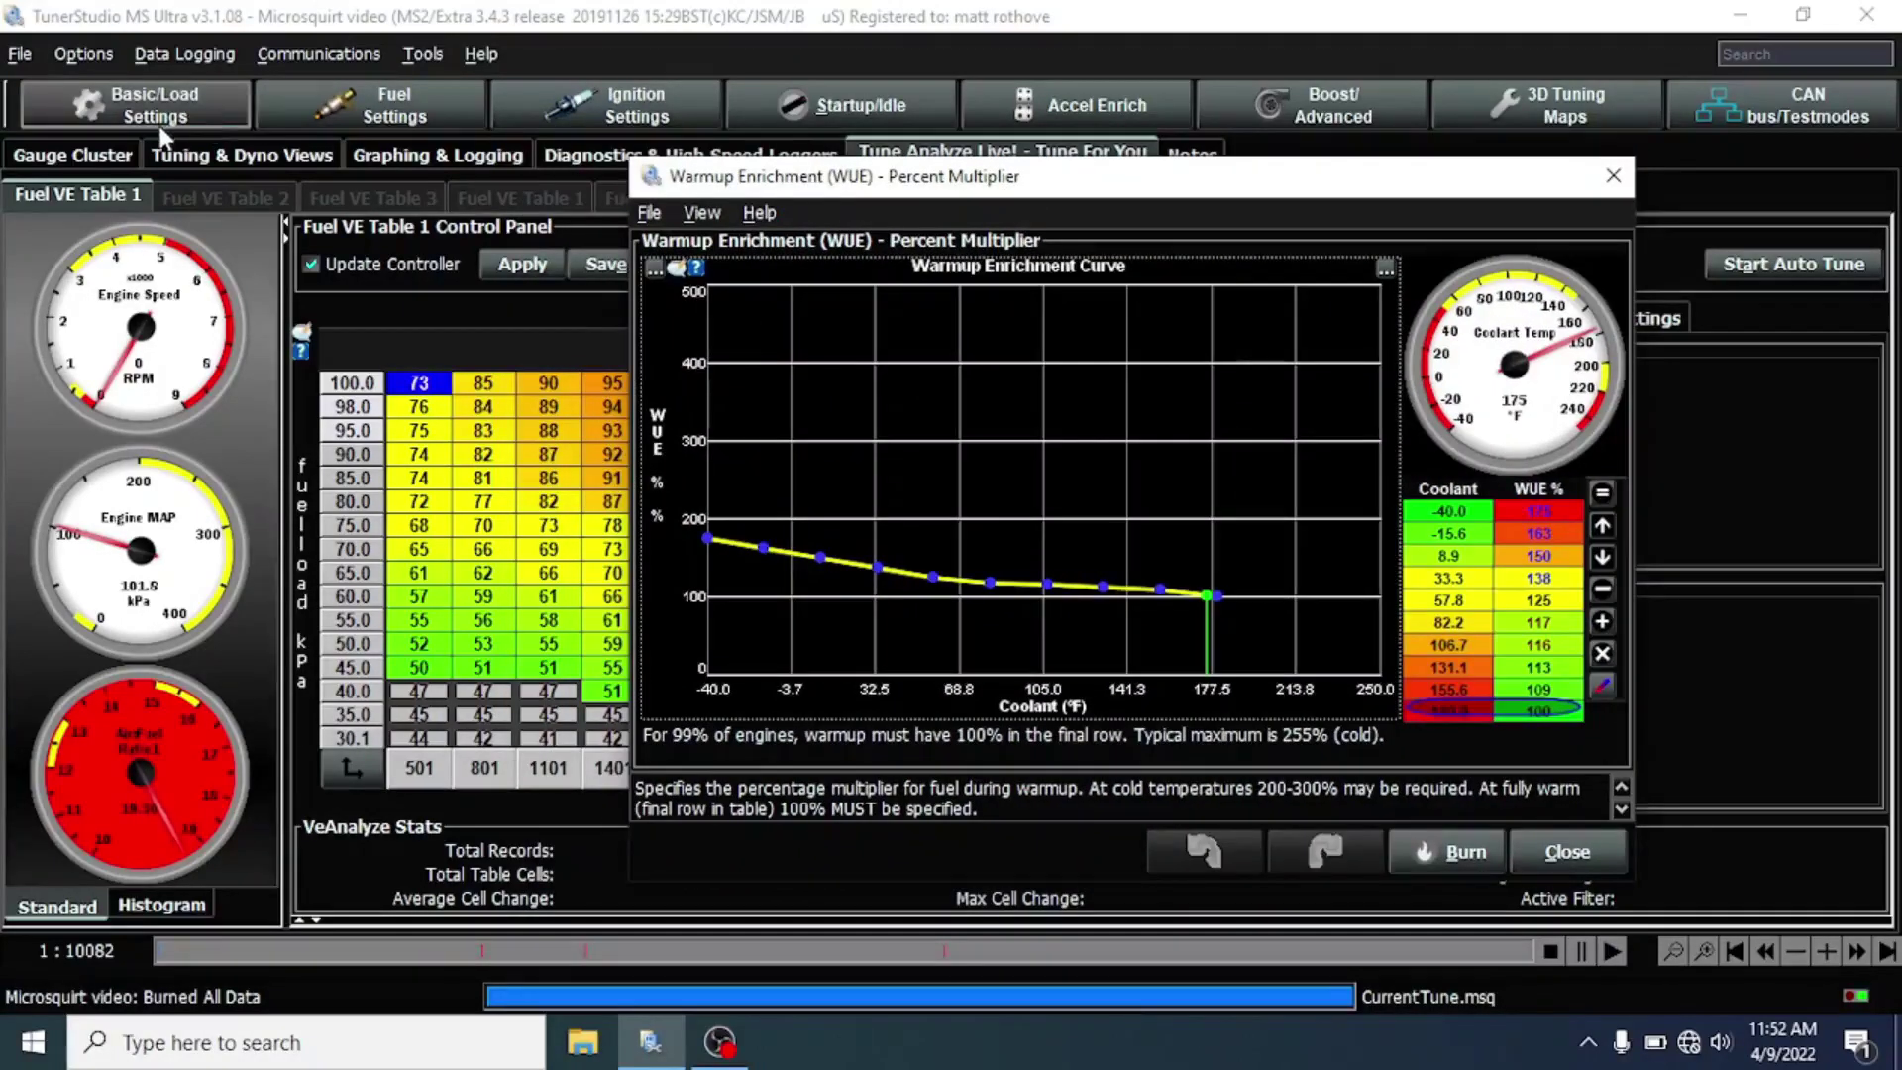
{"action": "left_click", "coordinate": [99, 155]}
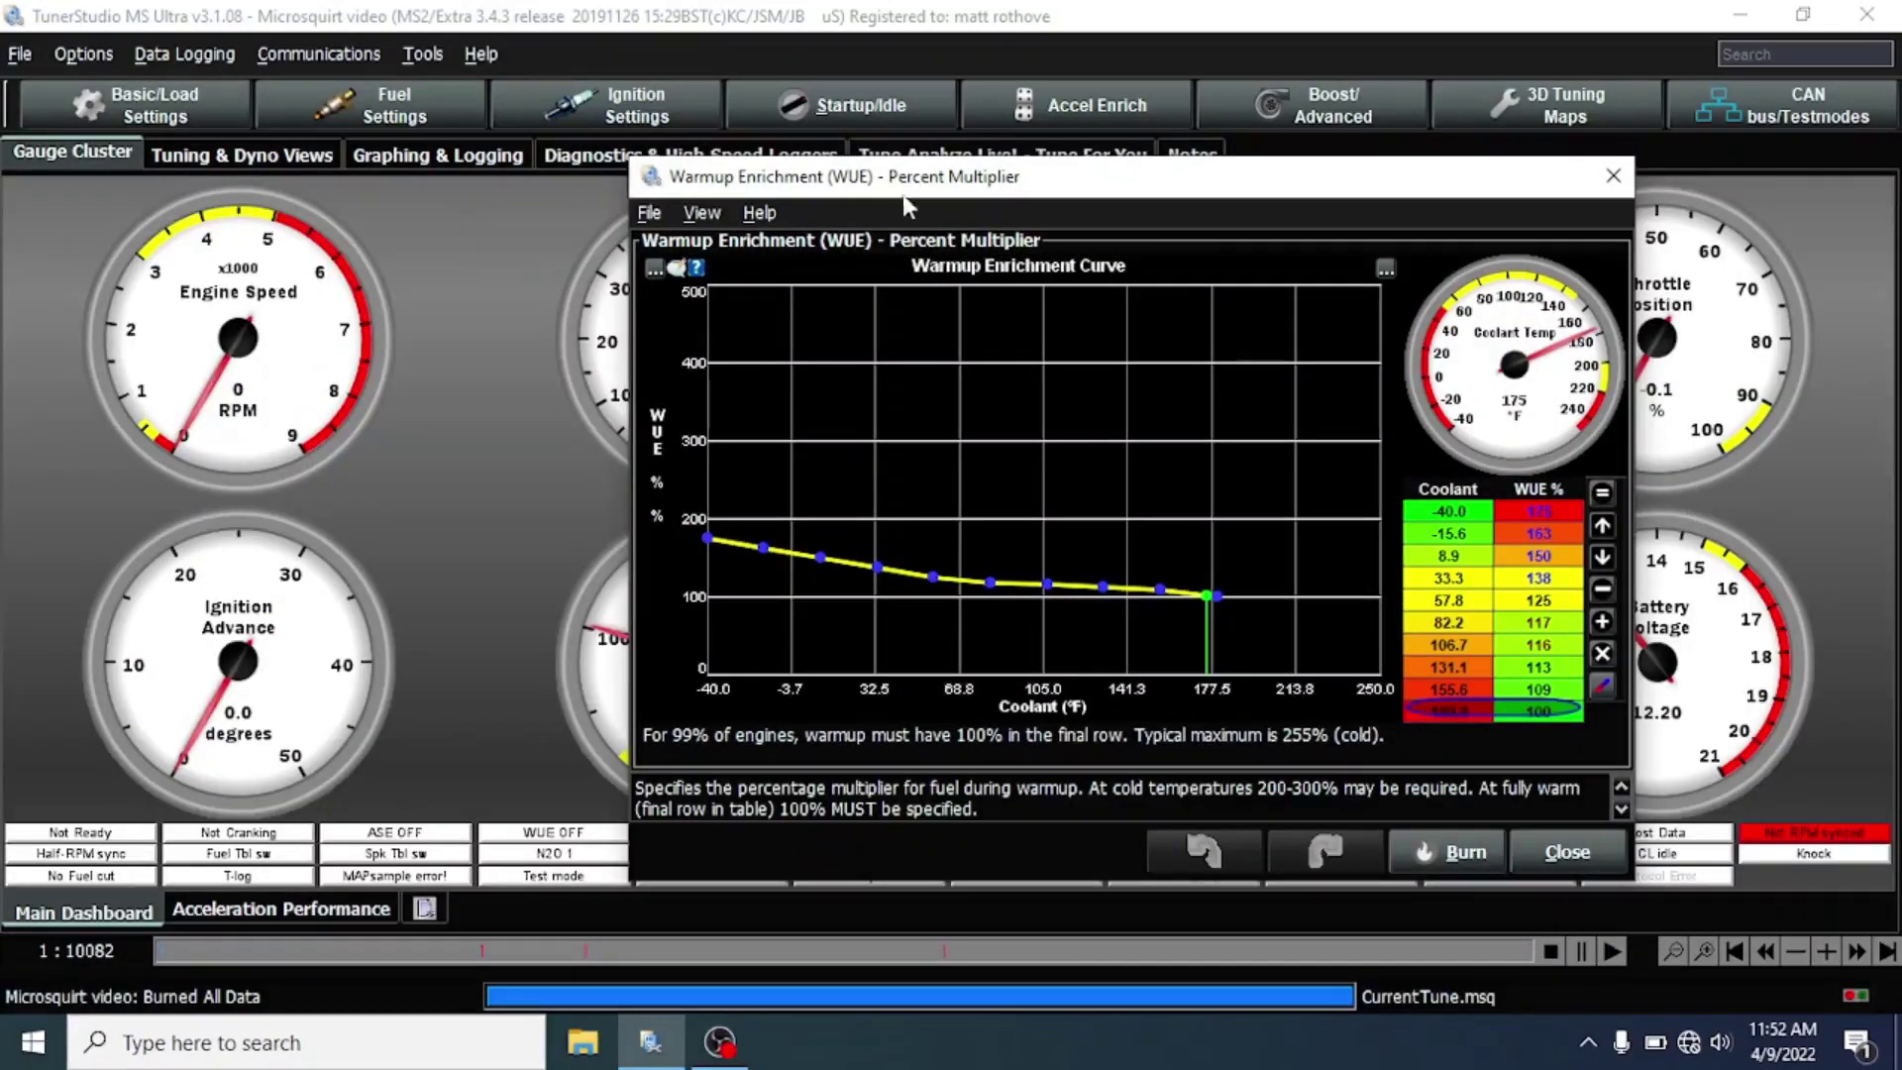
{"action": "left_click_drag", "start_coordinate": [909, 186], "coordinate": [316, 144]}
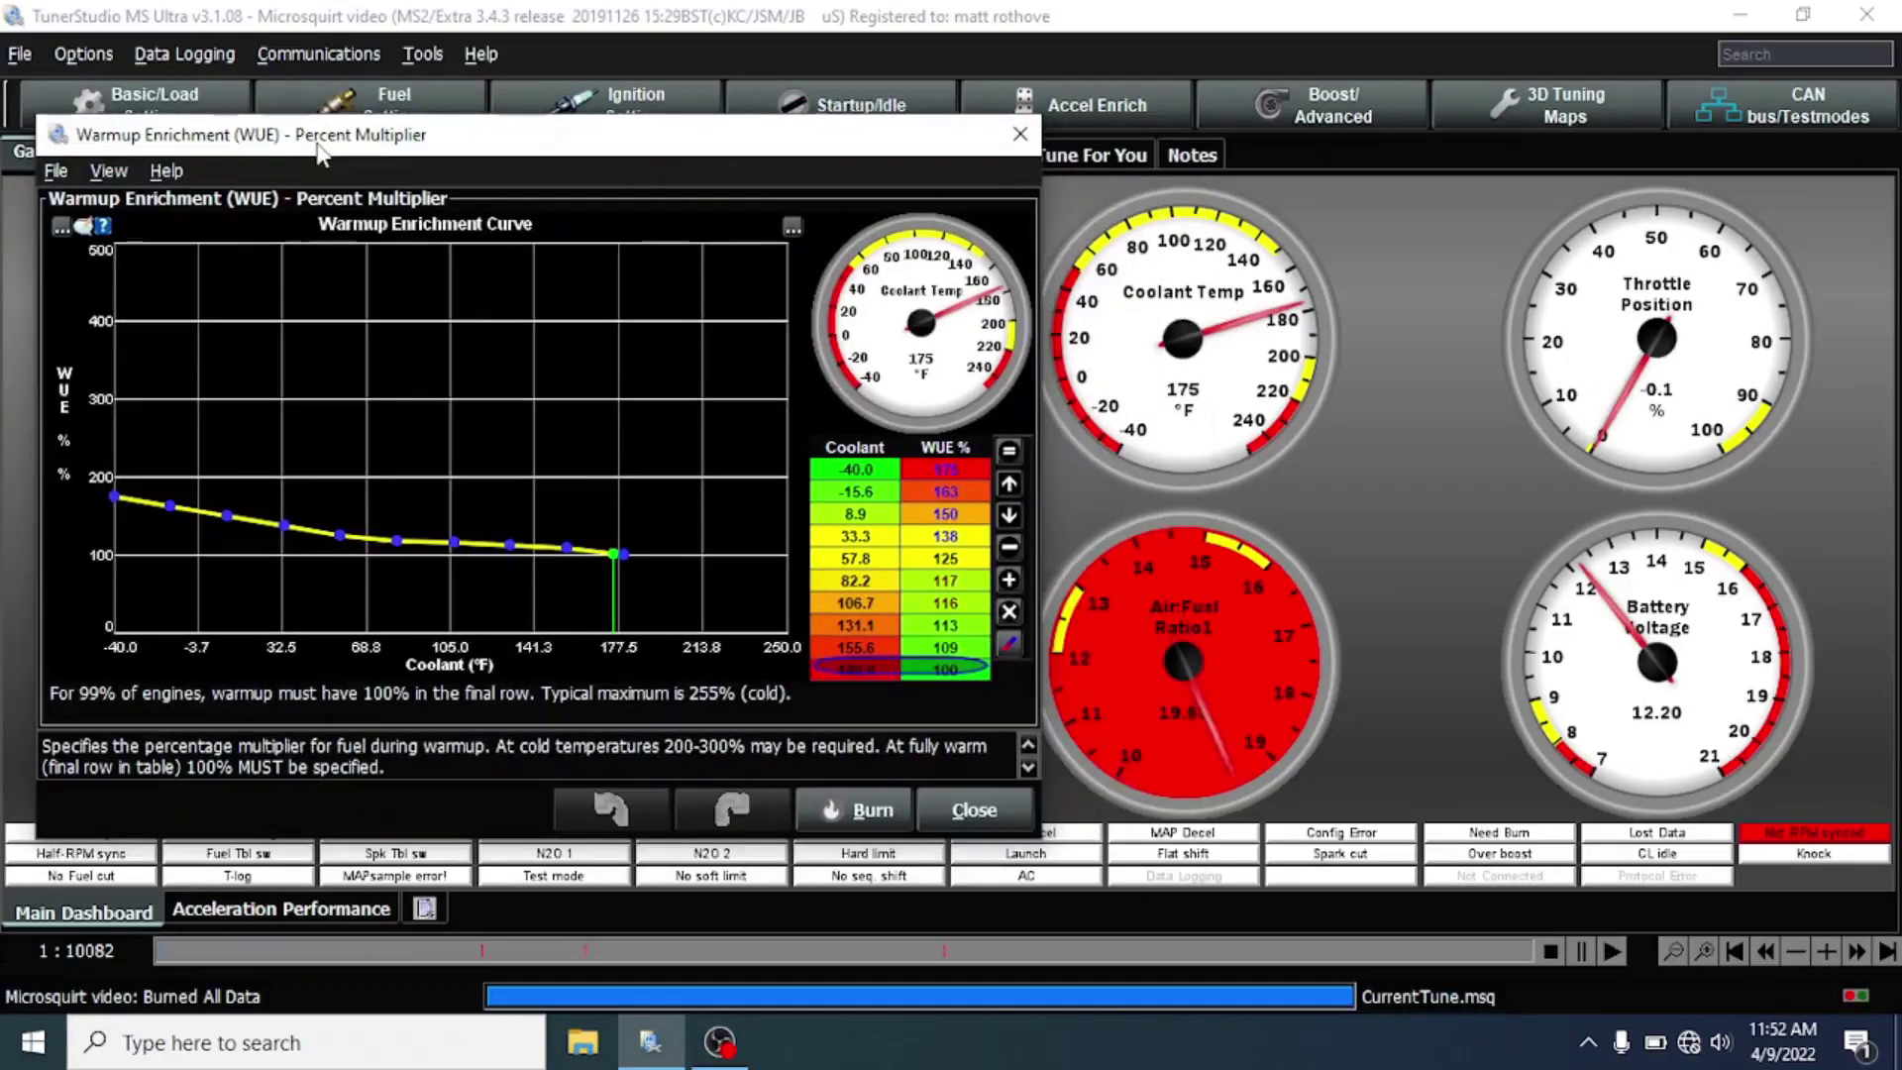
{"action": "left_click", "coordinate": [327, 530]}
{"action": "left_click", "coordinate": [329, 530]}
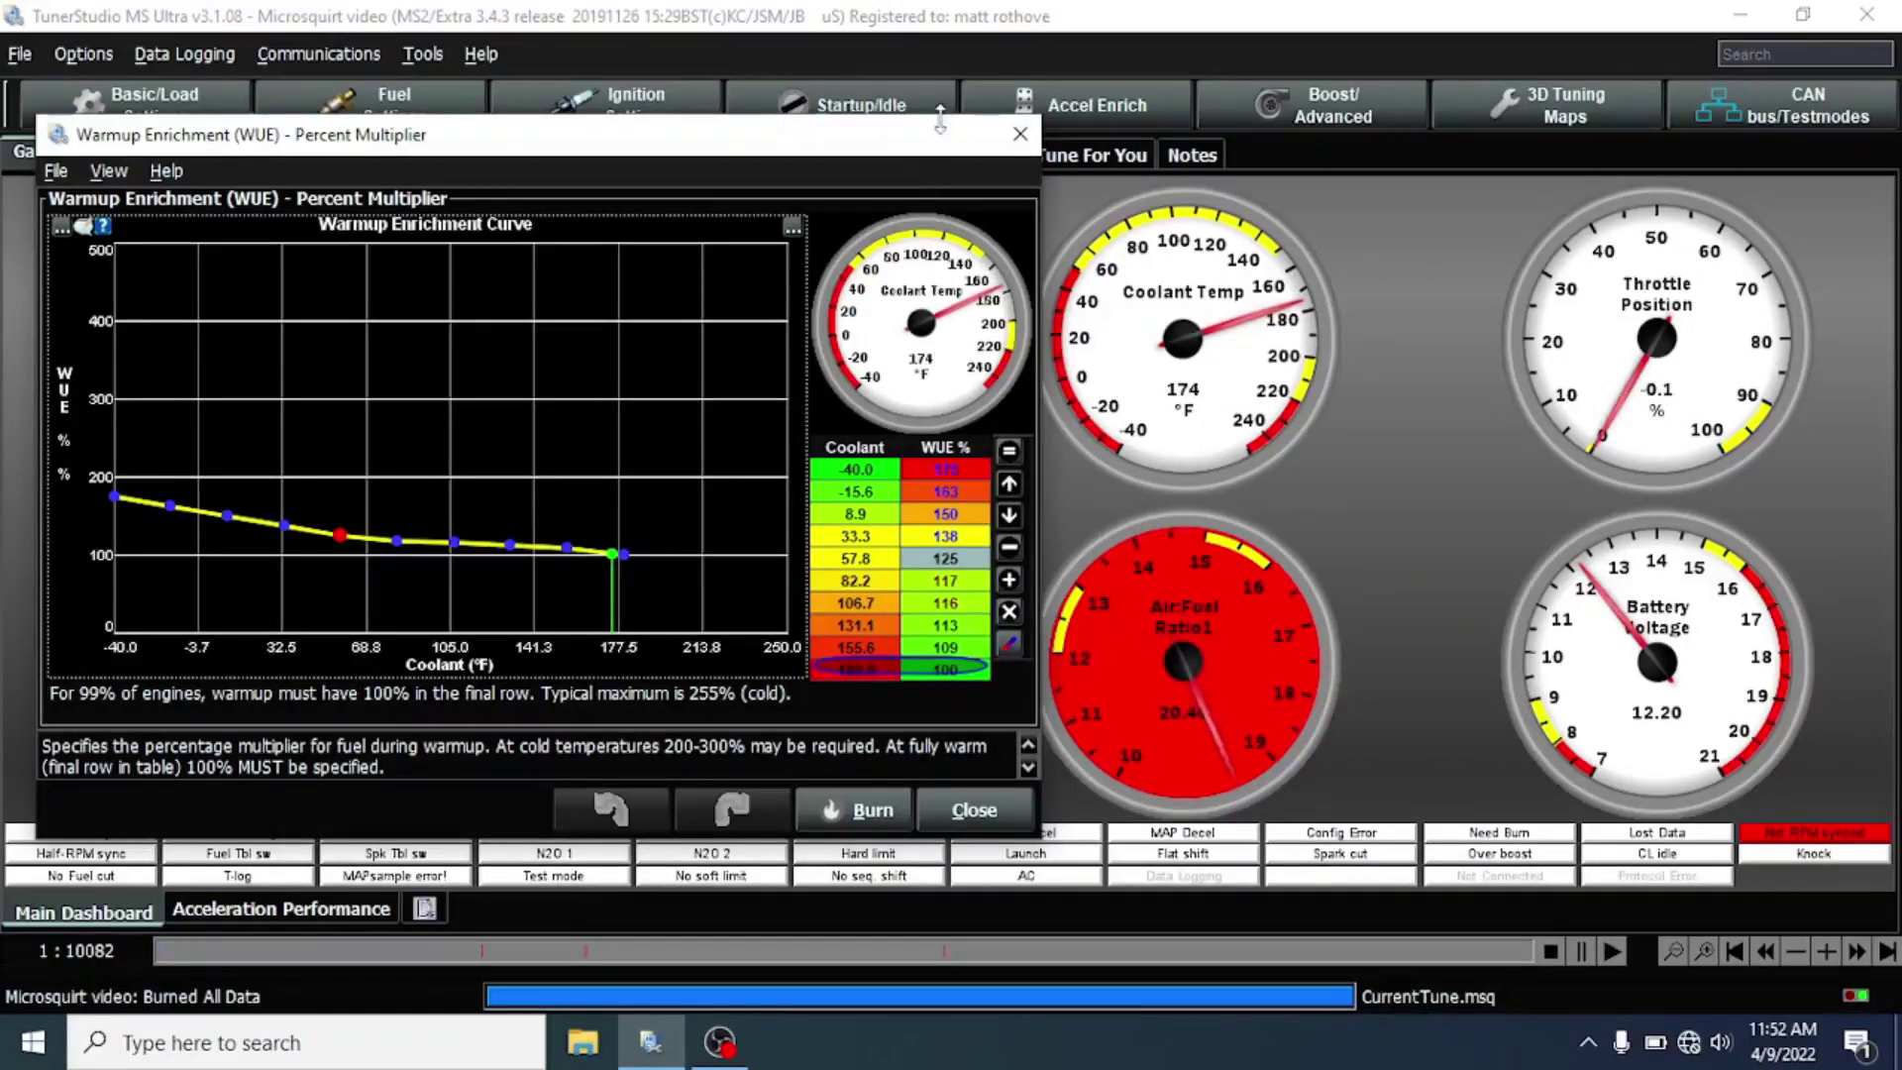
{"action": "mouse_move", "coordinate": [935, 141]}
{"action": "left_mouse_down"}
{"action": "mouse_move", "coordinate": [907, 283]}
{"action": "mouse_move", "coordinate": [914, 137]}
{"action": "left_mouse_up"}
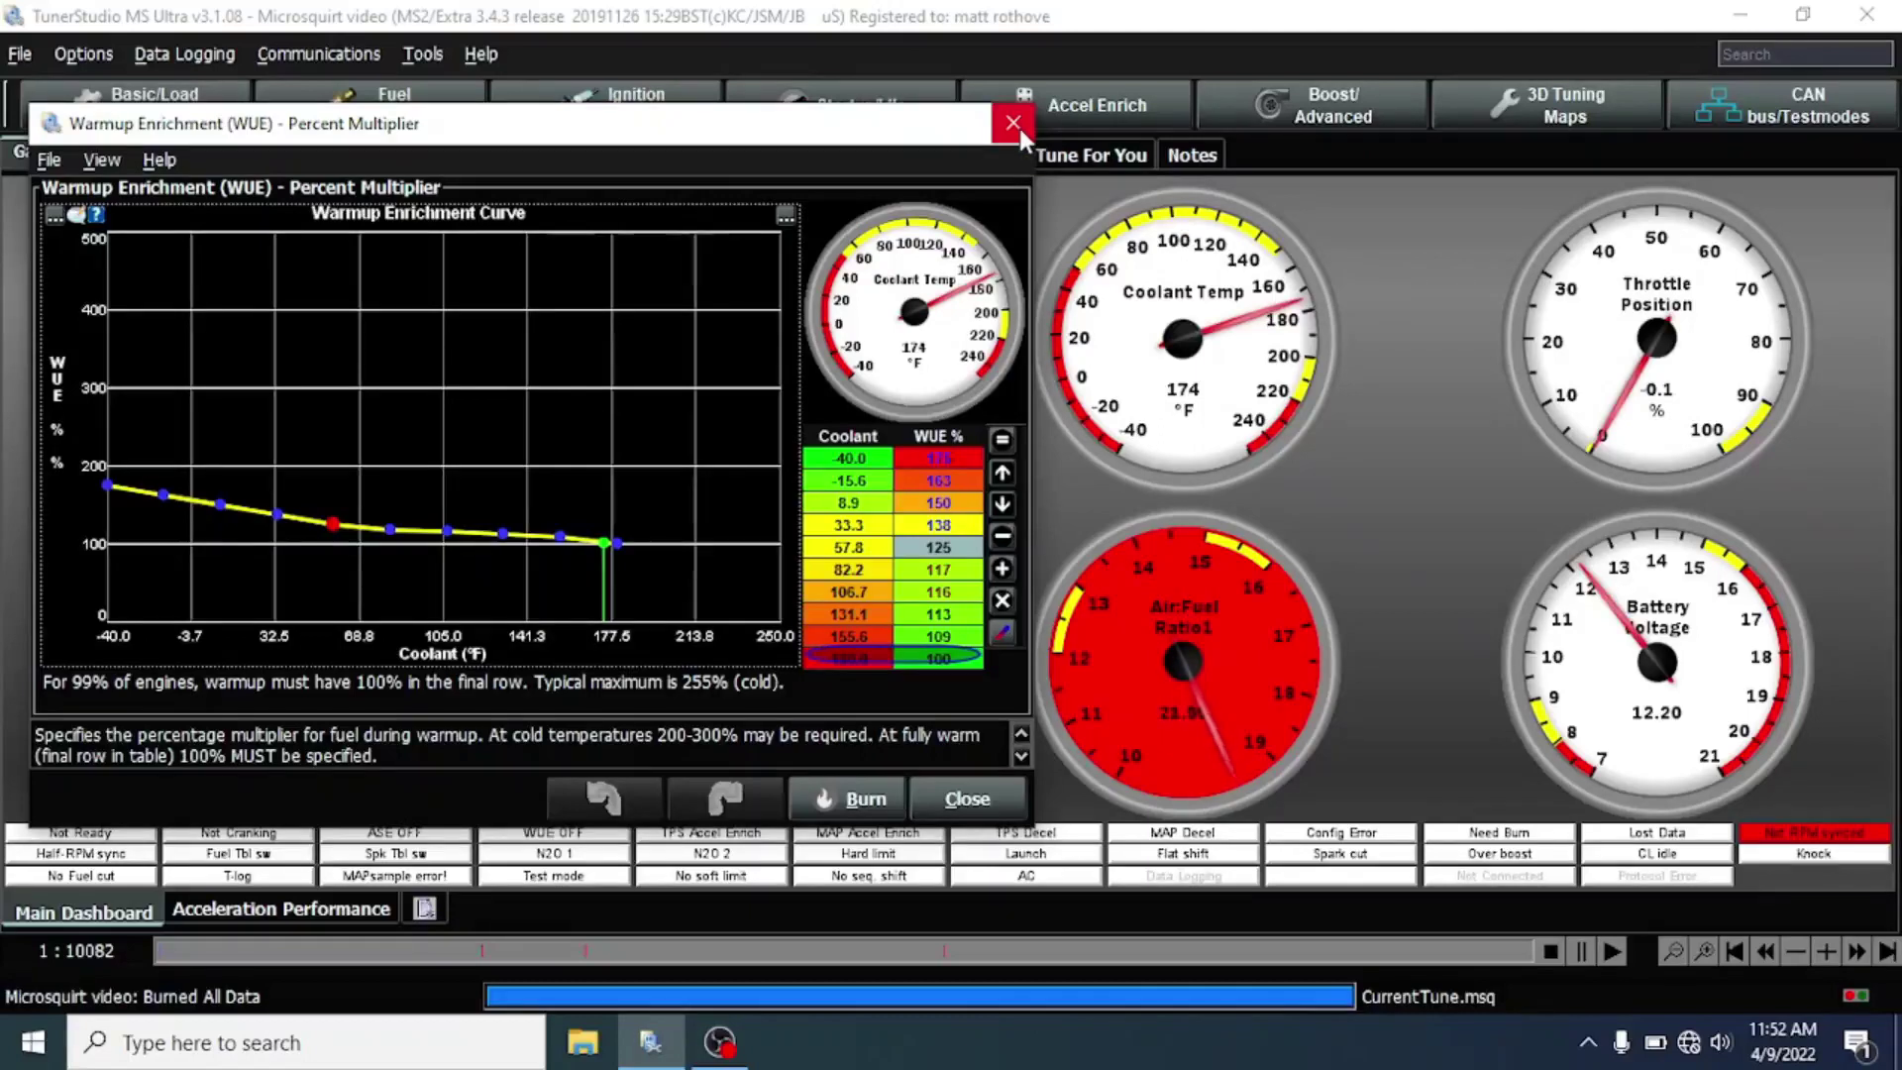
{"action": "left_click", "coordinate": [1013, 124]}
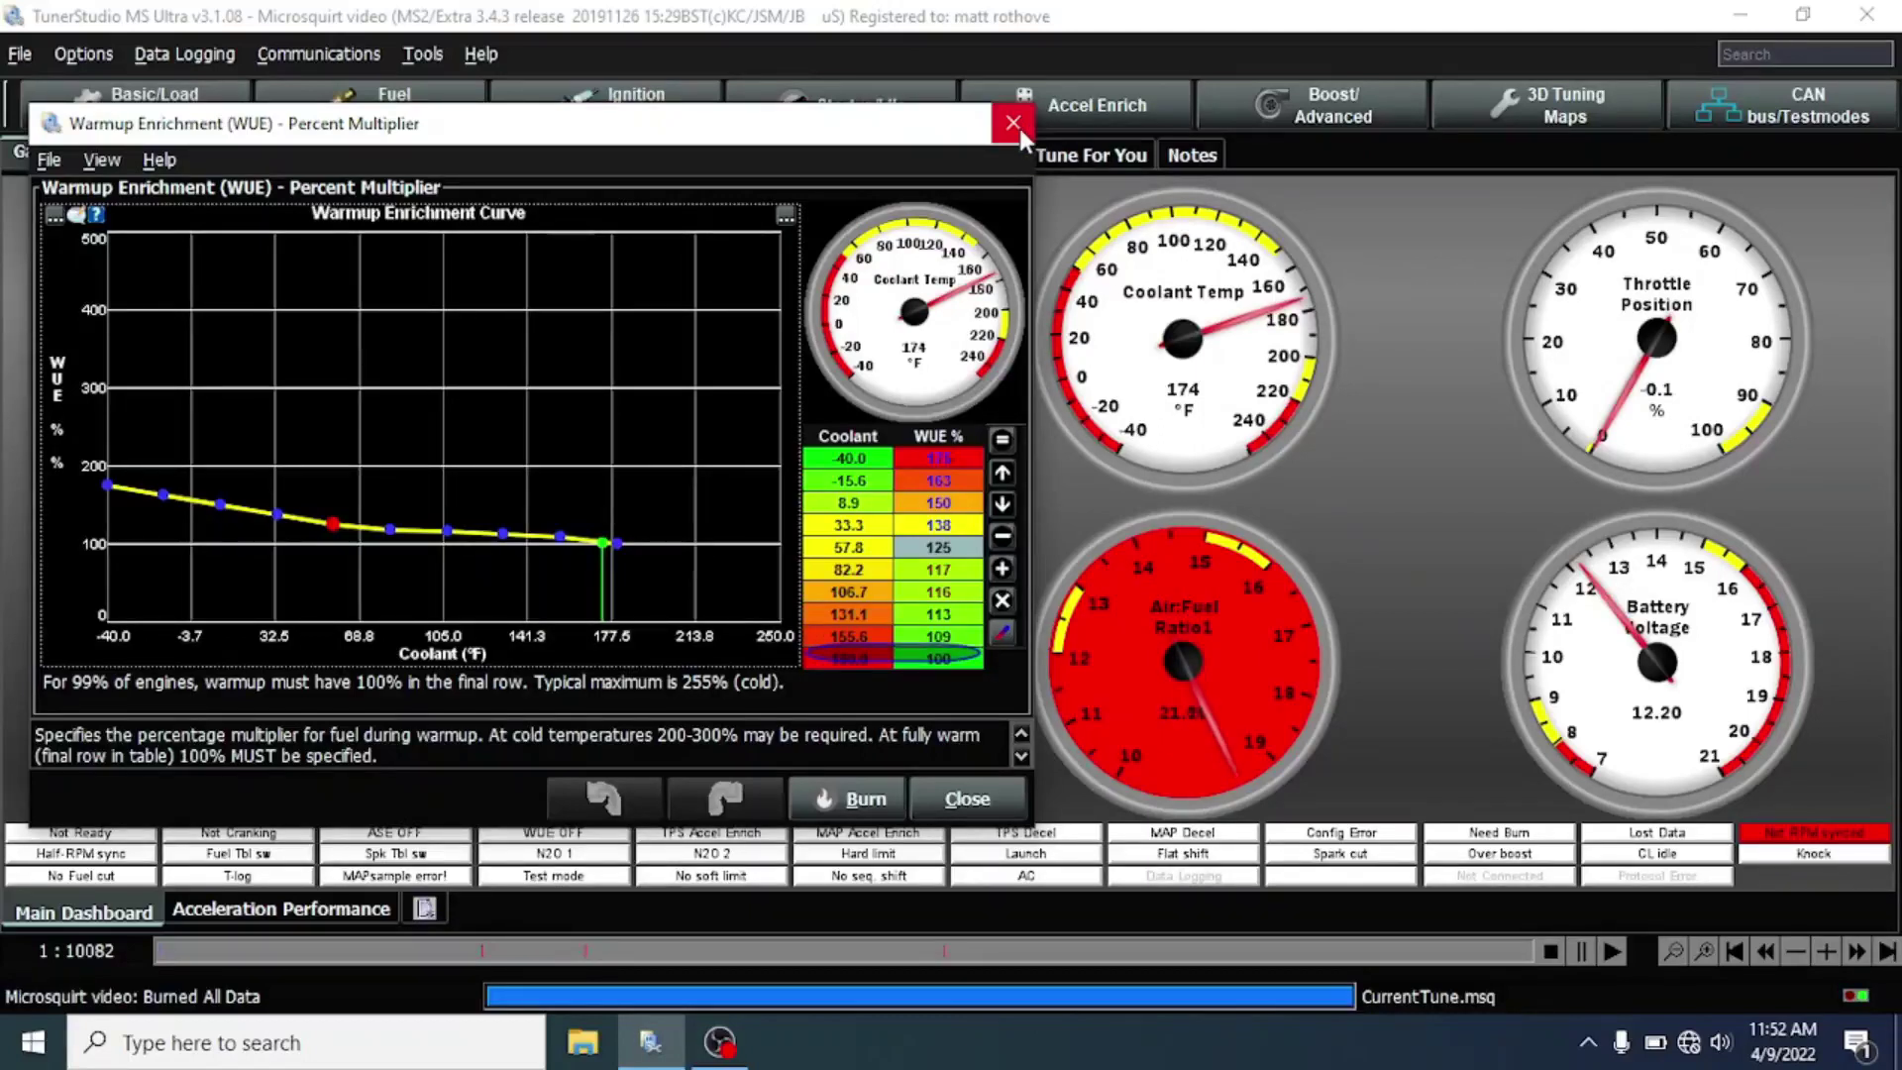